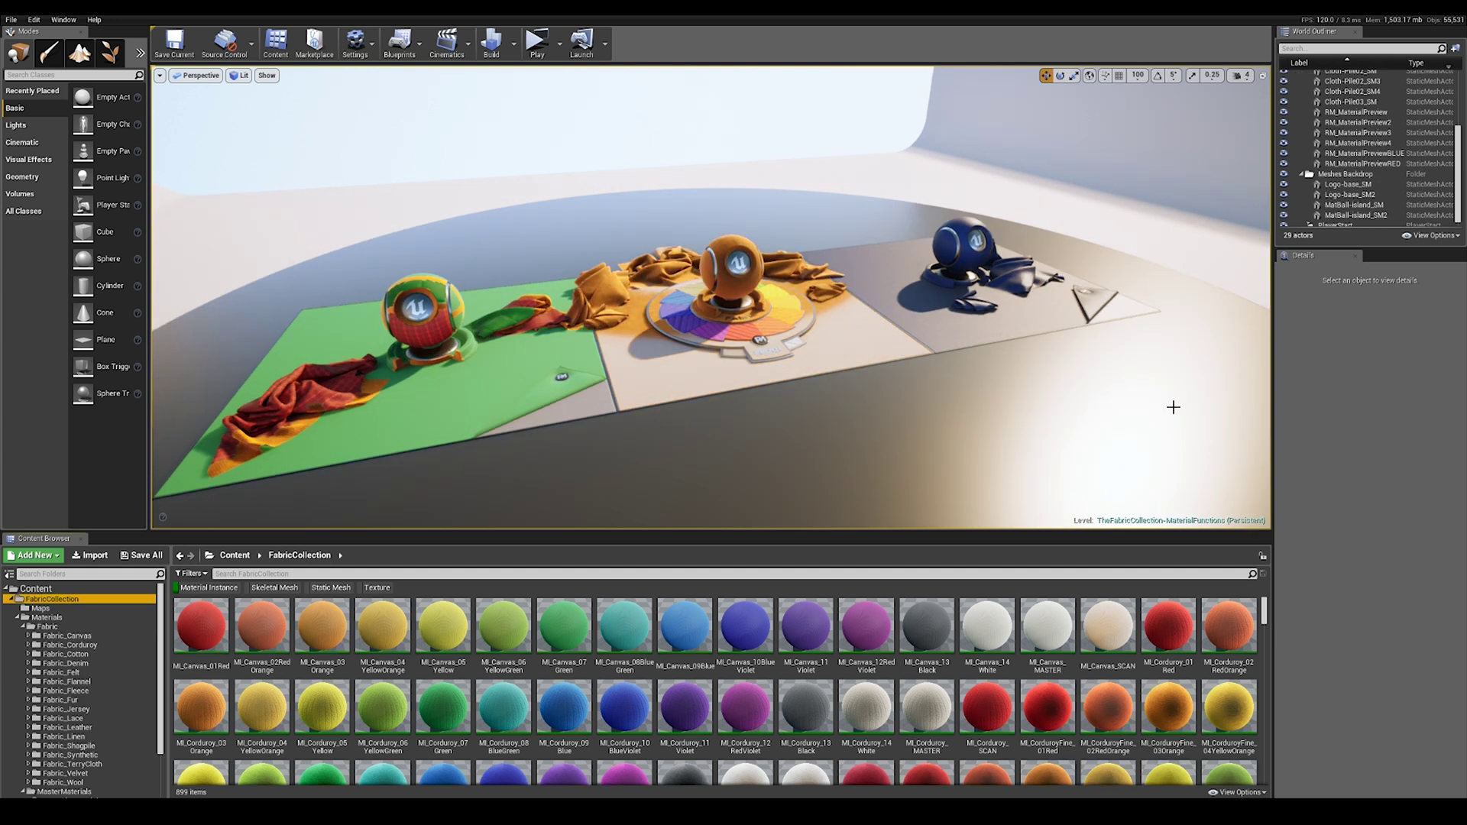
Open the MF_Fabric_MASTER material function from the MasterMaterials folder and examine its node graph
scroll(93, 743, "down", 2)
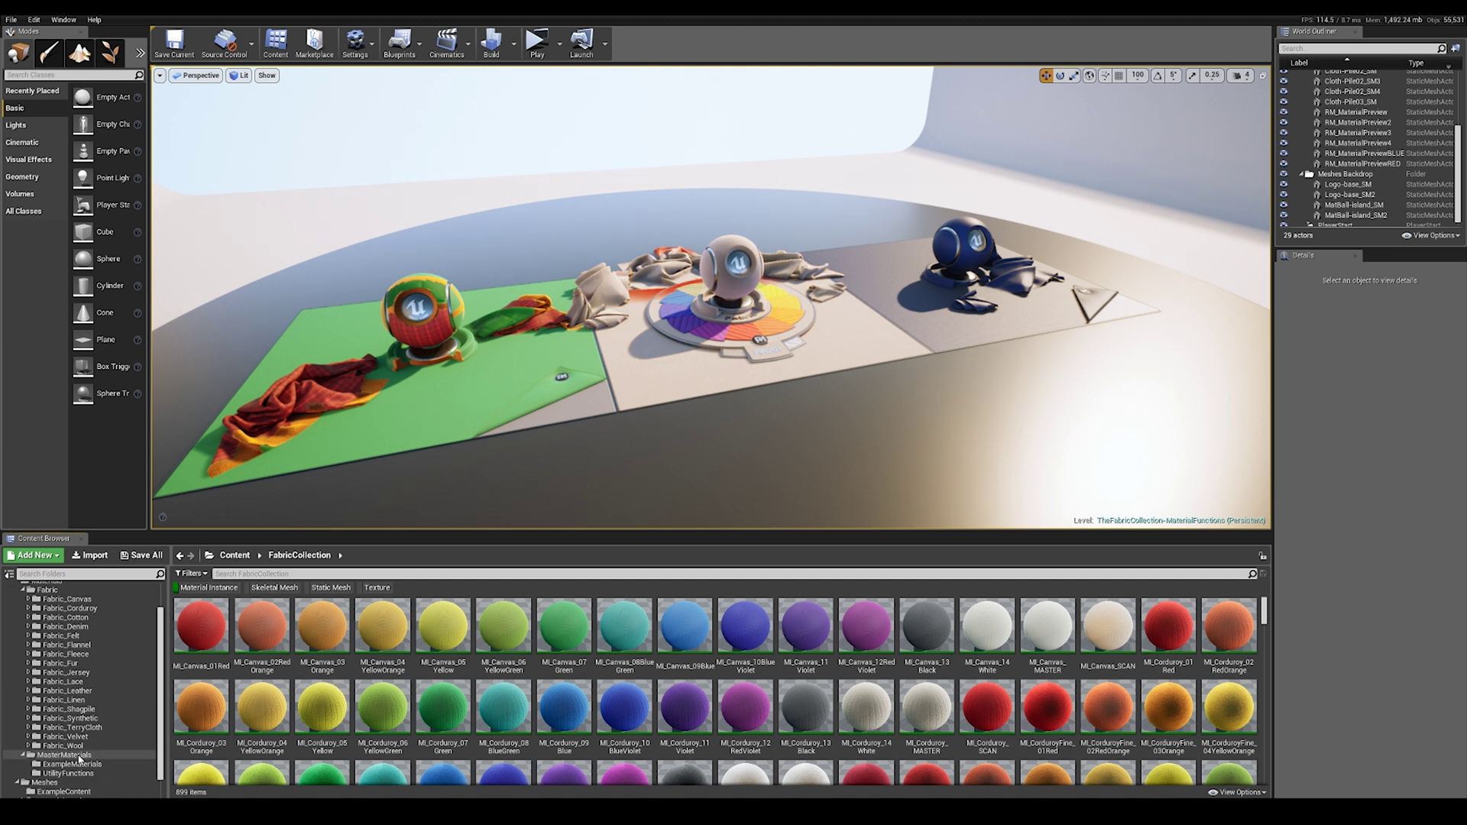
left_click(76, 755)
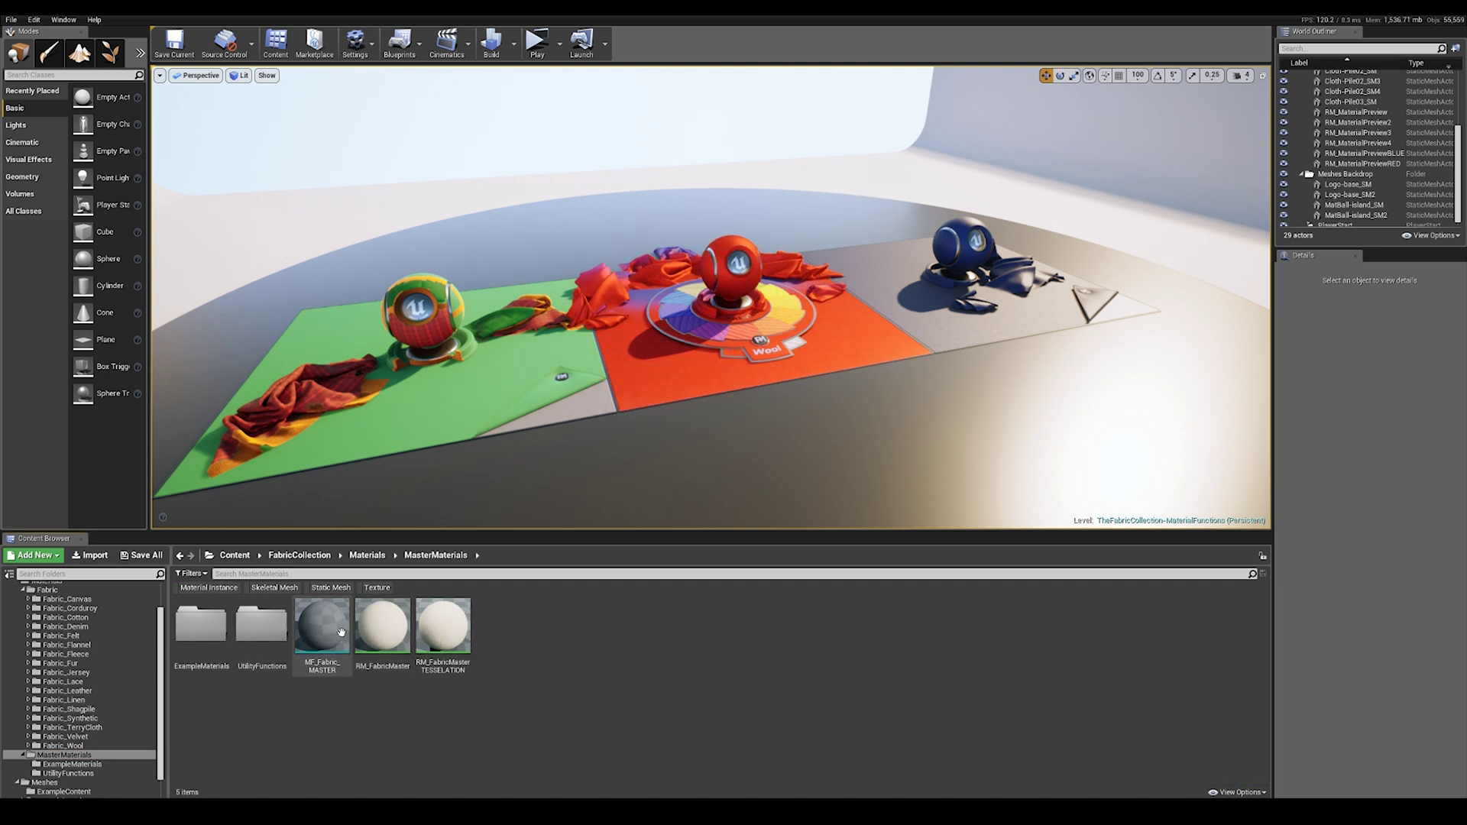
left_click(341, 631)
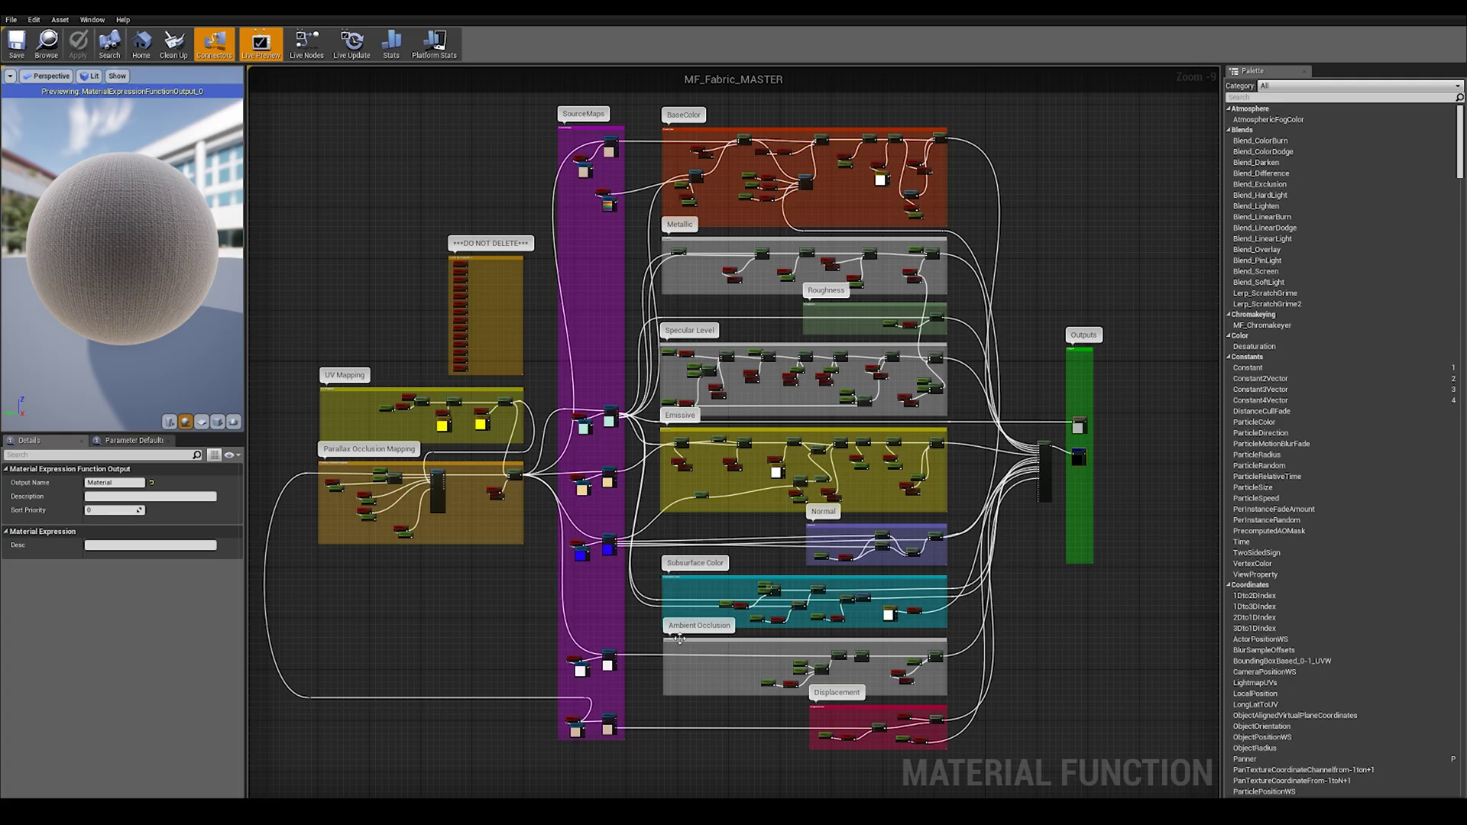
right_click_drag(773, 459, 743, 480)
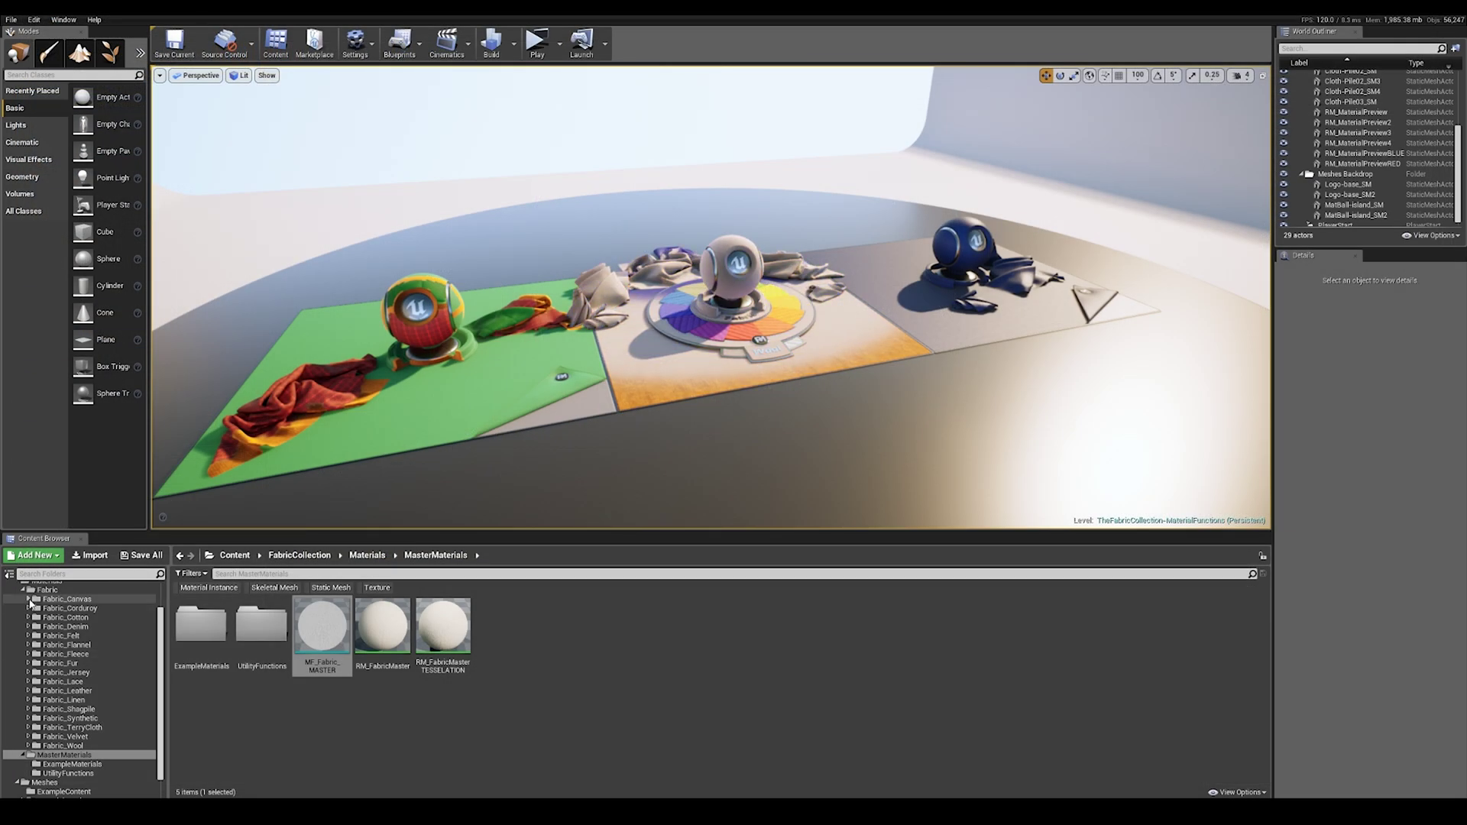
Open the MF_Canvas_MASTER function from the Fabric_Canvas Functions folder and examine its overall graph and Base Color parameters
left_click(29, 599)
left_click(64, 617)
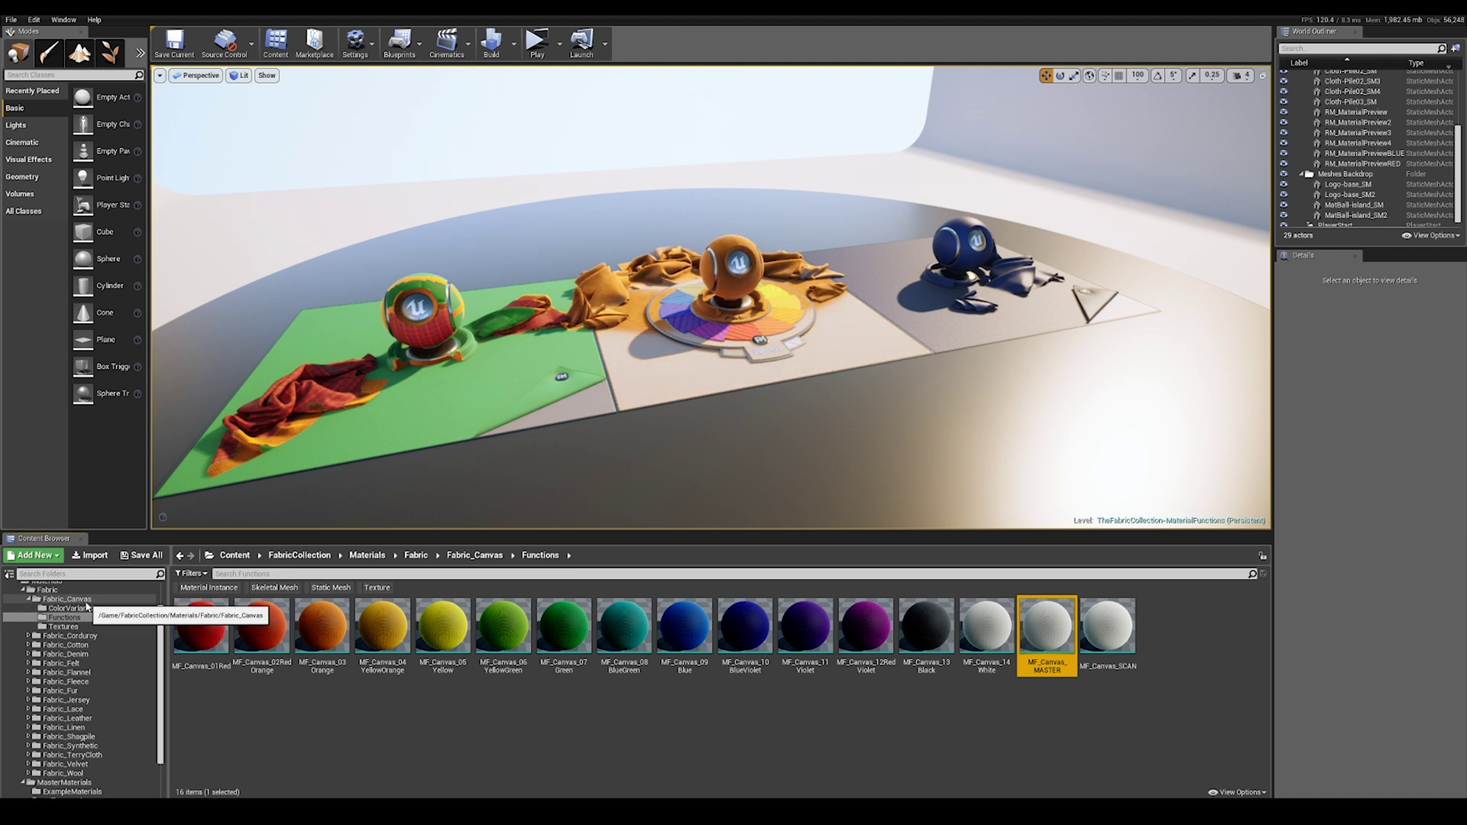
double_click(1046, 631)
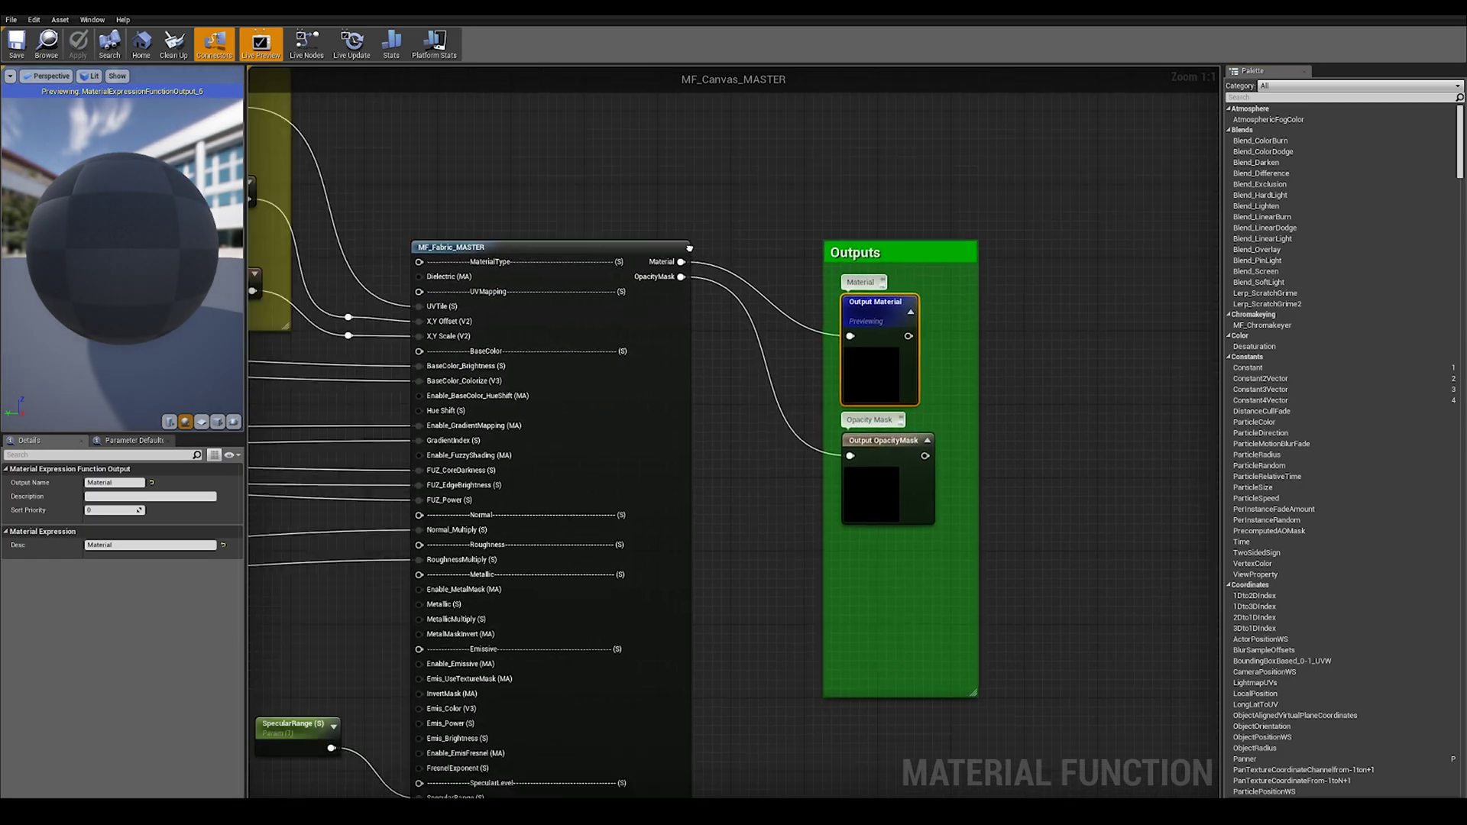
scroll(777, 226, "down", 6)
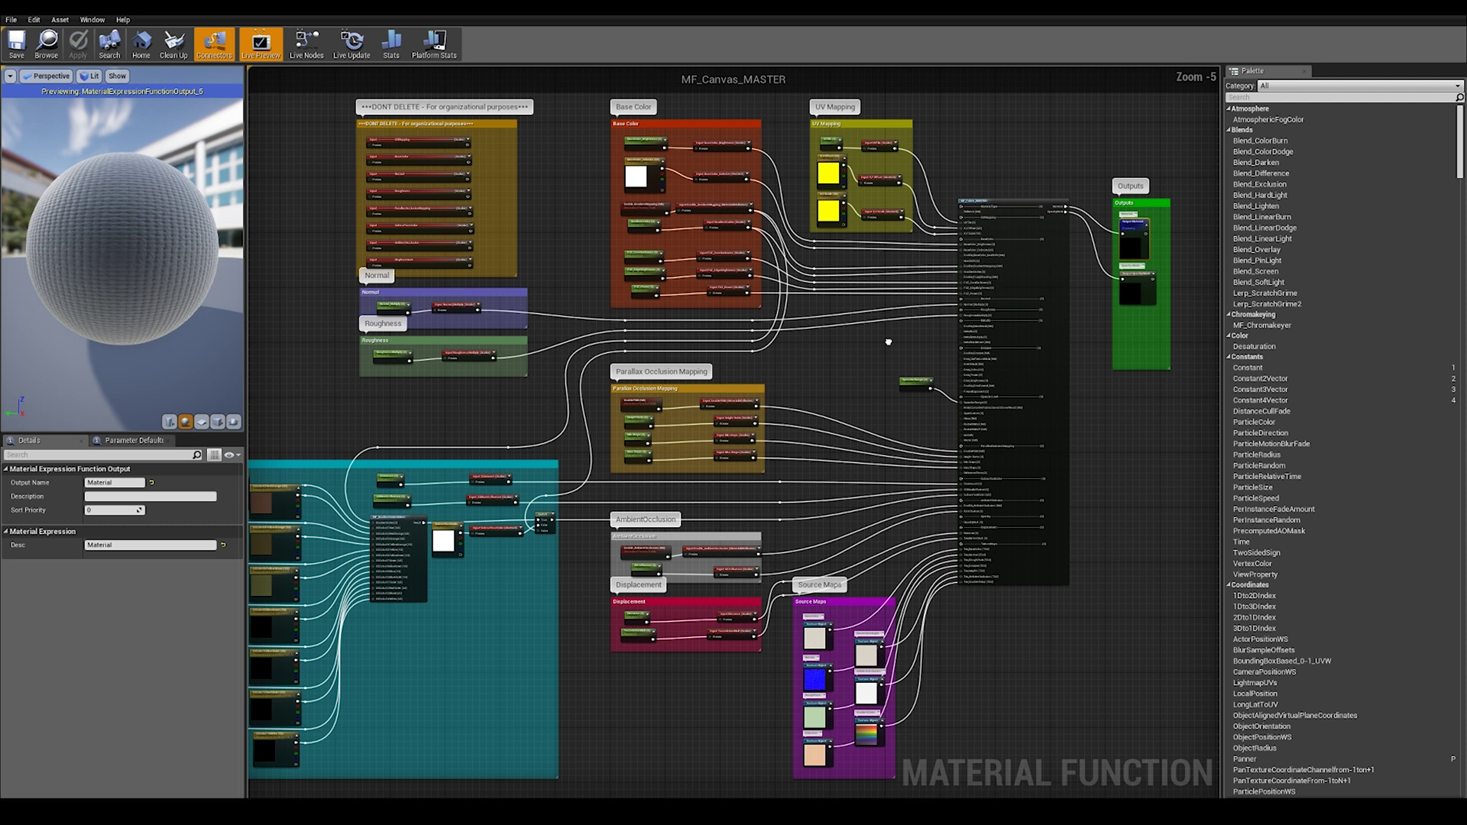
right_click_drag(889, 342, 893, 364)
right_click_drag(831, 404, 770, 239)
scroll(825, 535, "up", 4)
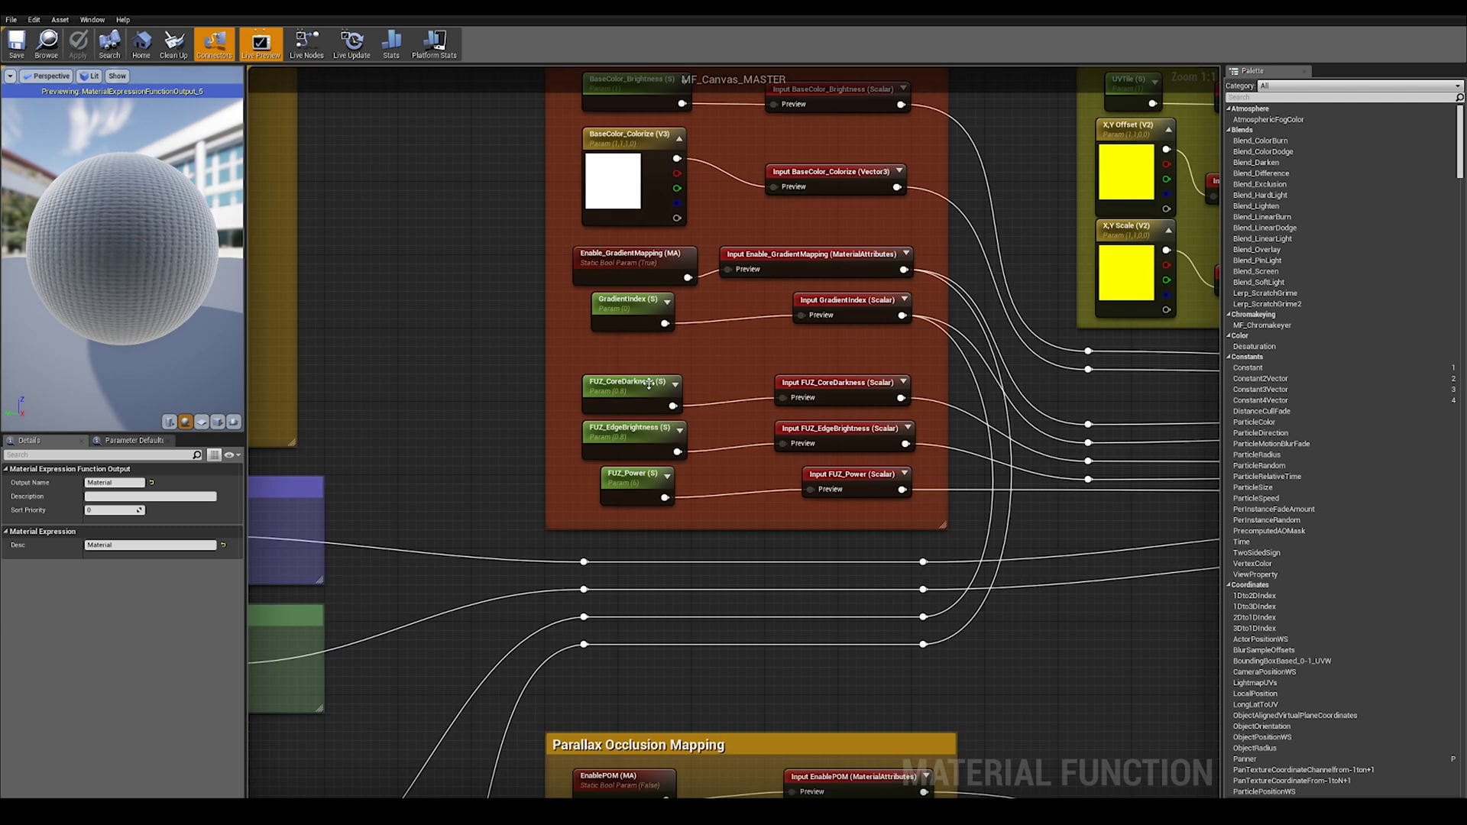
right_click_drag(604, 330, 627, 336)
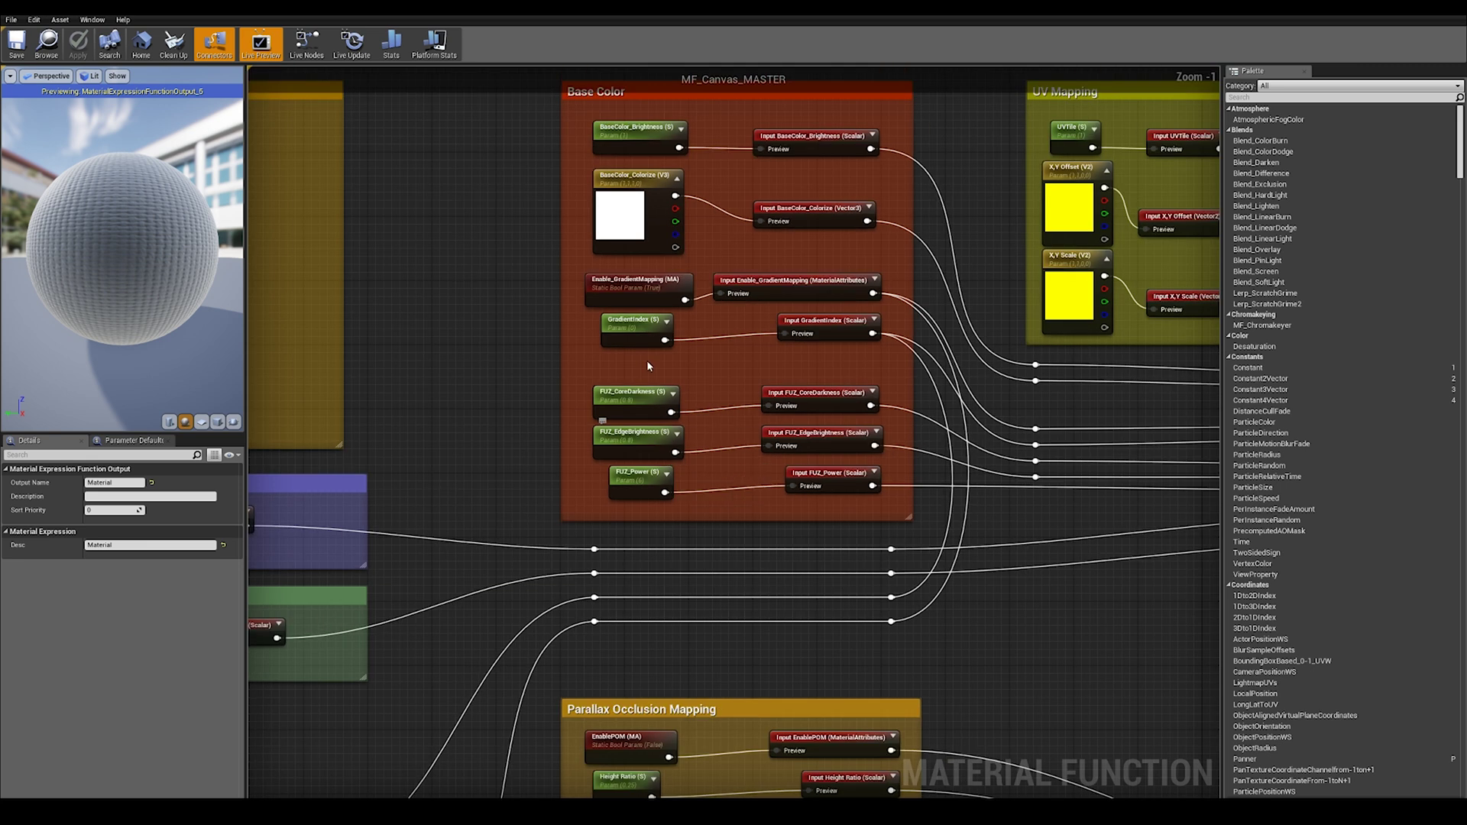
Examine the Normal, Roughness, Subsurface Color, Parallax Occlusion, Ambient Occlusion and Displacement groups of the MF_Canvas_MASTER graph
right_click_drag(564, 544, 848, 328)
scroll(836, 330, "down", 2)
right_click_drag(599, 553, 736, 354)
right_click_drag(571, 431, 717, 401)
right_click_drag(821, 542, 681, 532)
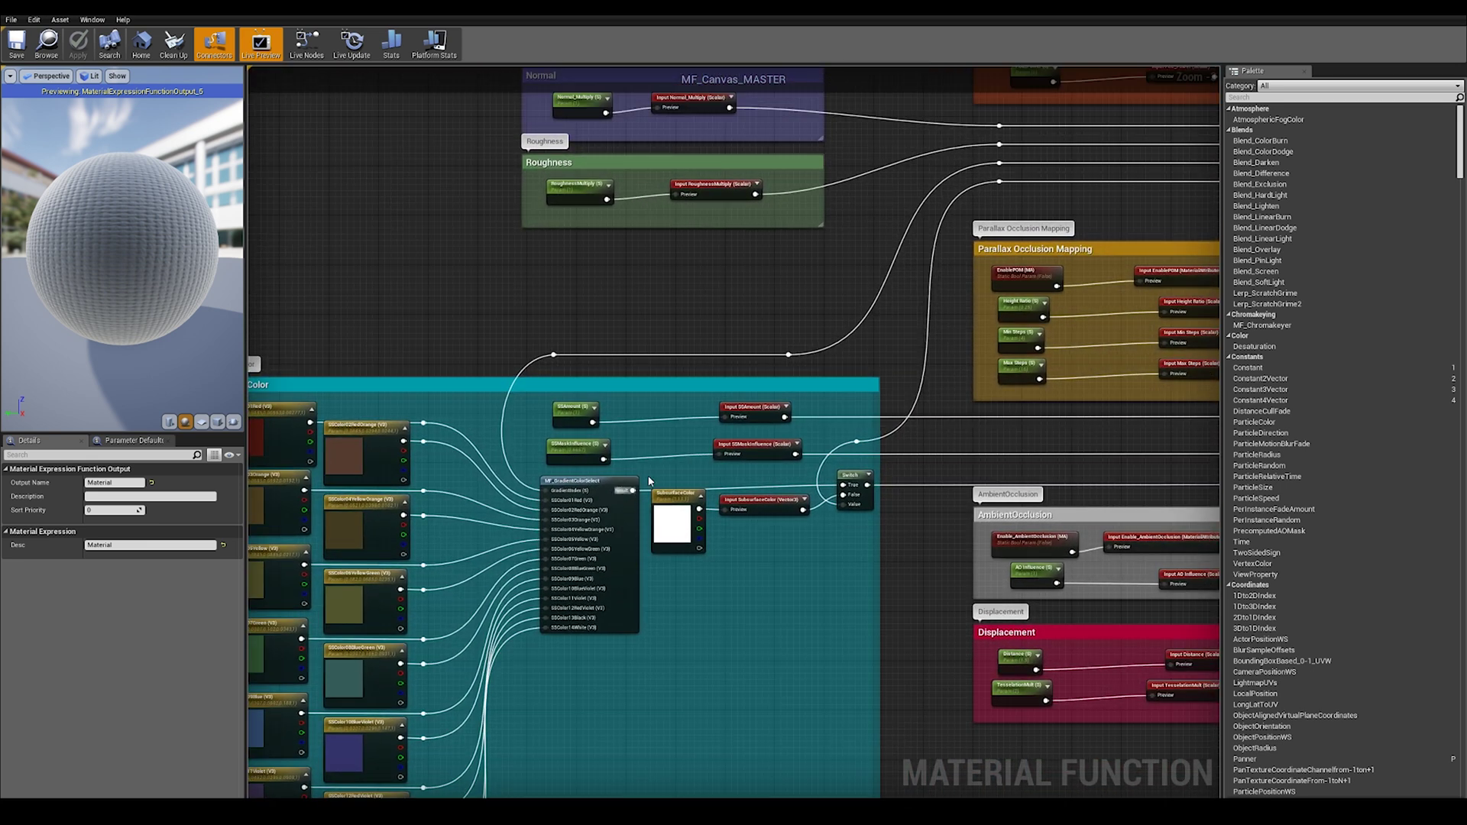
scroll(567, 471, "up", 1)
right_click_drag(878, 501, 500, 459)
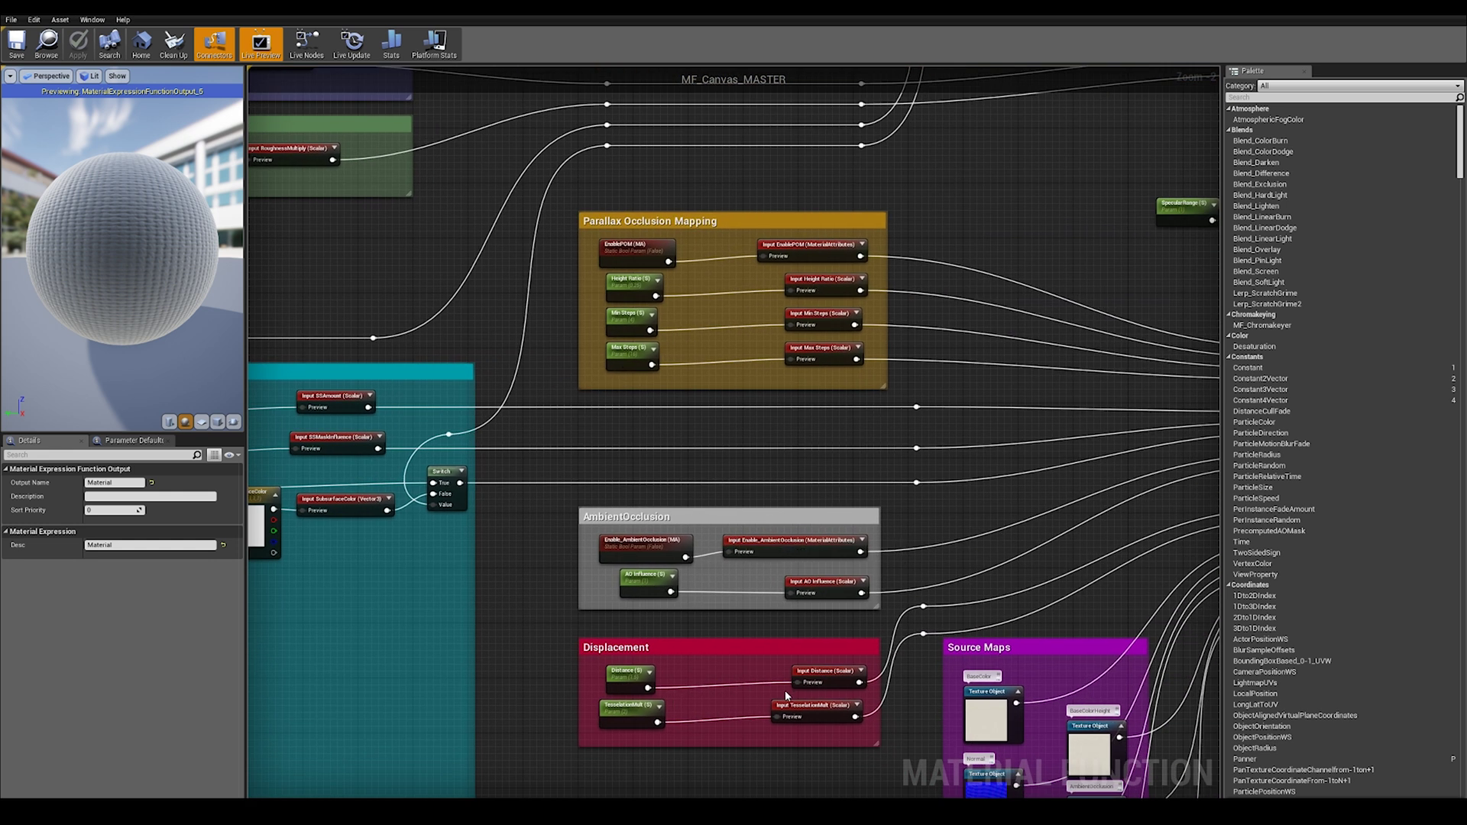
scroll(788, 696, "down", 4)
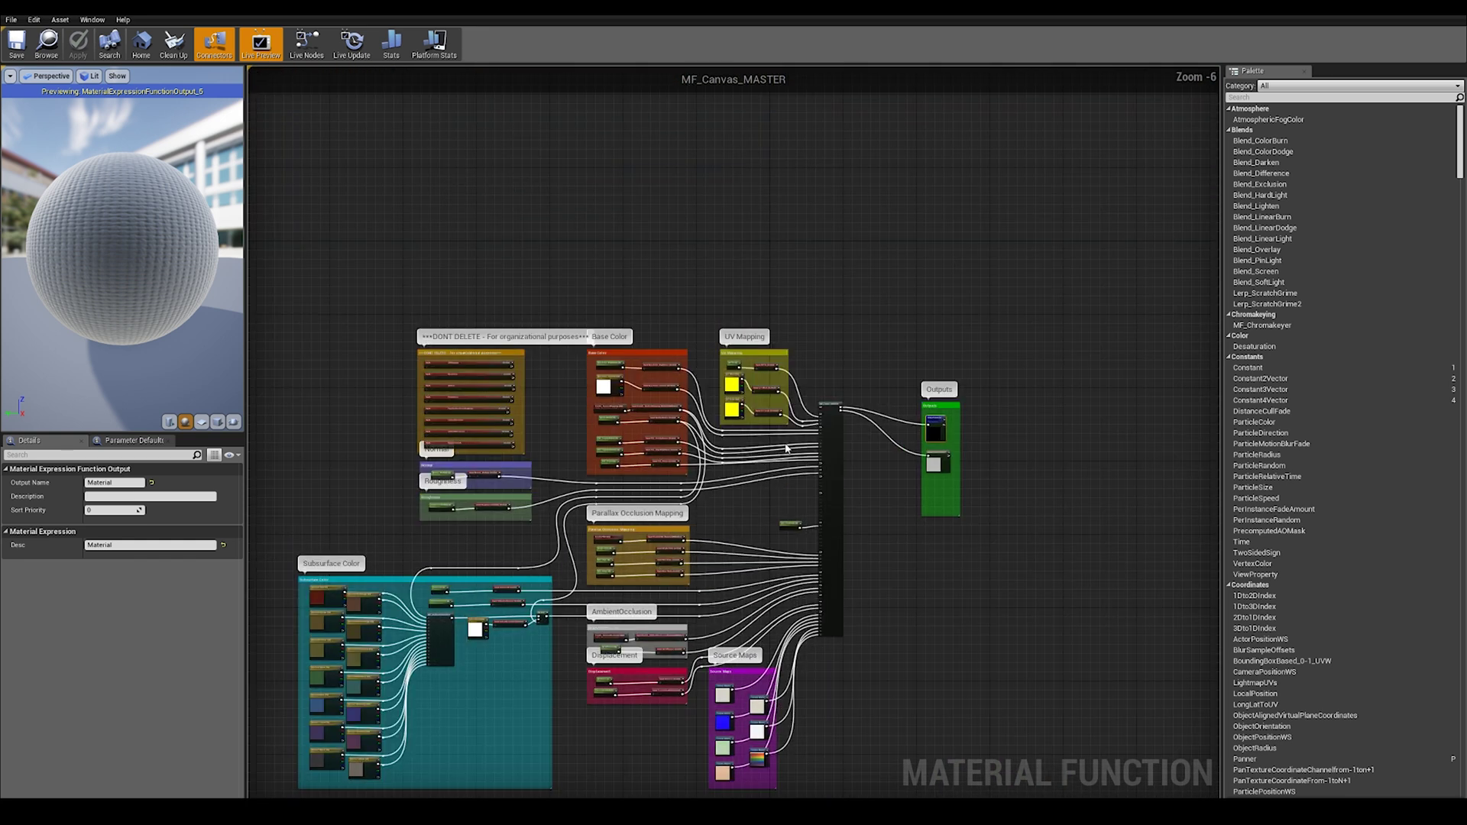
right_click_drag(787, 448, 831, 335)
scroll(823, 341, "up", 1)
right_click_drag(772, 402, 863, 344)
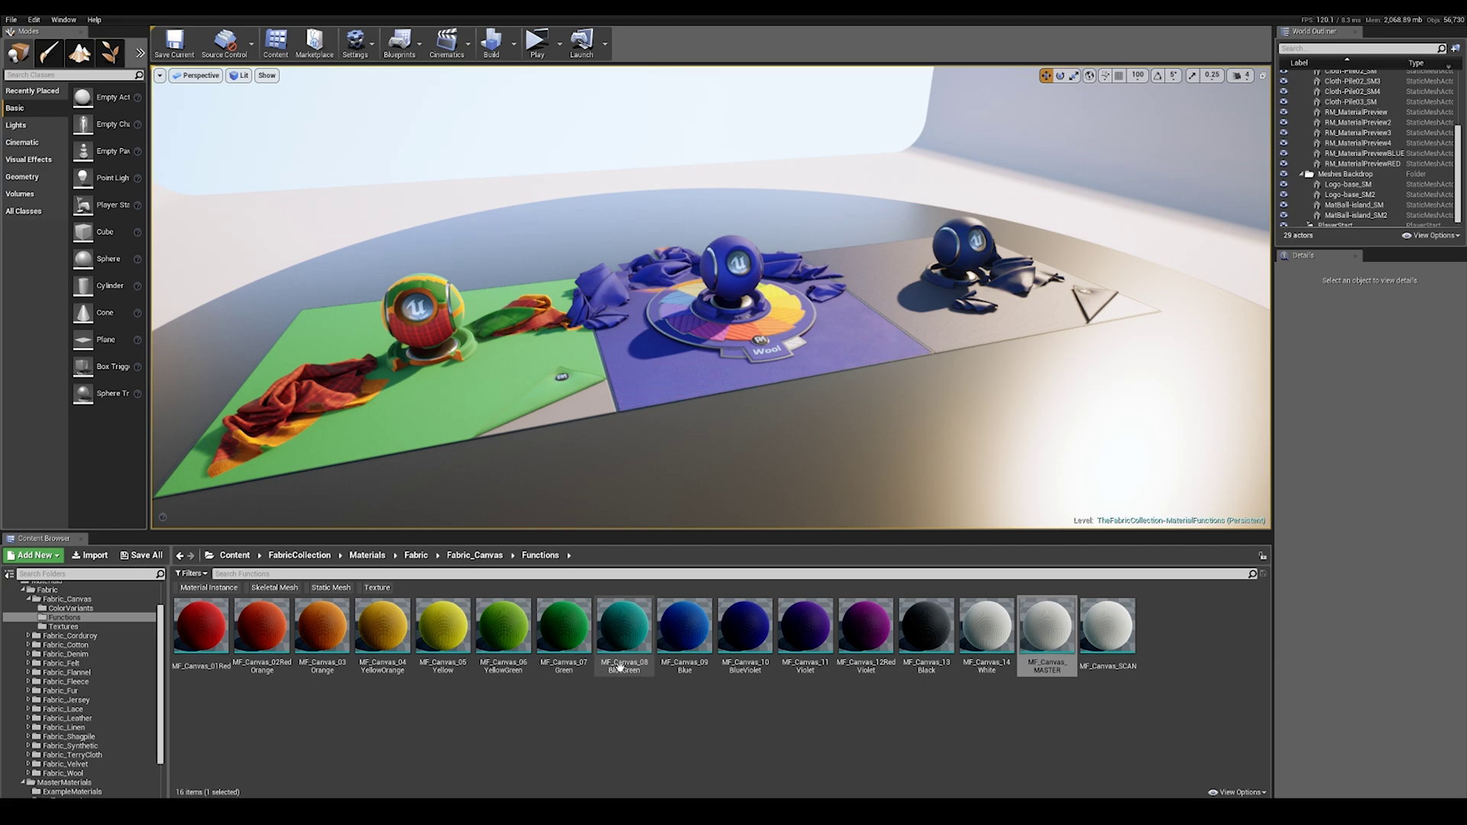
Open the MF_Canvas_08BlueGreen function and examine how its parameter groups feed the MF_Canvas_MASTER node
left_click(622, 637)
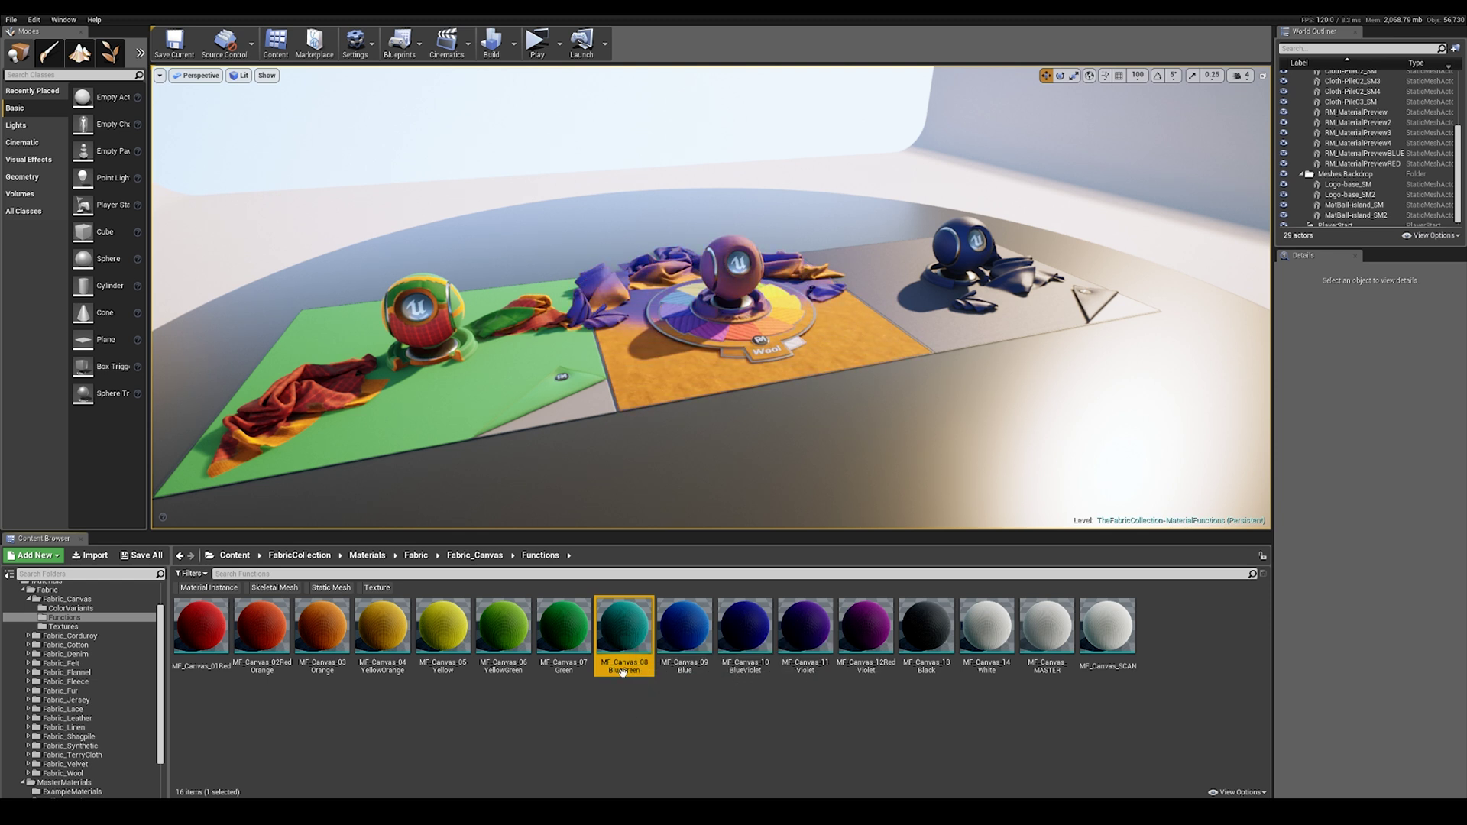
double_click(626, 627)
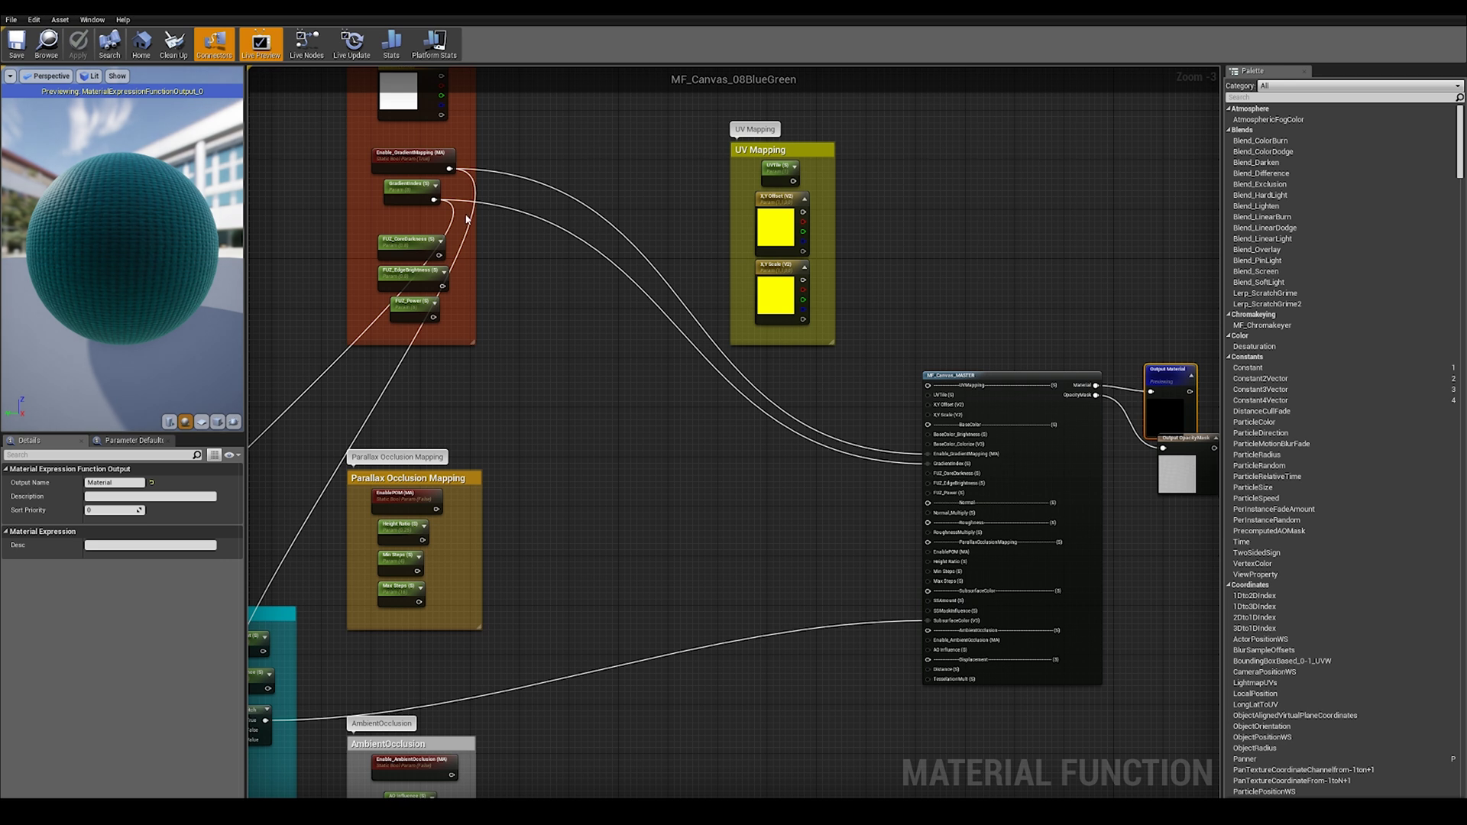
right_click_drag(981, 389, 867, 394)
scroll(867, 393, "up", 3)
scroll(810, 495, "down", 6)
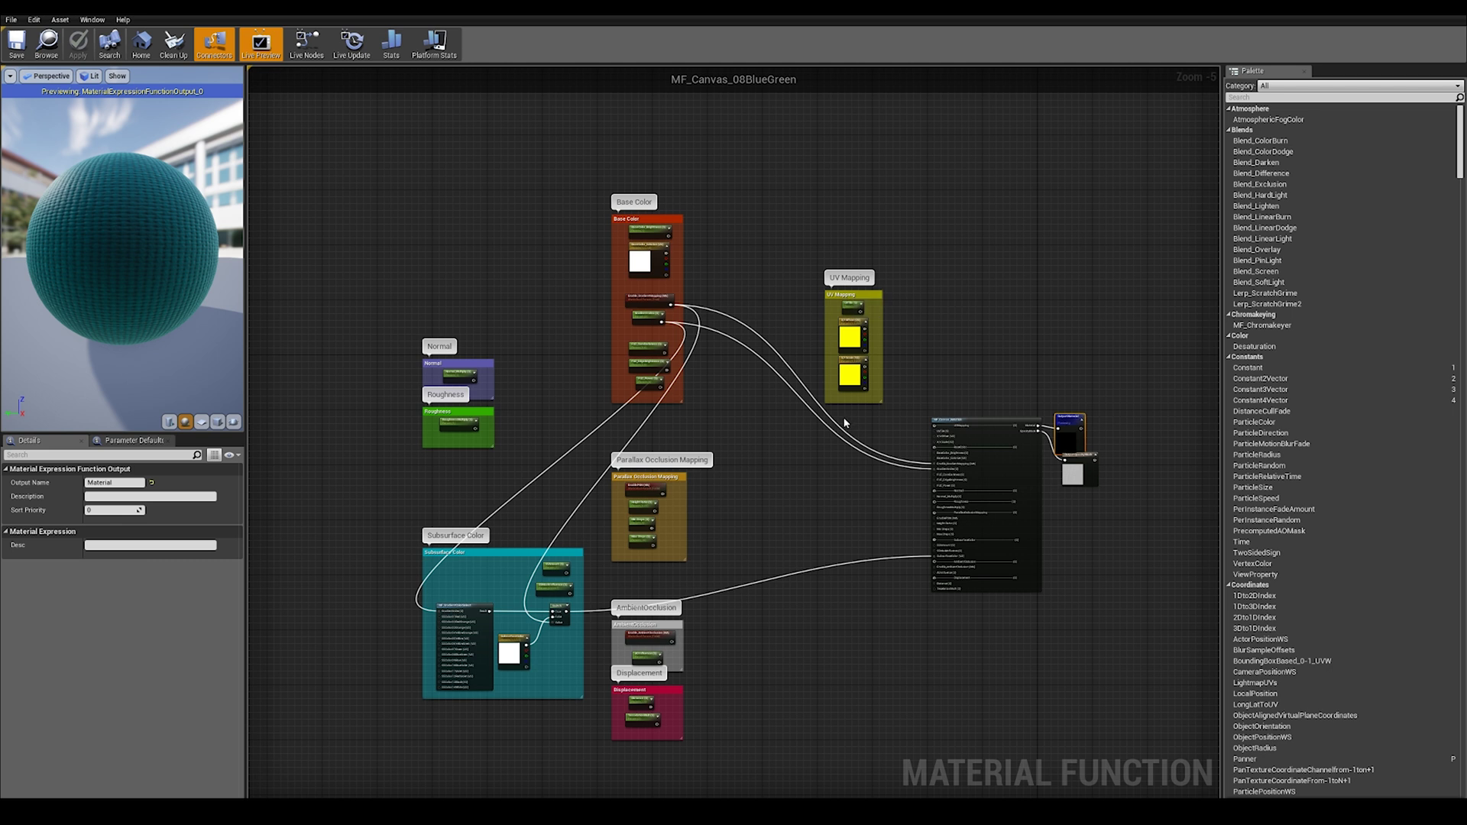
right_click_drag(898, 421, 840, 439)
scroll(852, 422, "up", 1)
right_click_drag(268, 428, 509, 376)
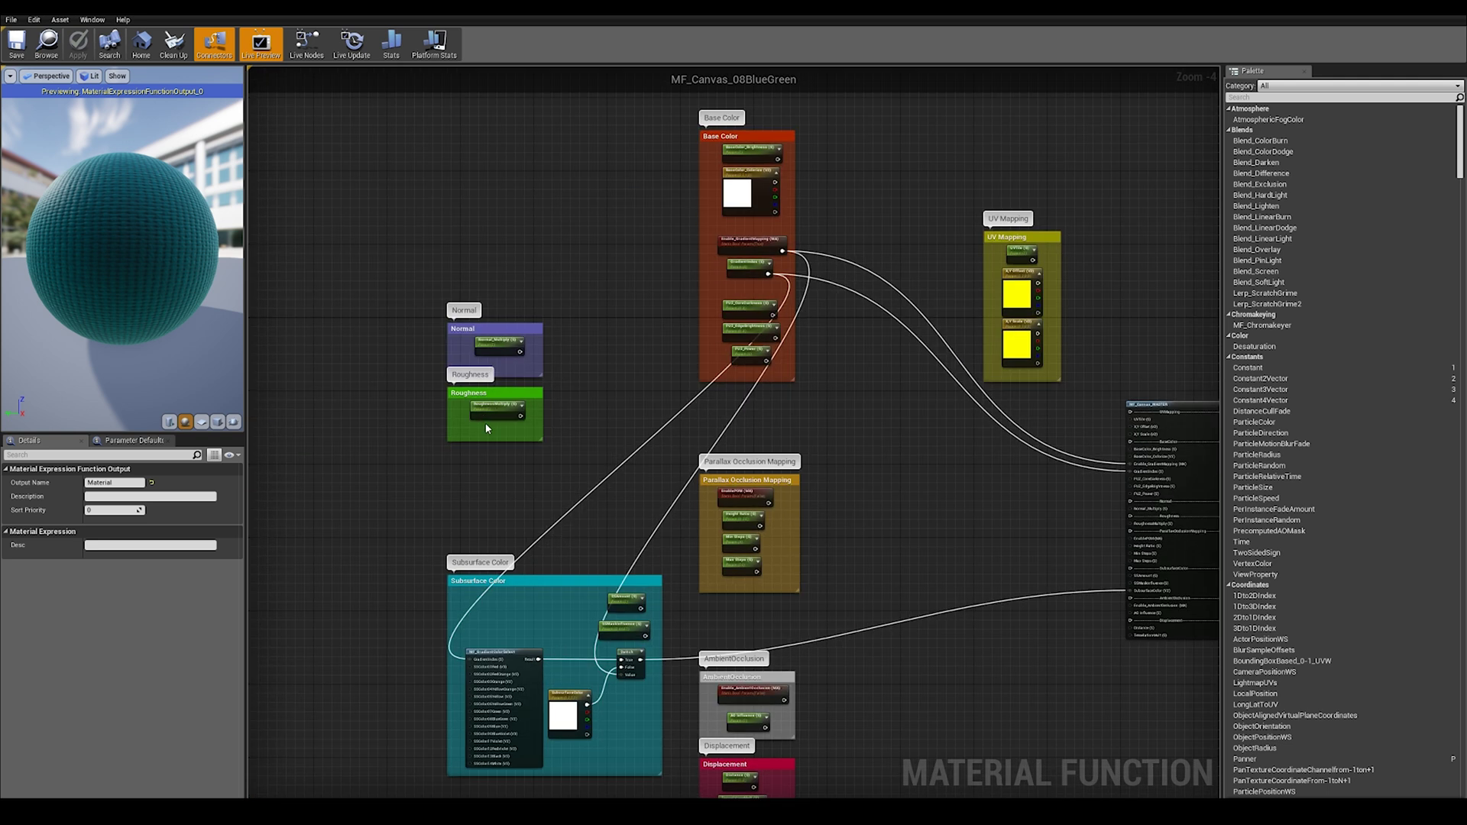
right_click_drag(784, 541, 726, 415)
right_click_drag(970, 184, 903, 193)
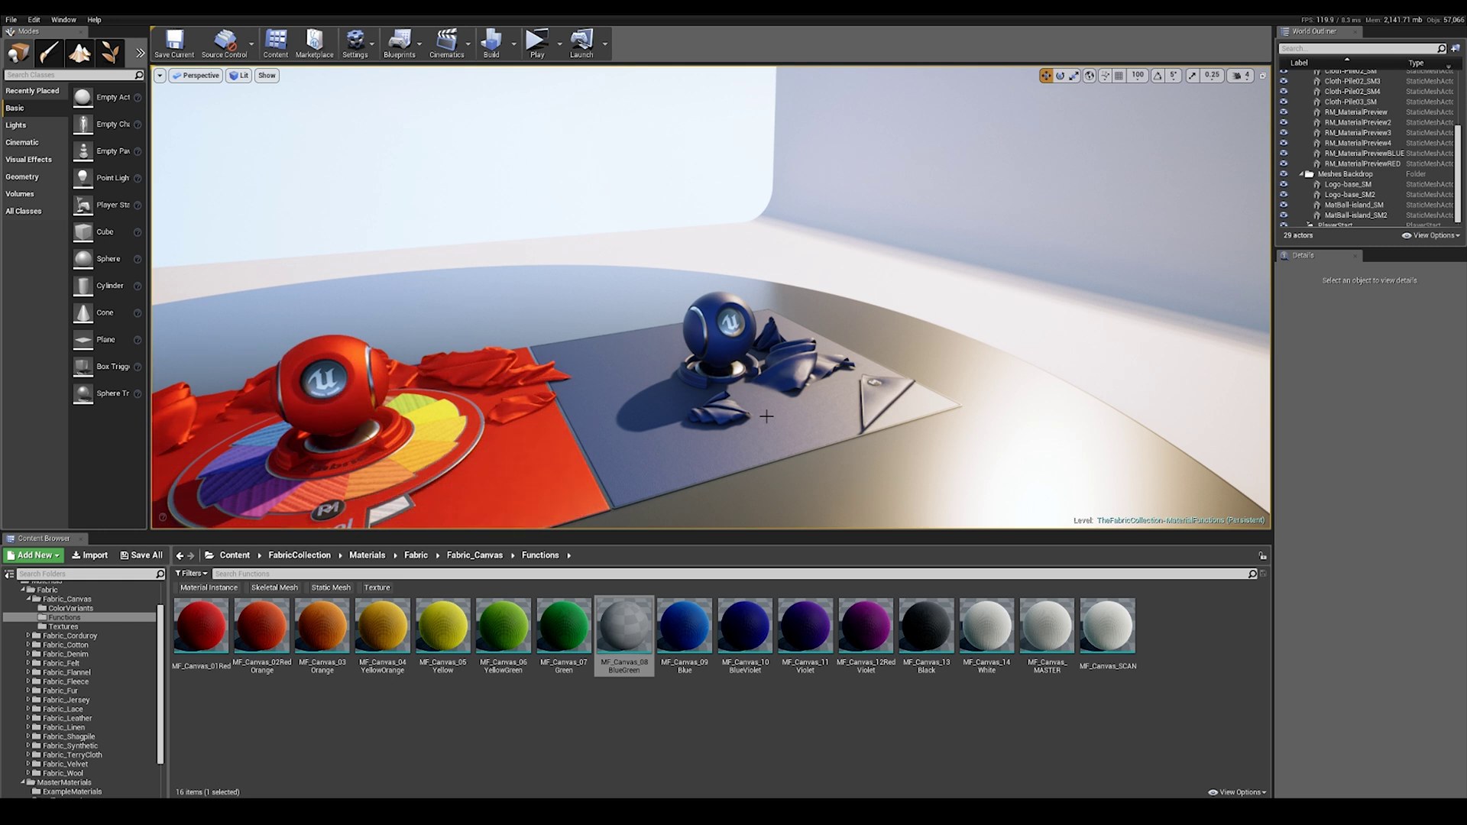
Open the Element 0 material of the blue preview mesh and inspect its MF_LeatherSynth_09Blue function node
right_click_drag(766, 416, 740, 489)
left_click(766, 417)
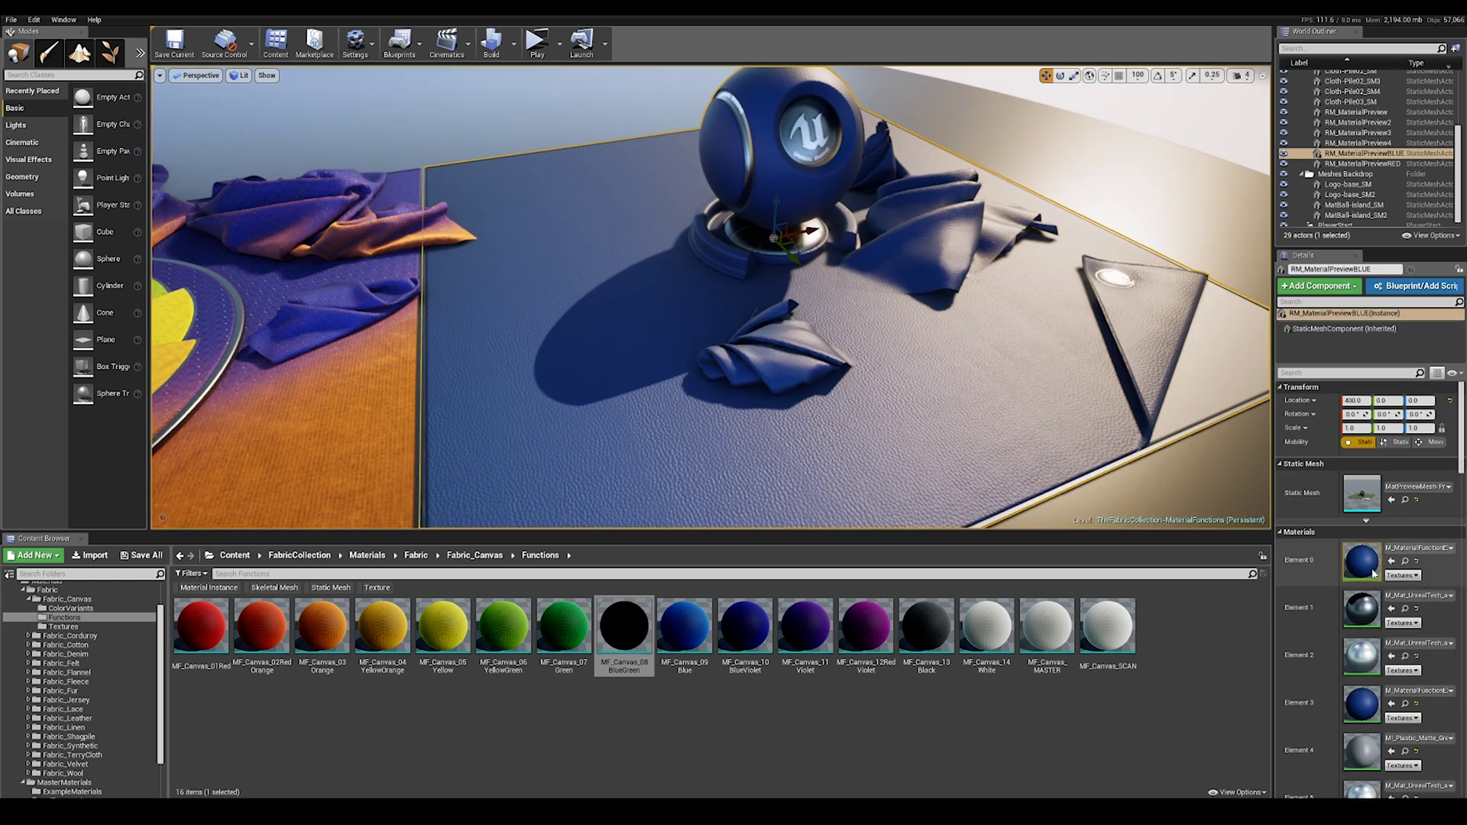
left_click(1404, 562)
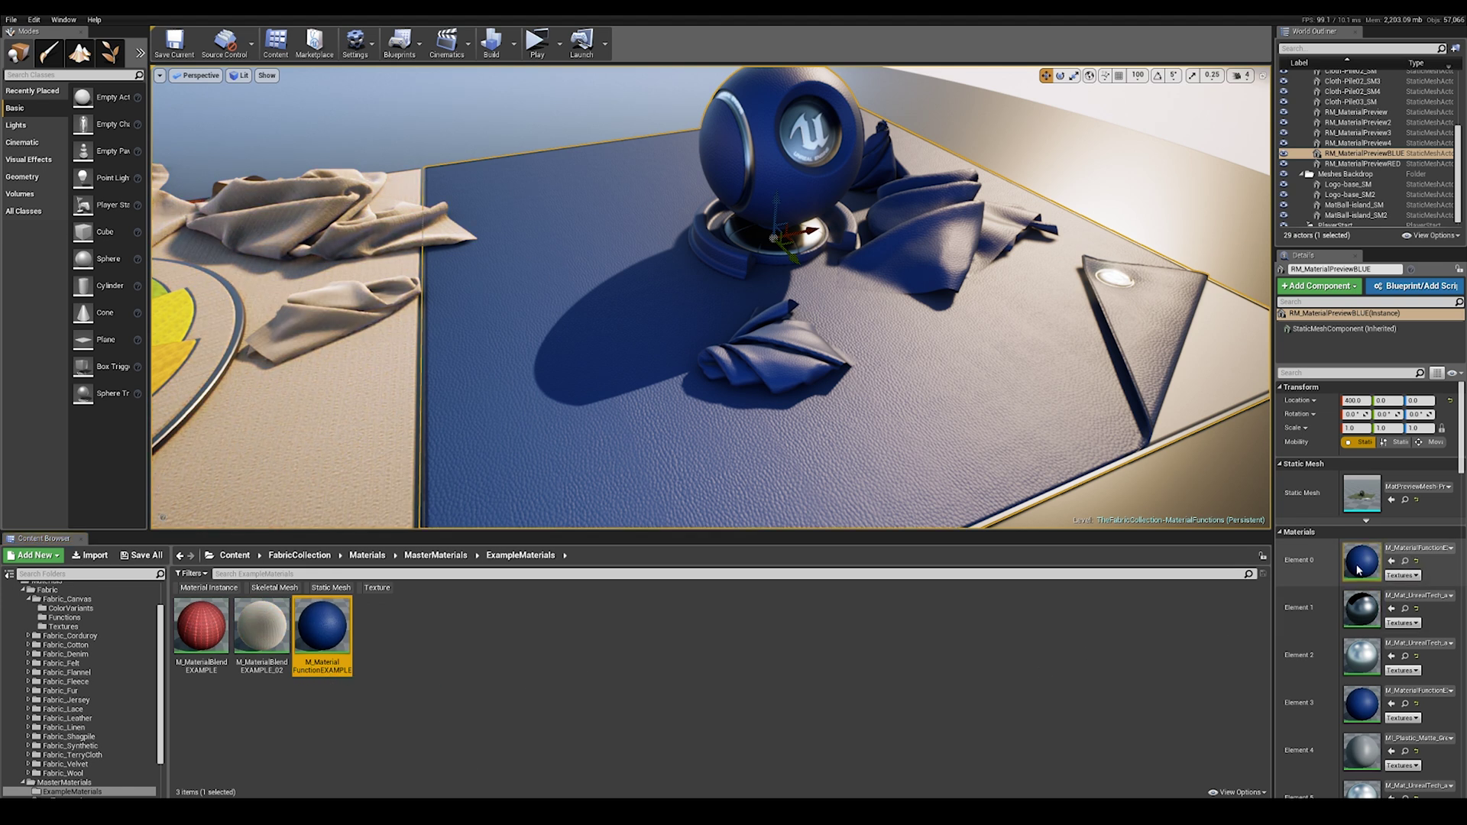
double_click(1354, 572)
right_click_drag(599, 268, 739, 309)
left_click(528, 386)
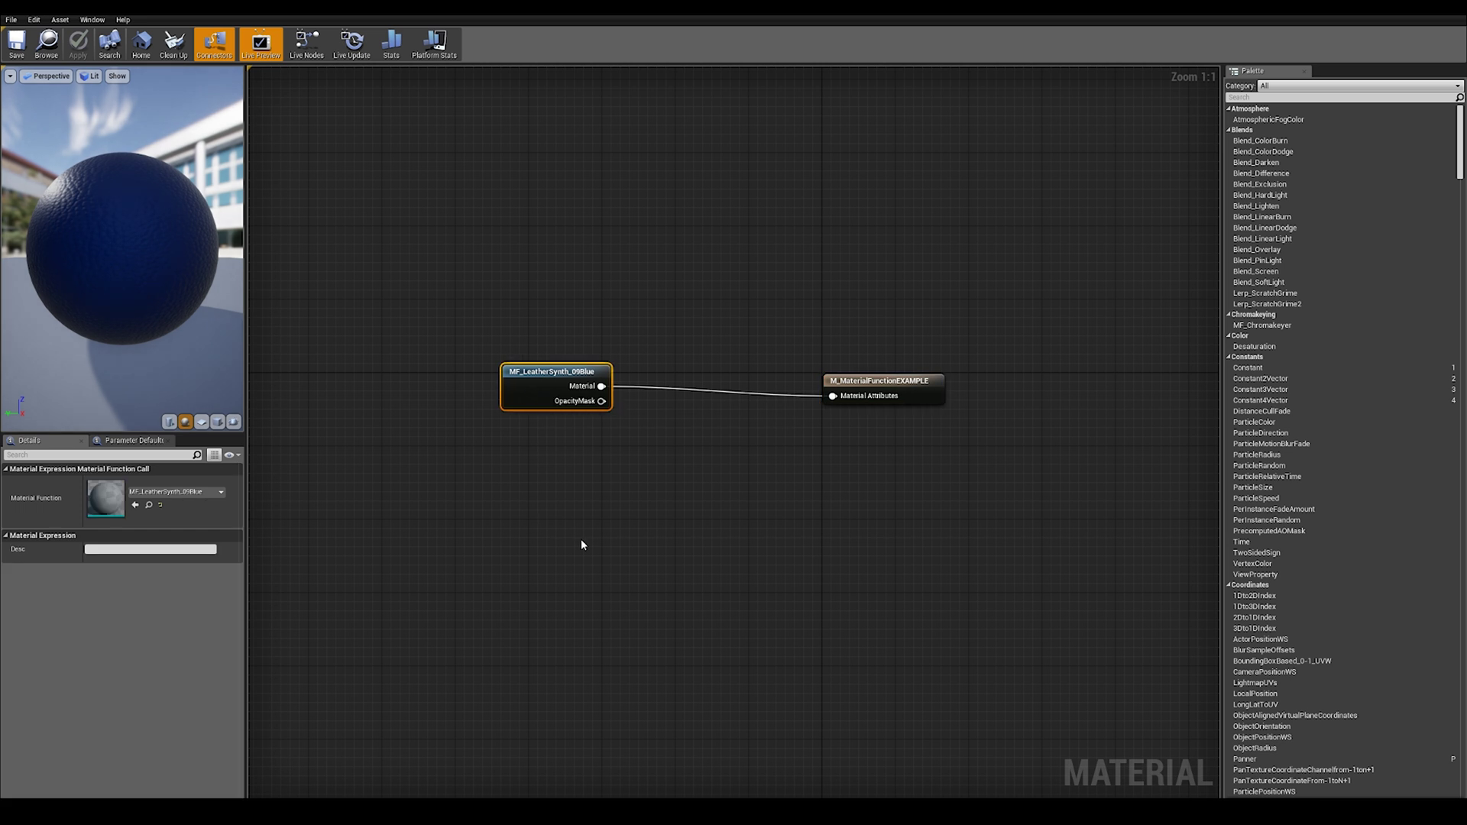
right_click_drag(827, 479, 721, 476)
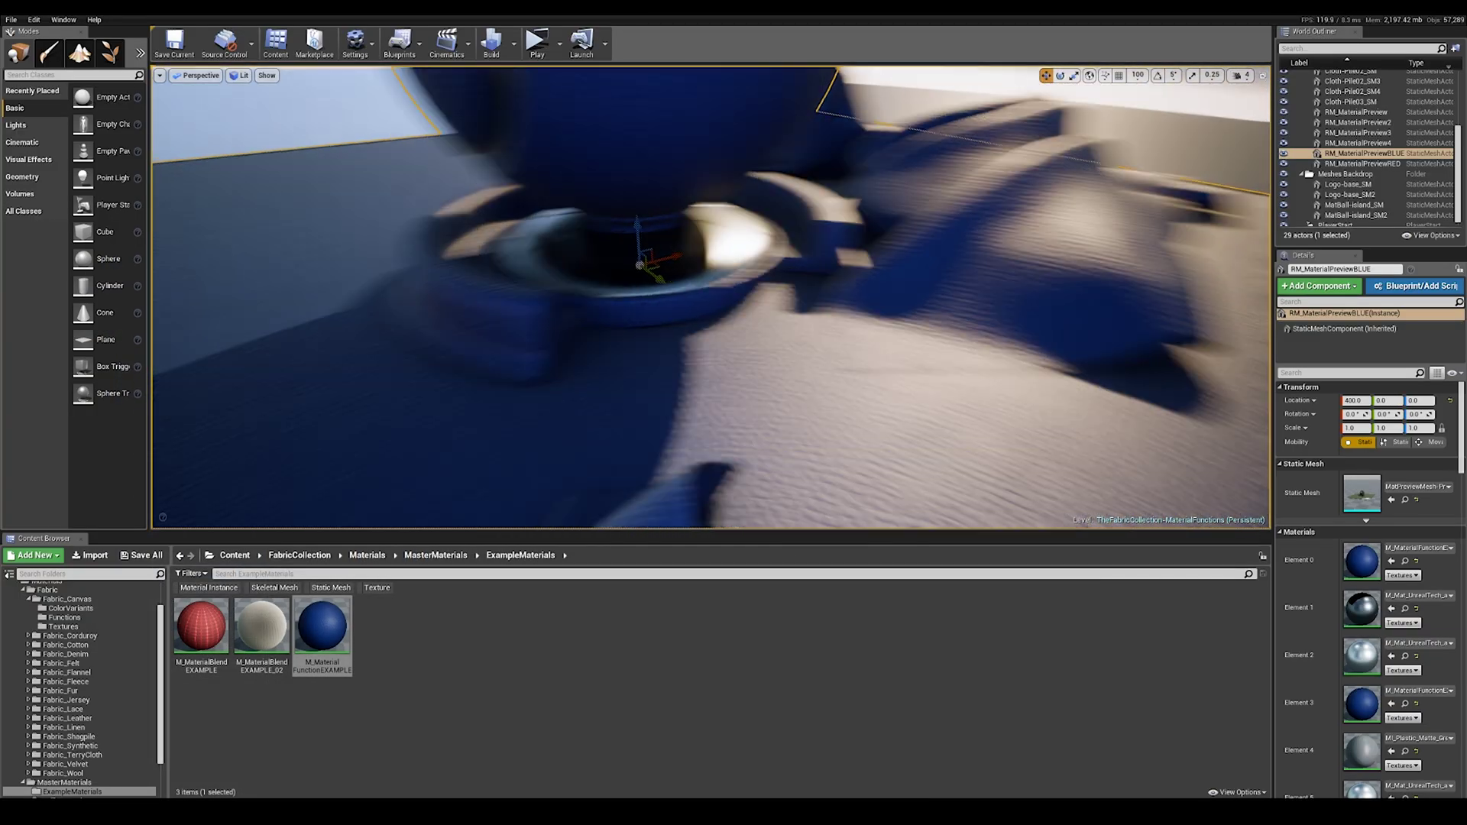
Deselect the blue preview mesh and inspect its leather surface up close in the level
right_click_drag(711, 298, 763, 351)
key("Escape")
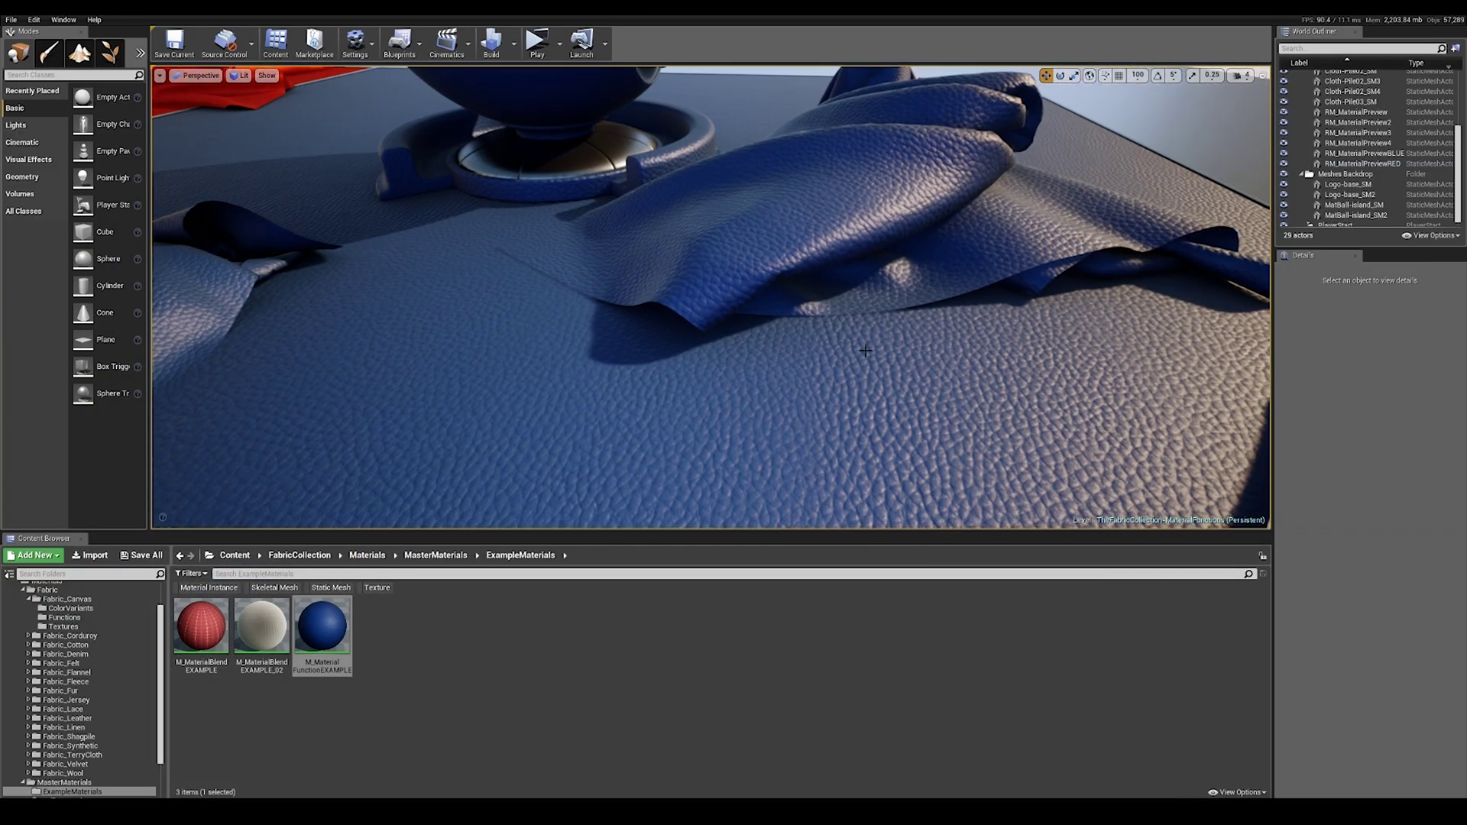
right_click_drag(868, 351, 748, 359)
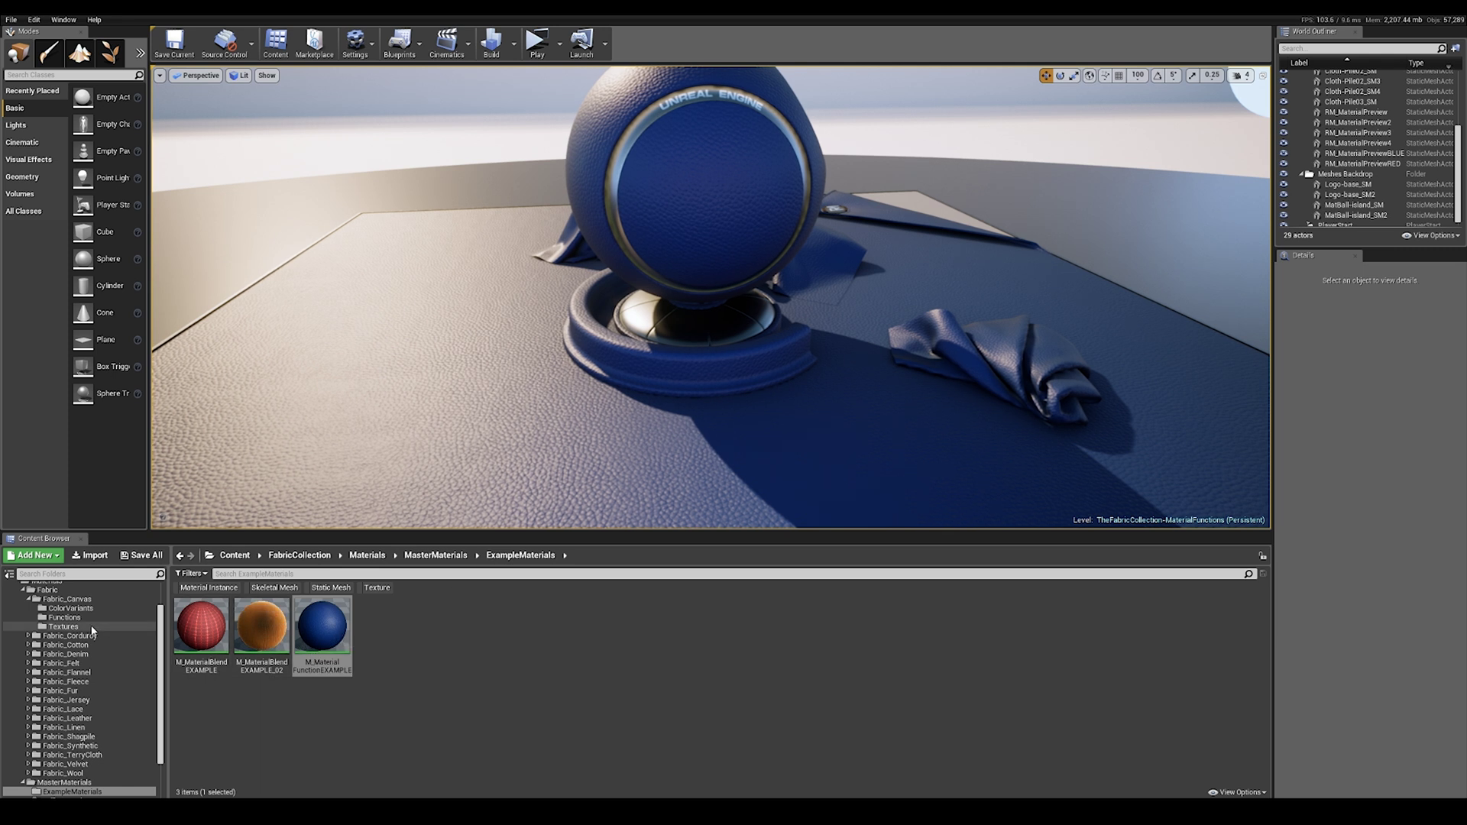
Expand the Fabric_Leather folder and create a new material named M_MaterialFunctionEXAMPLEB in the ExampleMaterials folder
left_click(31, 718)
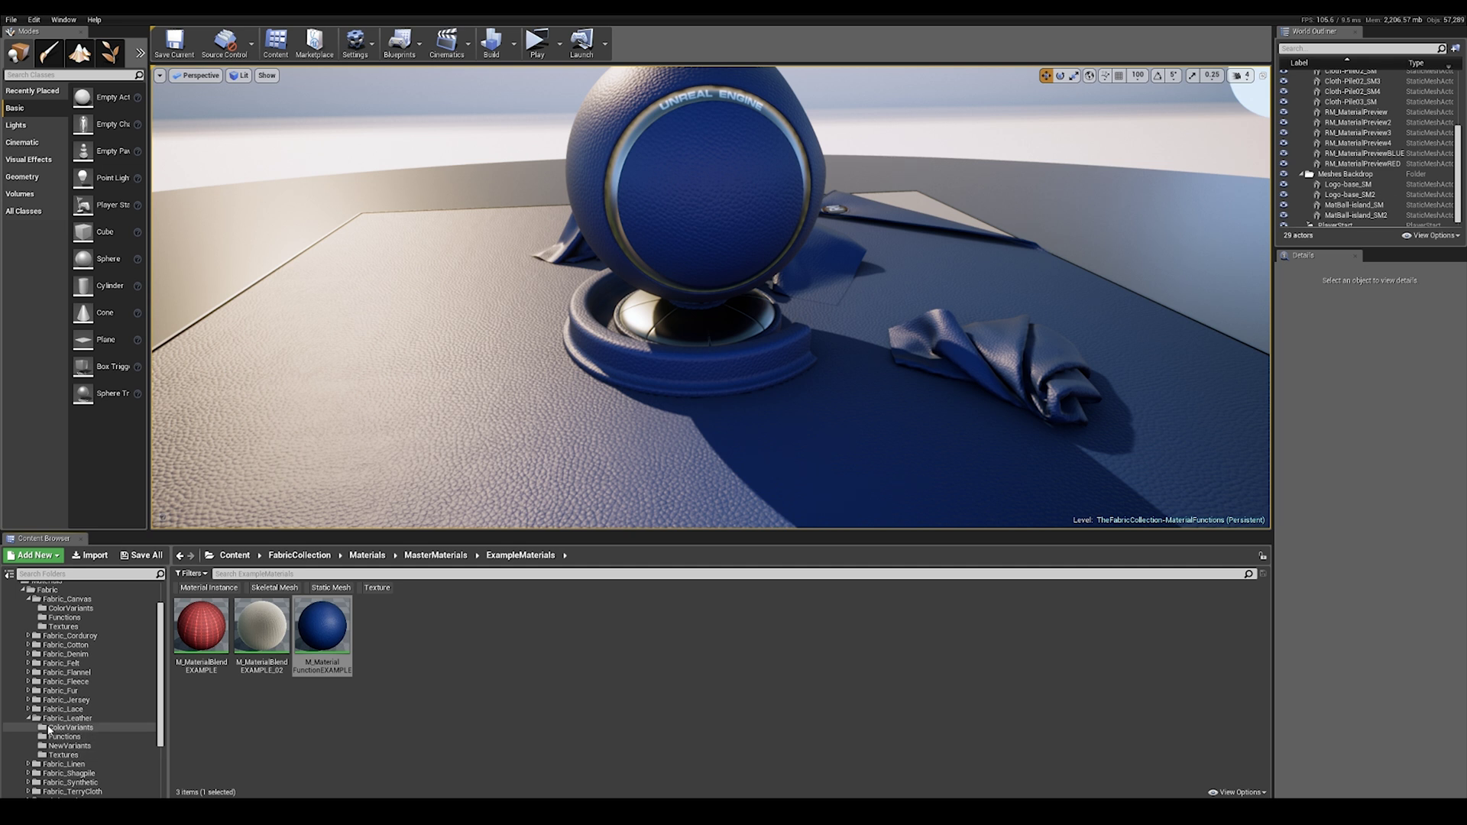
right_click(458, 646)
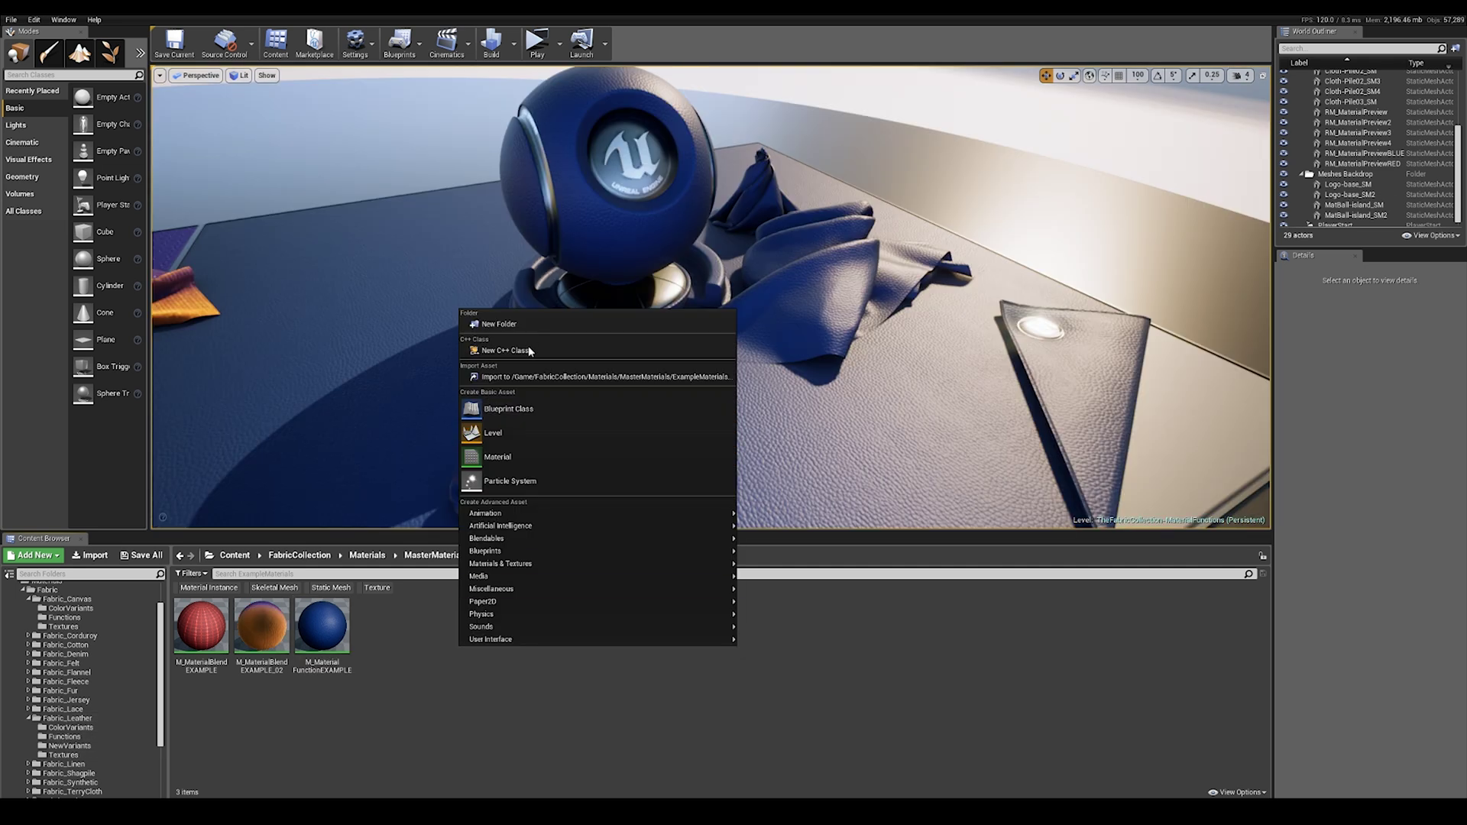
left_click(505, 456)
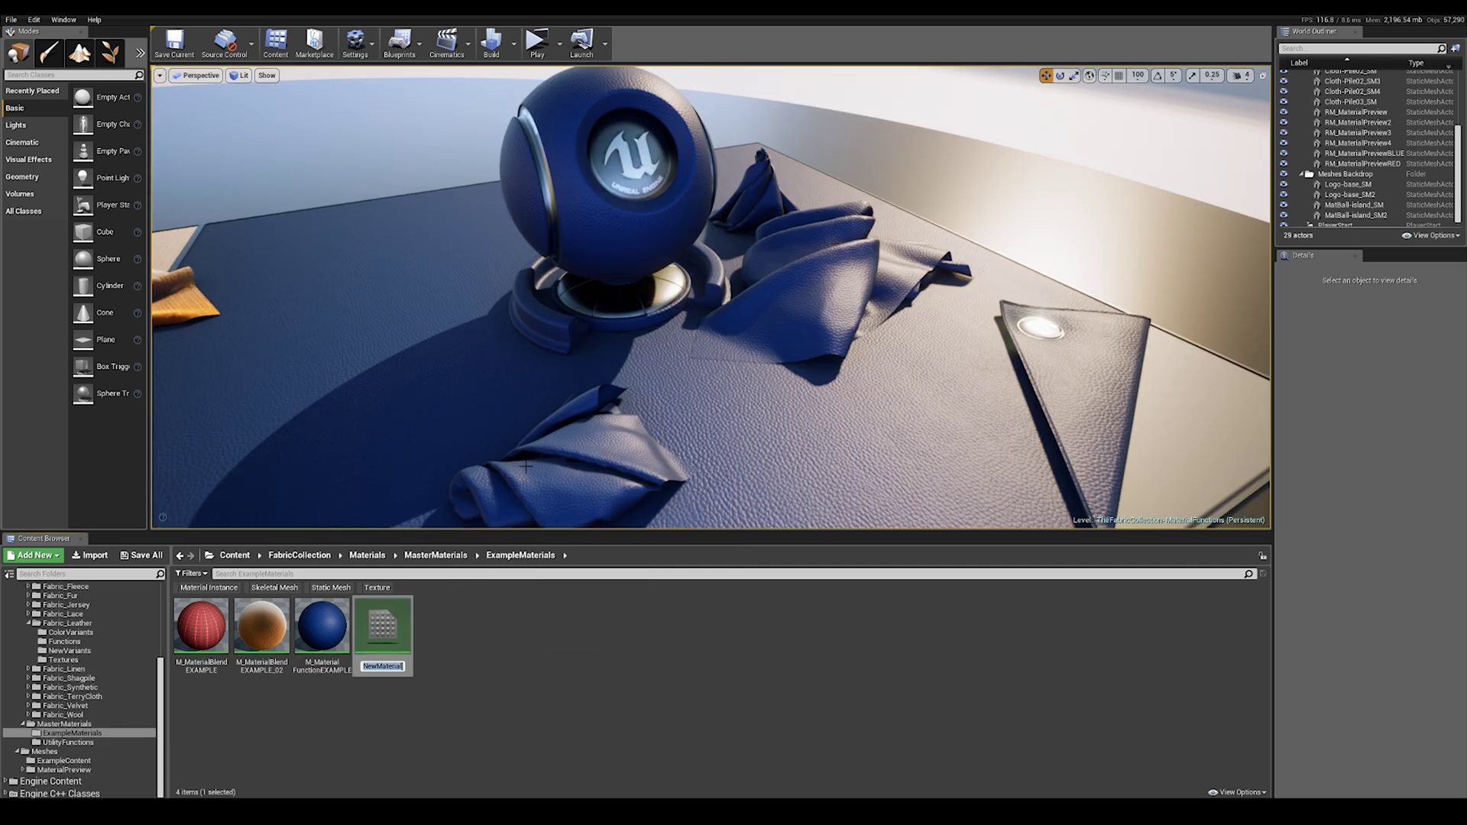
left_click(663, 652)
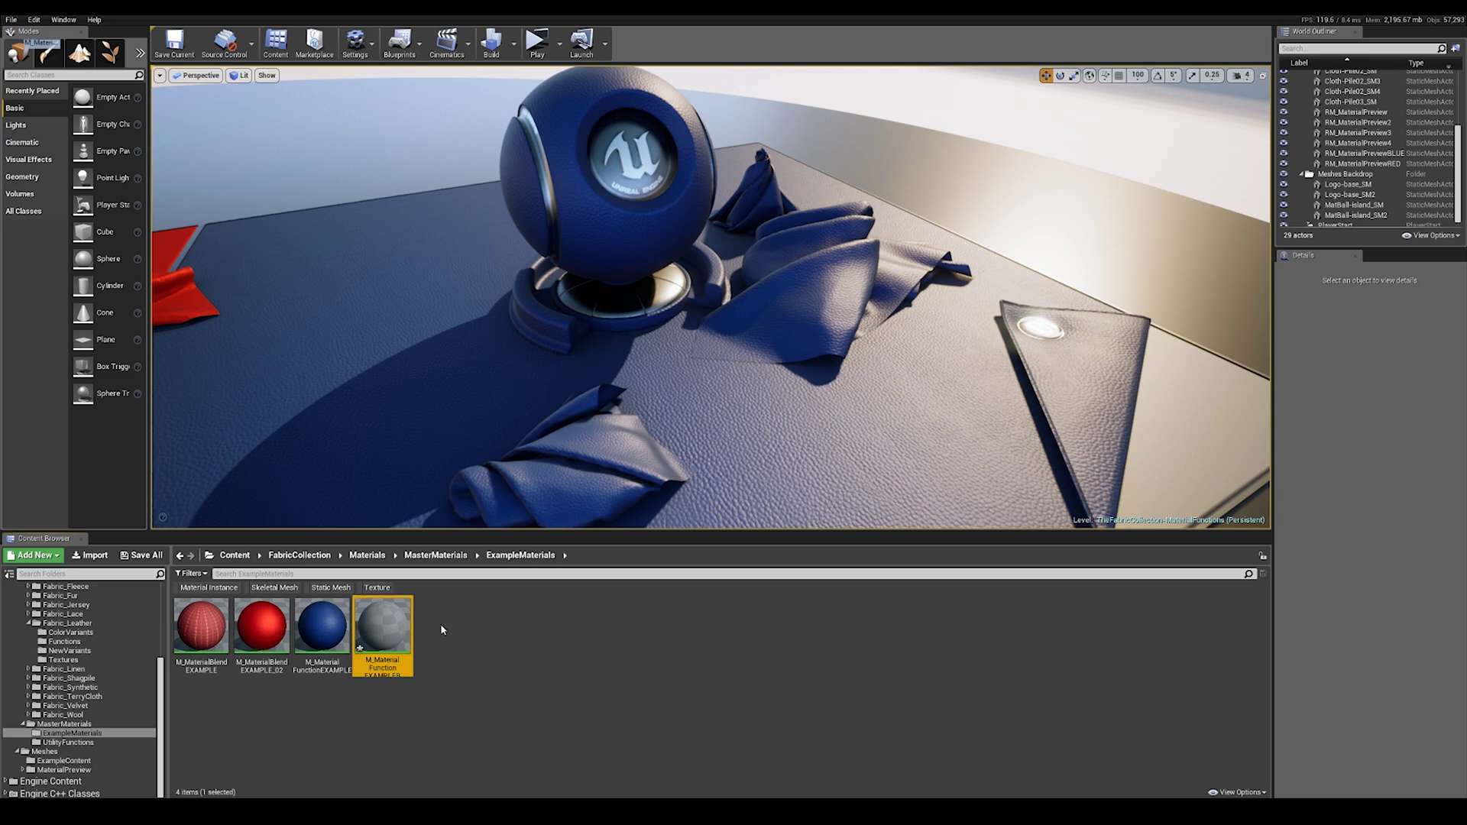
Open the new material and shrink and reposition its editor window so the asset browser stays accessible
double_click(384, 628)
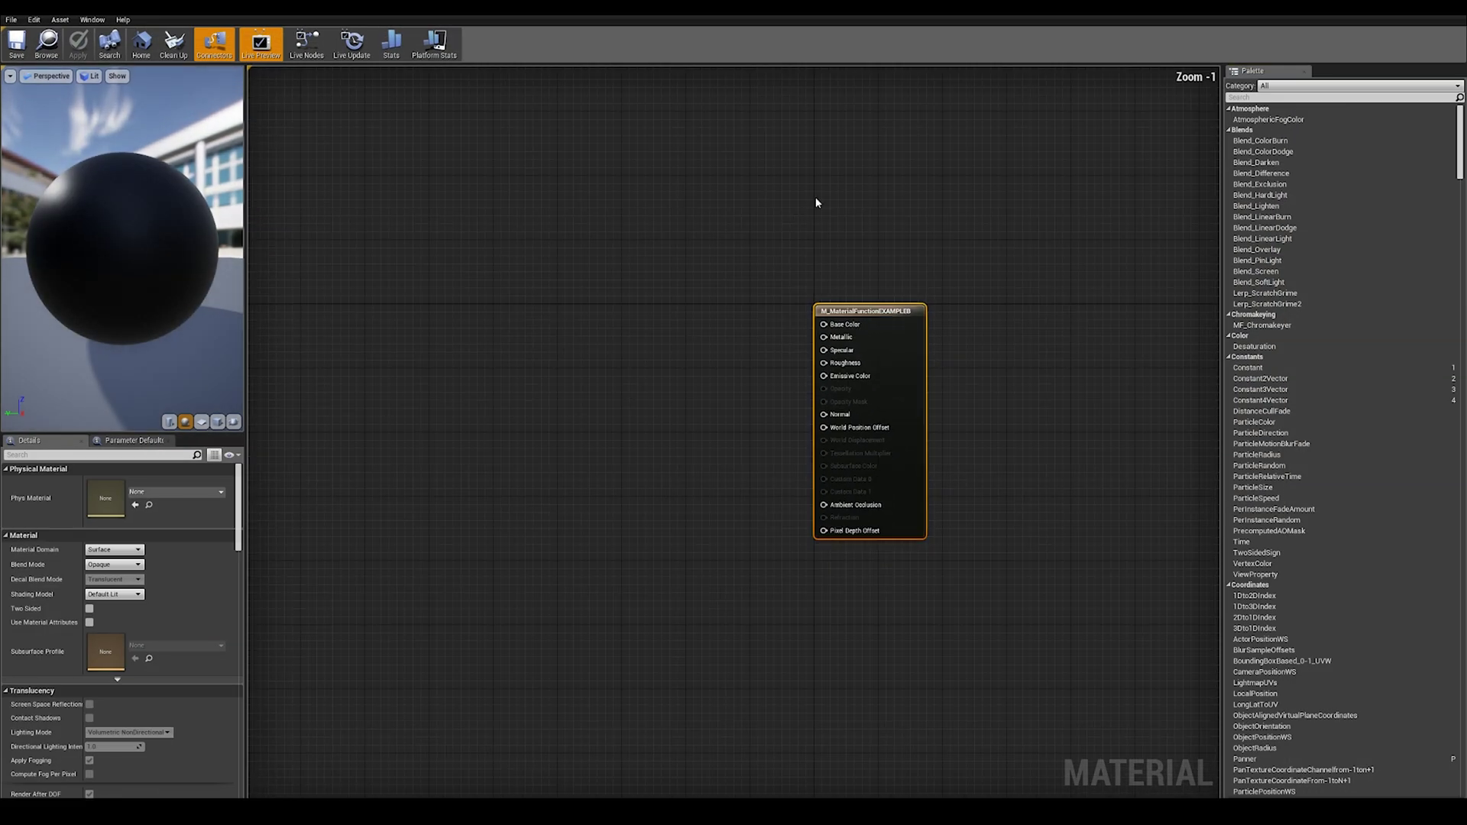
scroll(819, 203, "down", 1)
double_click(863, 7)
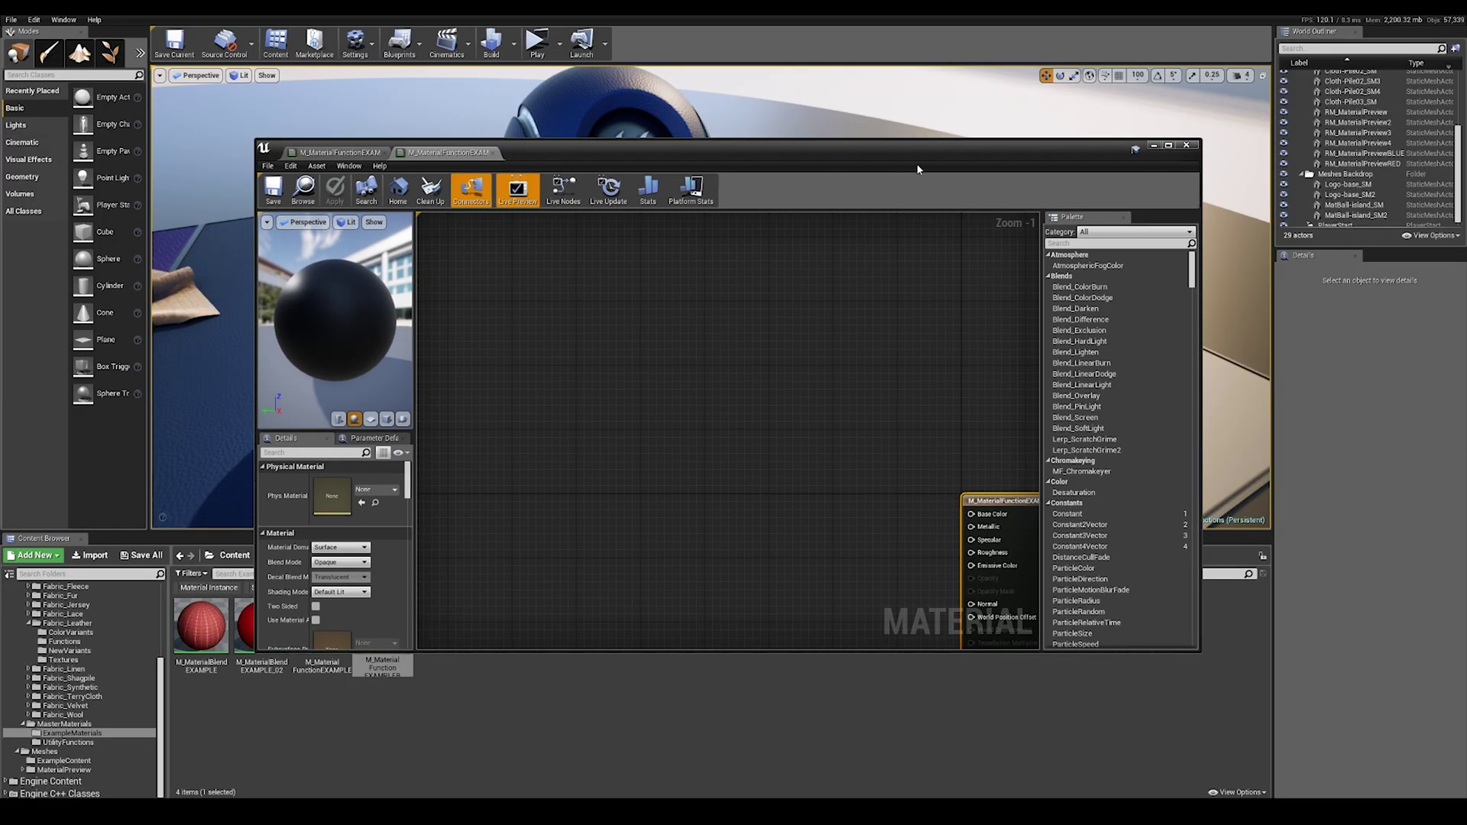
left_click_drag(872, 148, 941, 157)
key("Home")
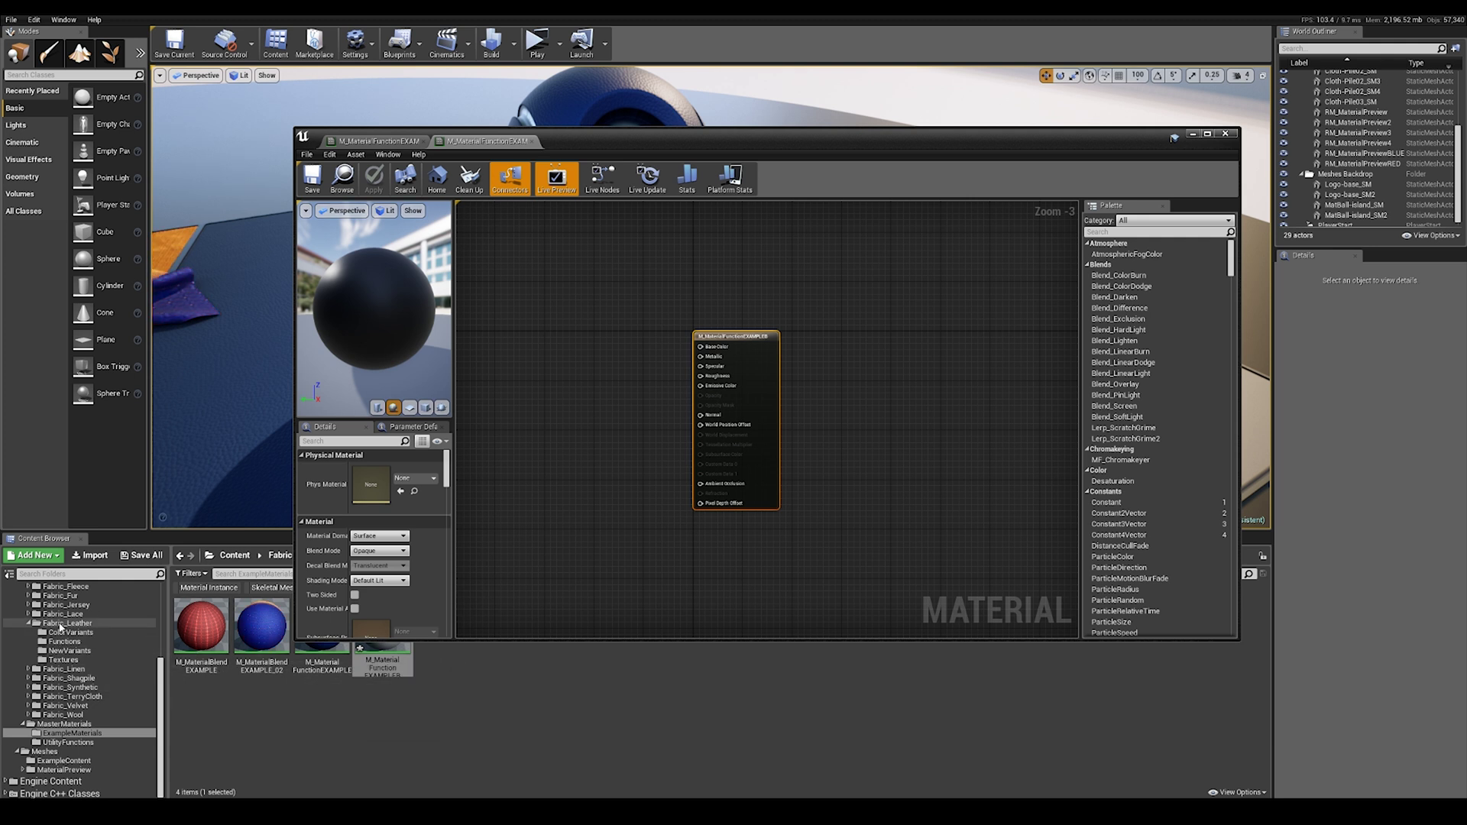
Add the MF_LeatherSynthDiamond_01Red function from the Fabric_Leather Functions folder to the new material's graph
left_click(67, 623)
left_click(64, 641)
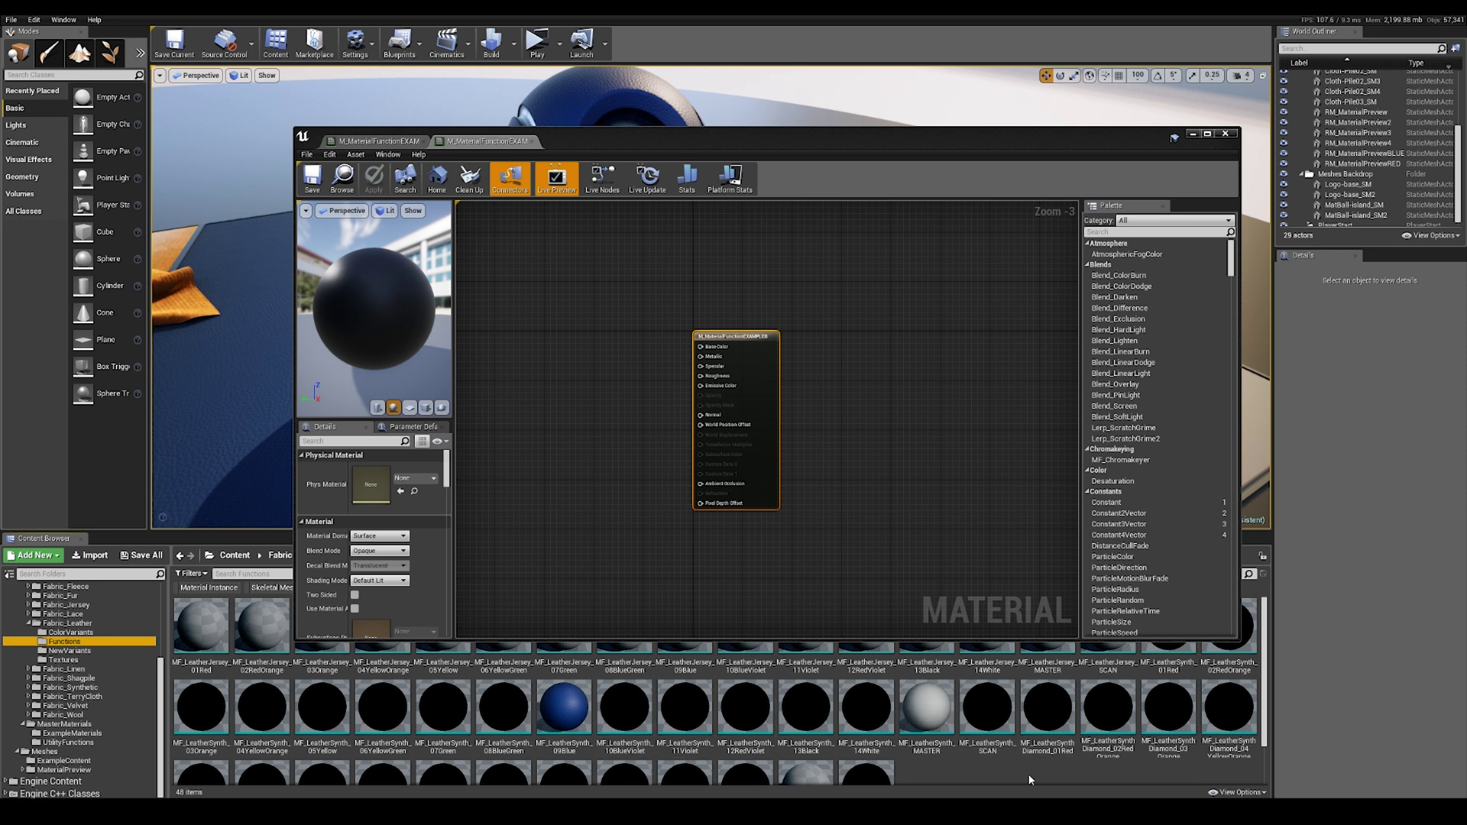
left_click(1051, 714)
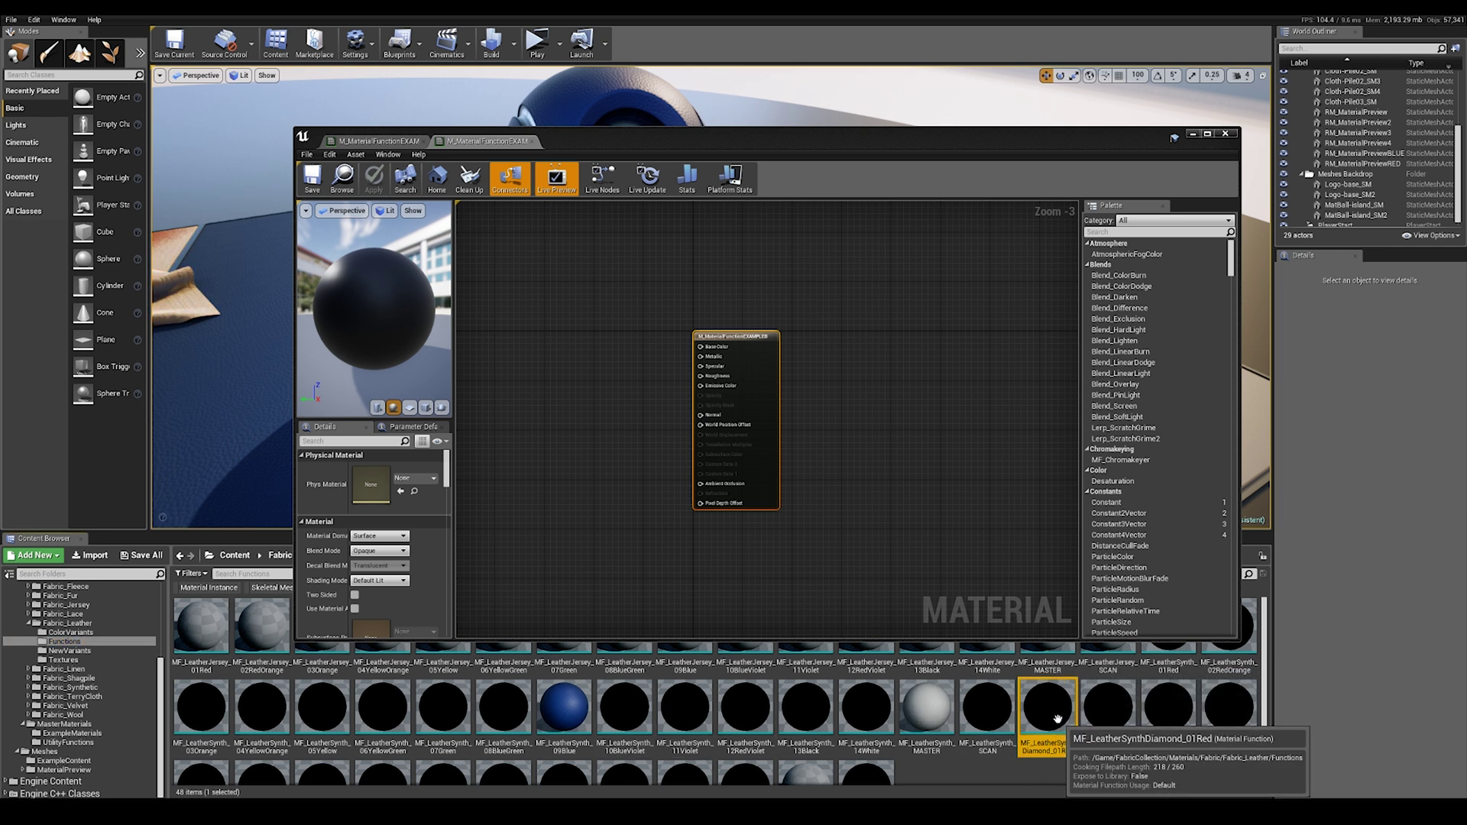
left_click_drag(1053, 718, 536, 362)
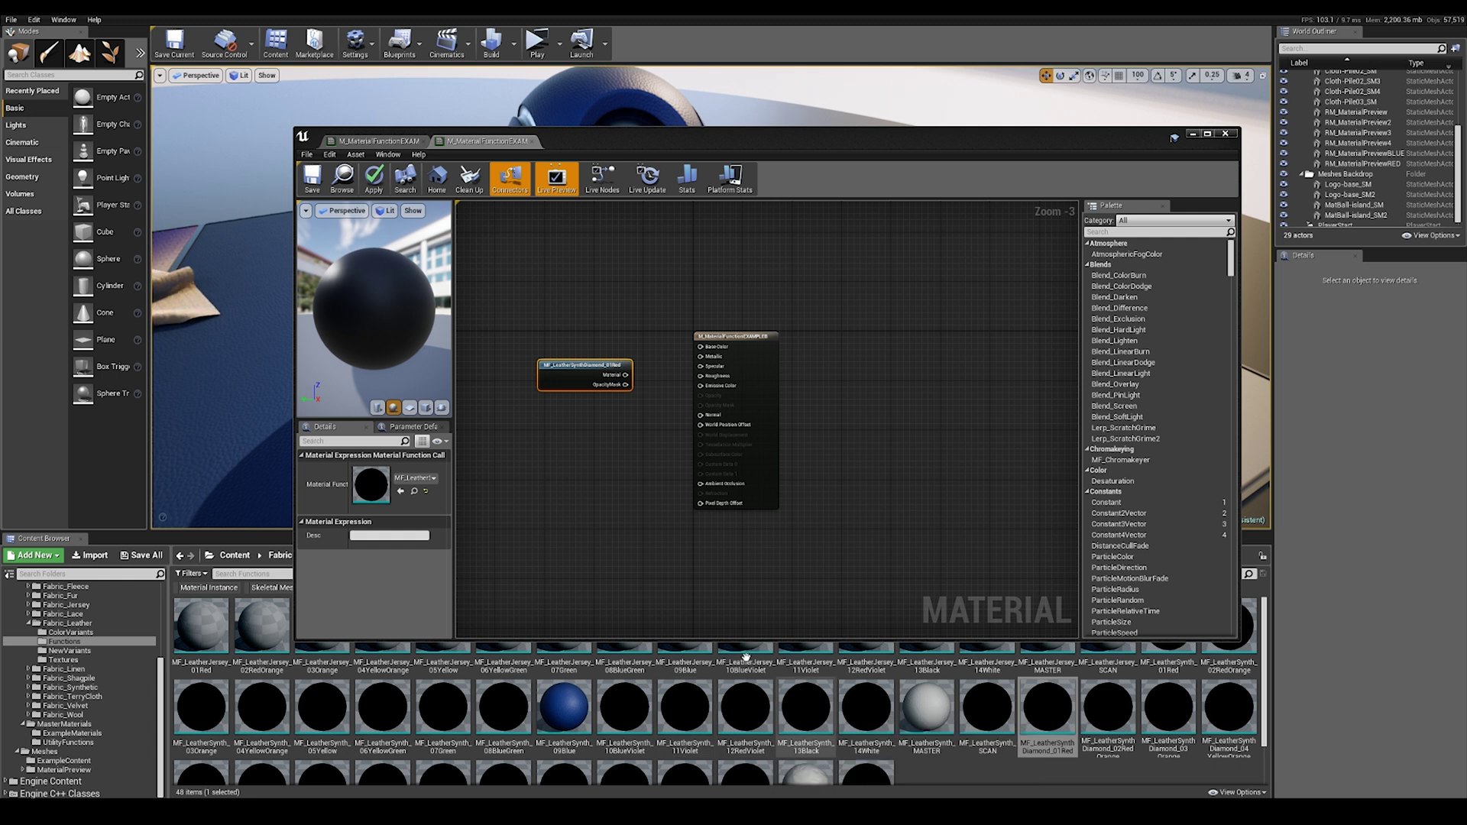
Move the MF_LeatherSynthDiamond_01Red node farther away from the material's main output node
right_click_drag(556, 437, 671, 460)
left_click_drag(688, 392, 541, 381)
right_click_drag(669, 490, 708, 458)
scroll(690, 391, "up", 1)
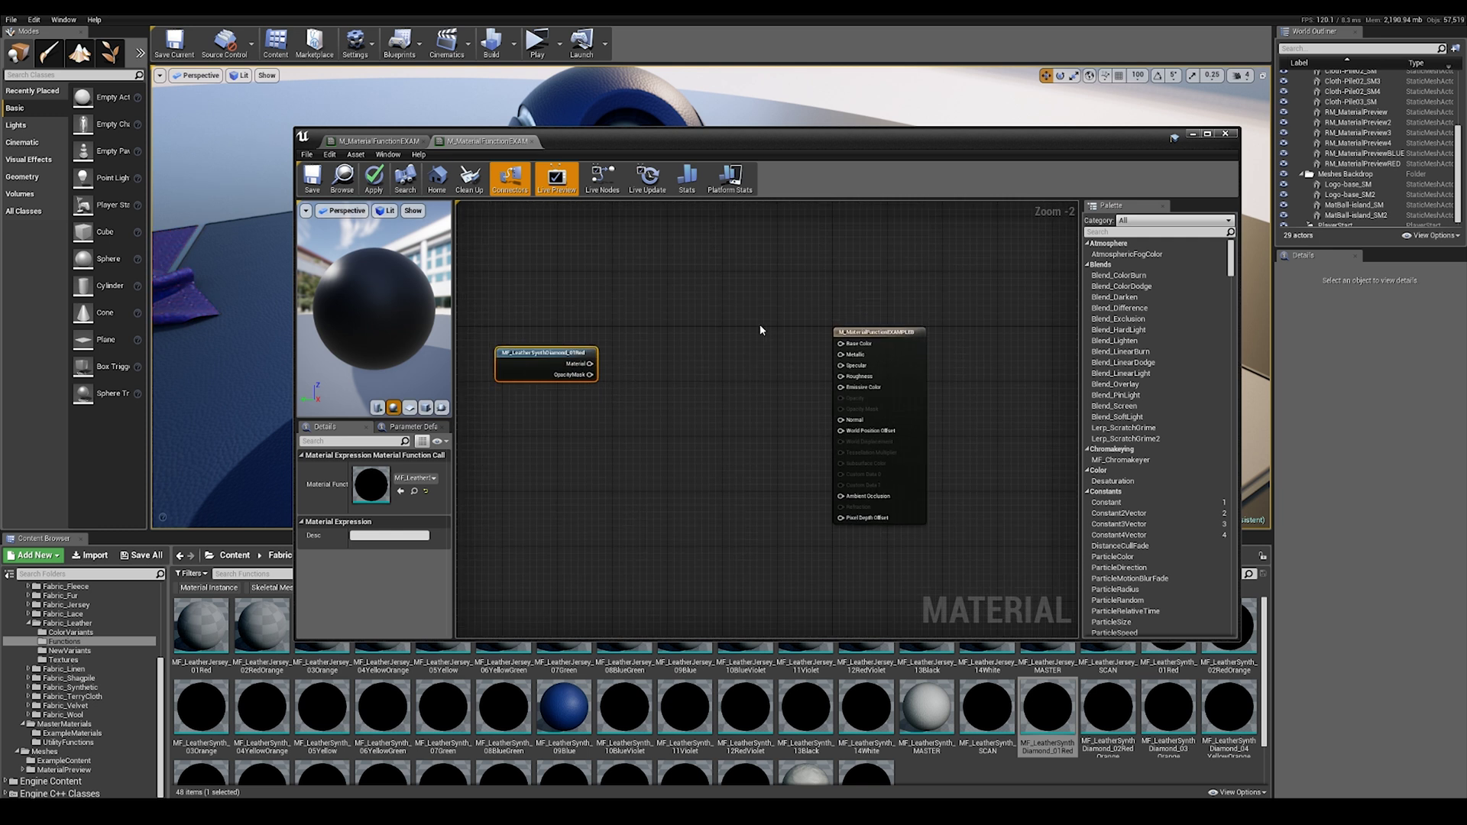
Enable Use Material Attributes on the new material and connect the leather function's Material output to its Material Attributes input
left_click(752, 350)
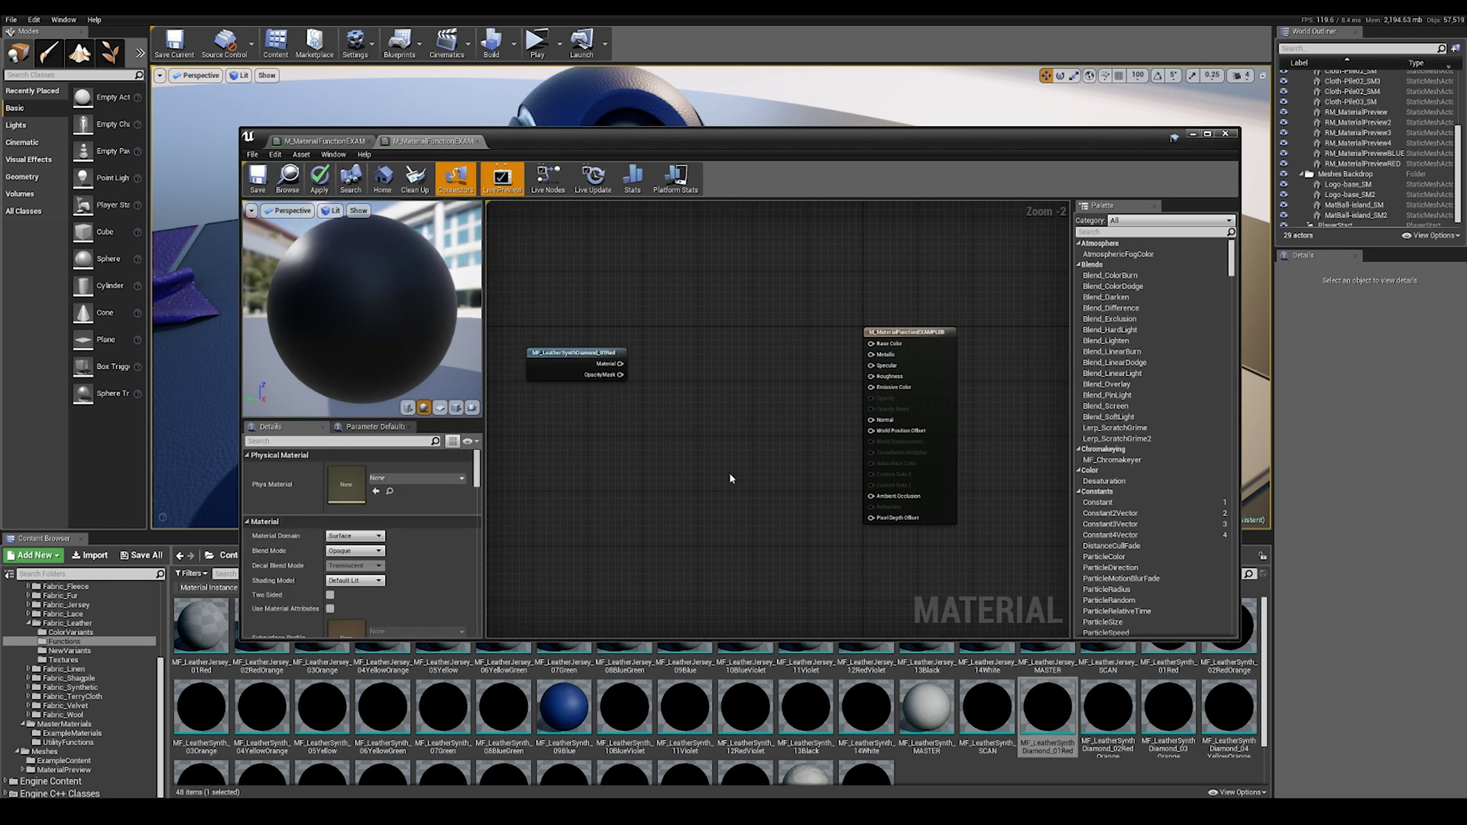
left_click(330, 608)
right_click_drag(770, 385, 721, 410)
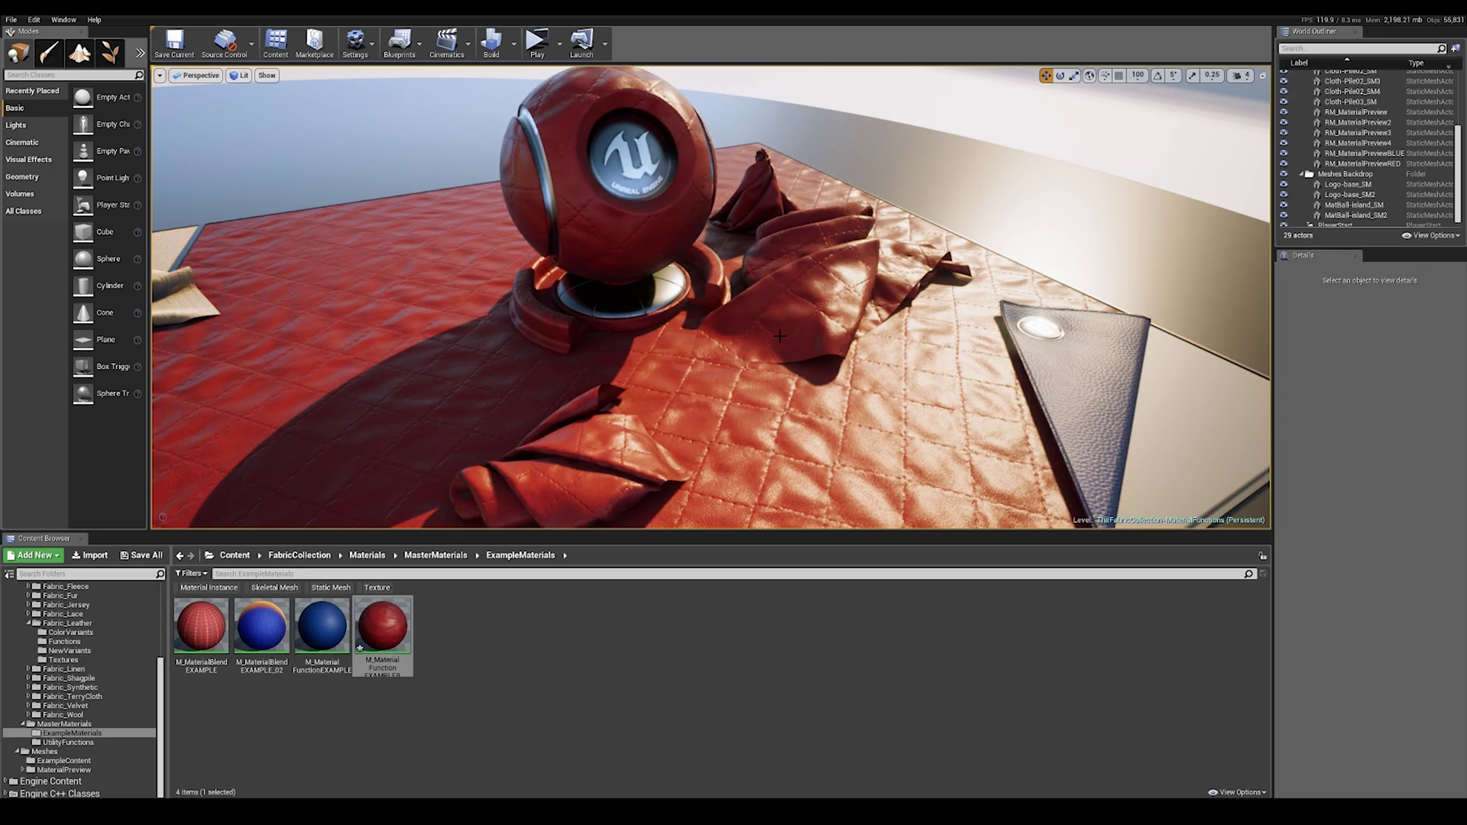
key("w")
right_click_drag(780, 336, 688, 306)
key("s")
key("d")
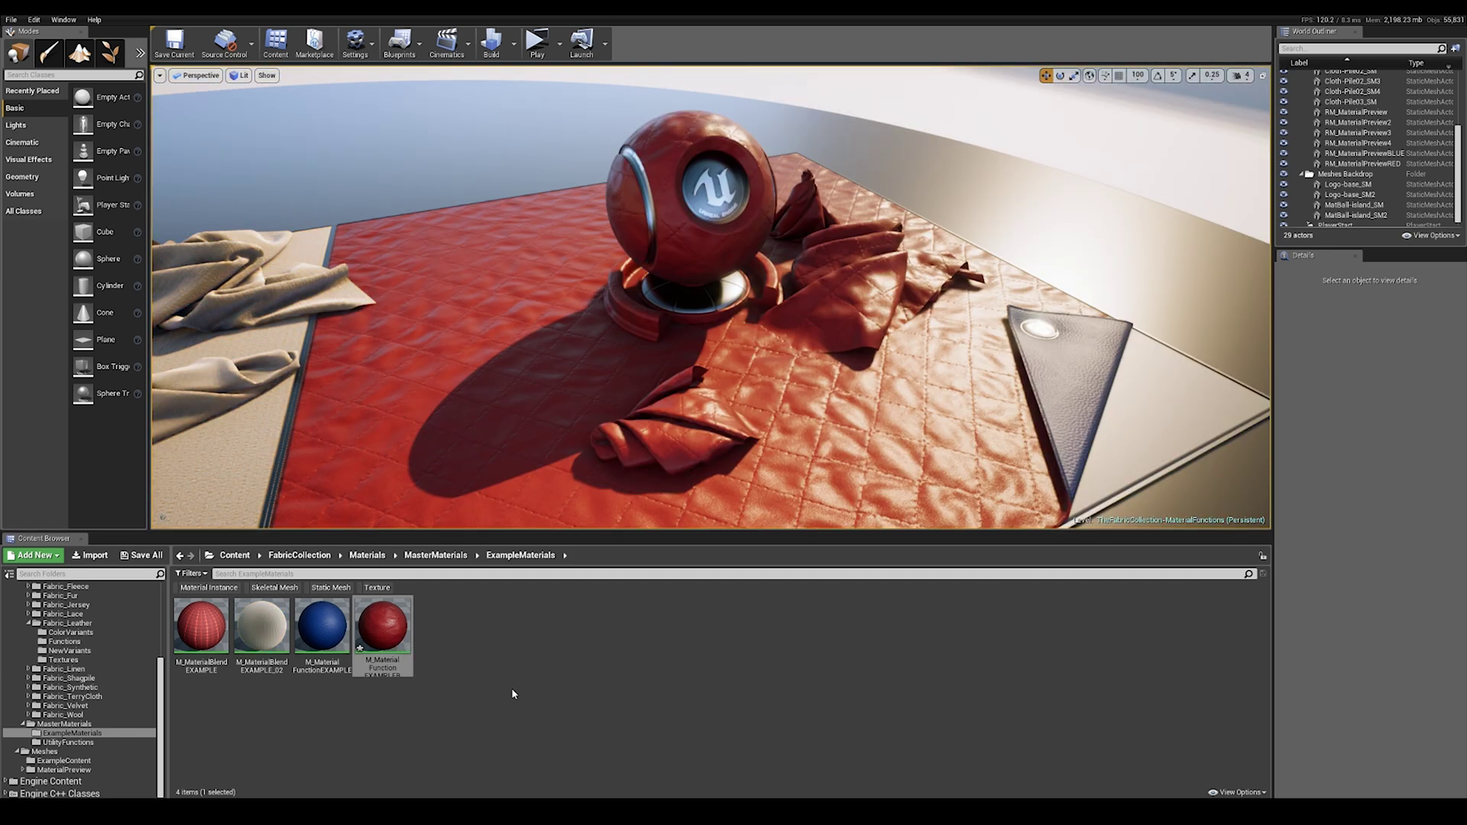
Locate the MF_LeatherSynthDiamond_01Red function used by the material and copy it into the NewVariants folder as MF_LeatherSynthDiamond_VarA
double_click(382, 629)
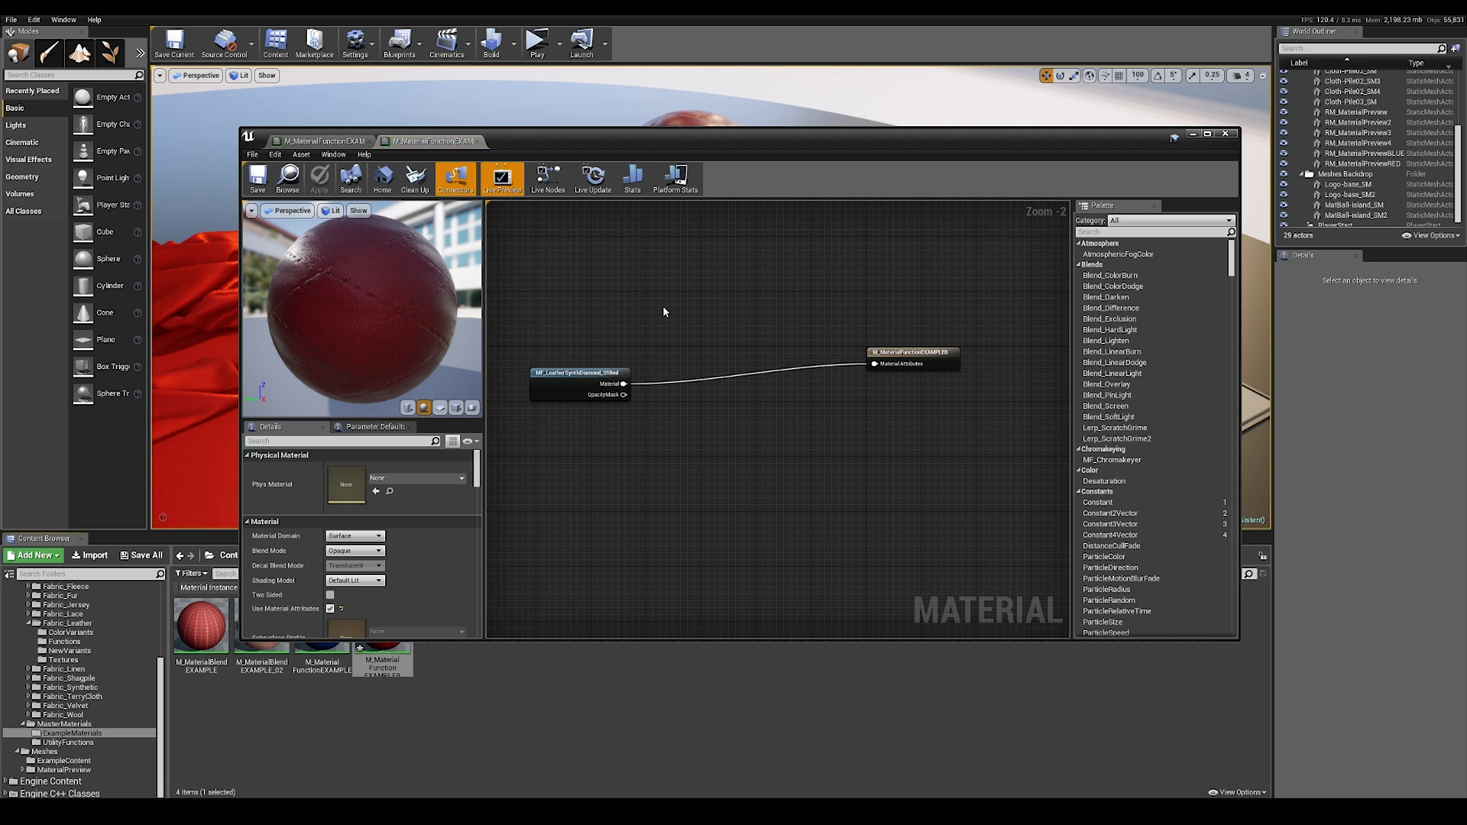
left_click(558, 388)
left_click(389, 491)
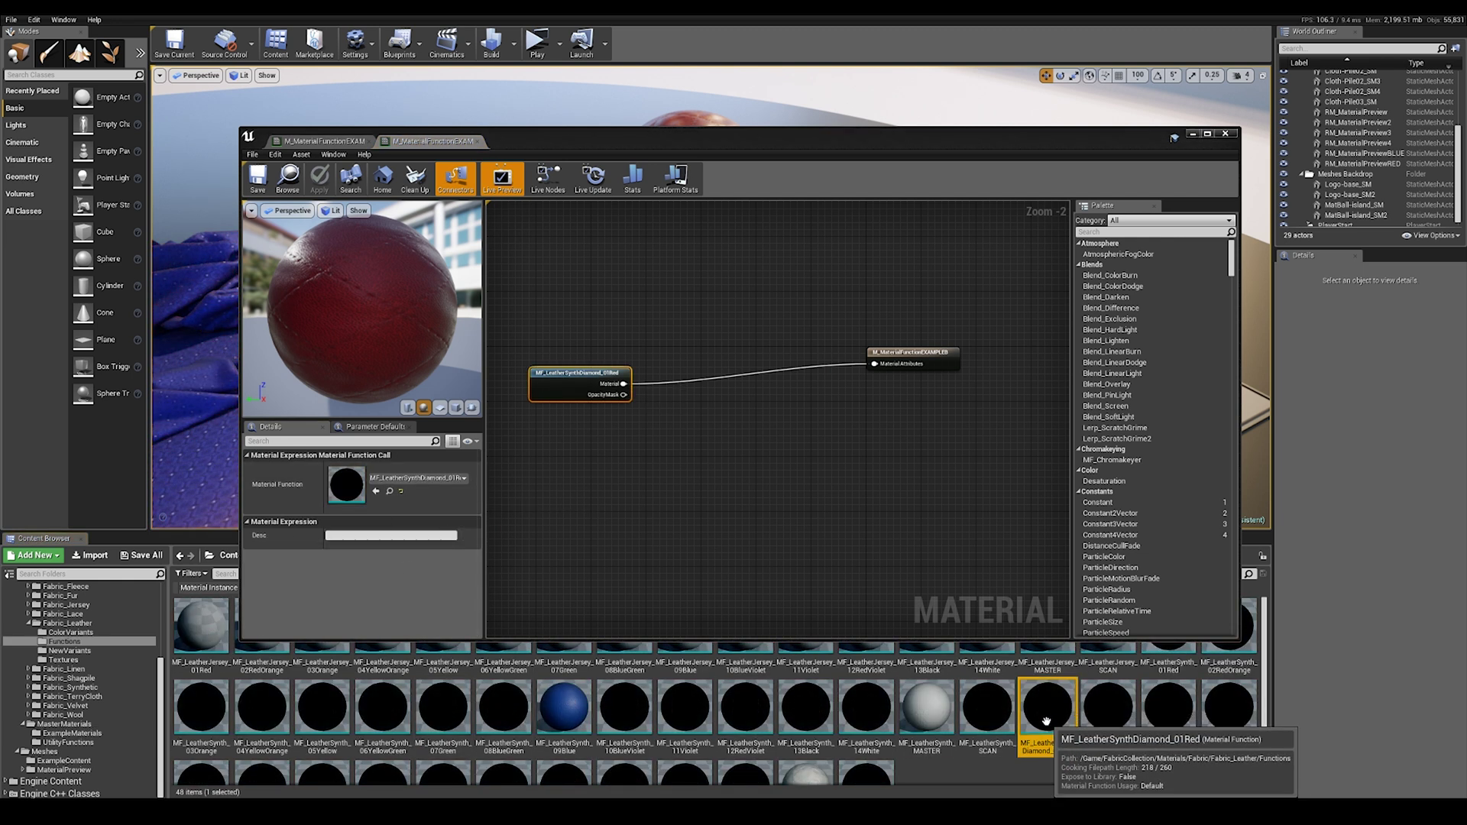
left_click_drag(1046, 720, 77, 647)
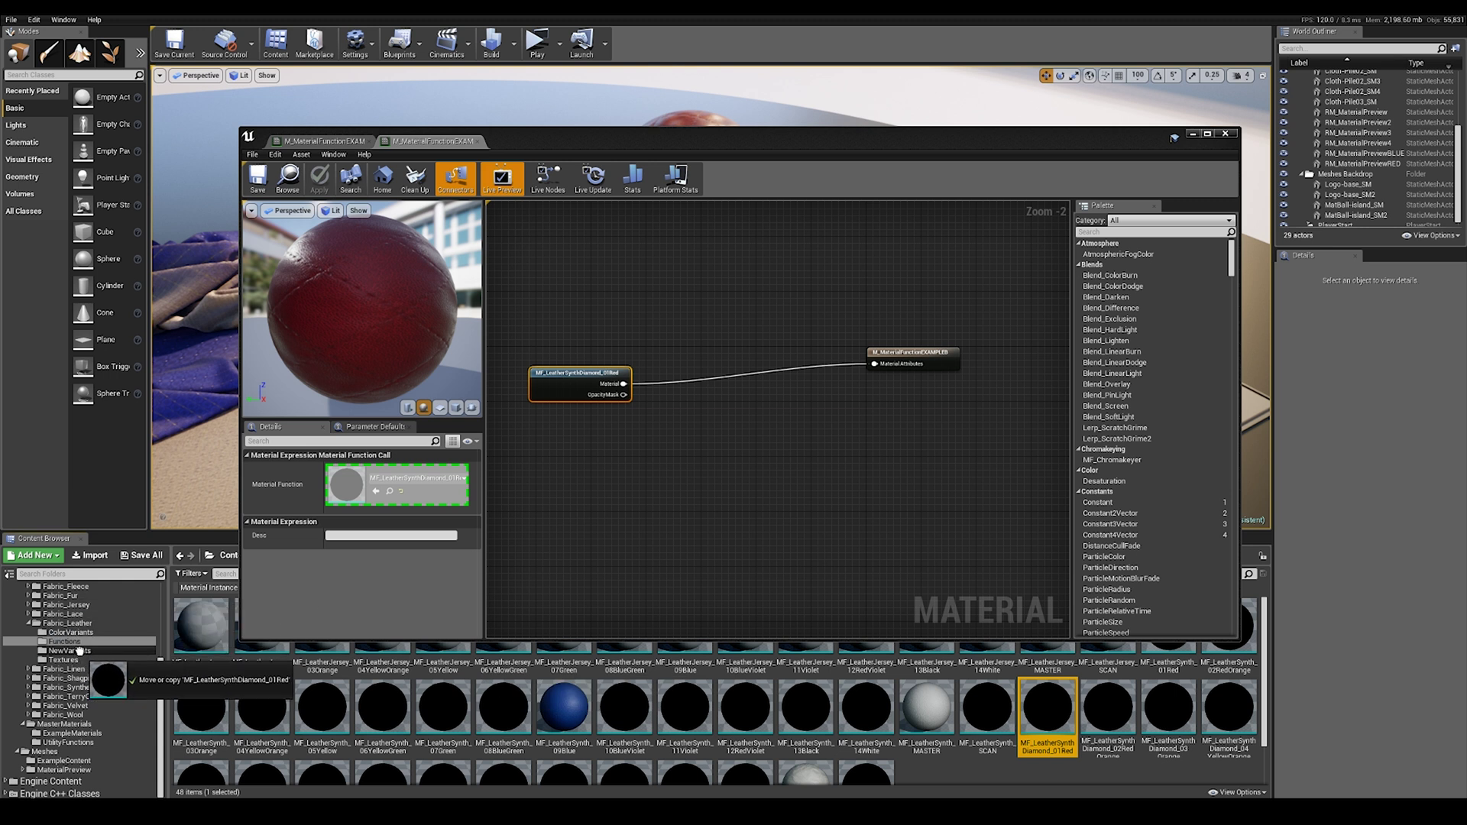
left_click_drag(80, 651, 79, 651)
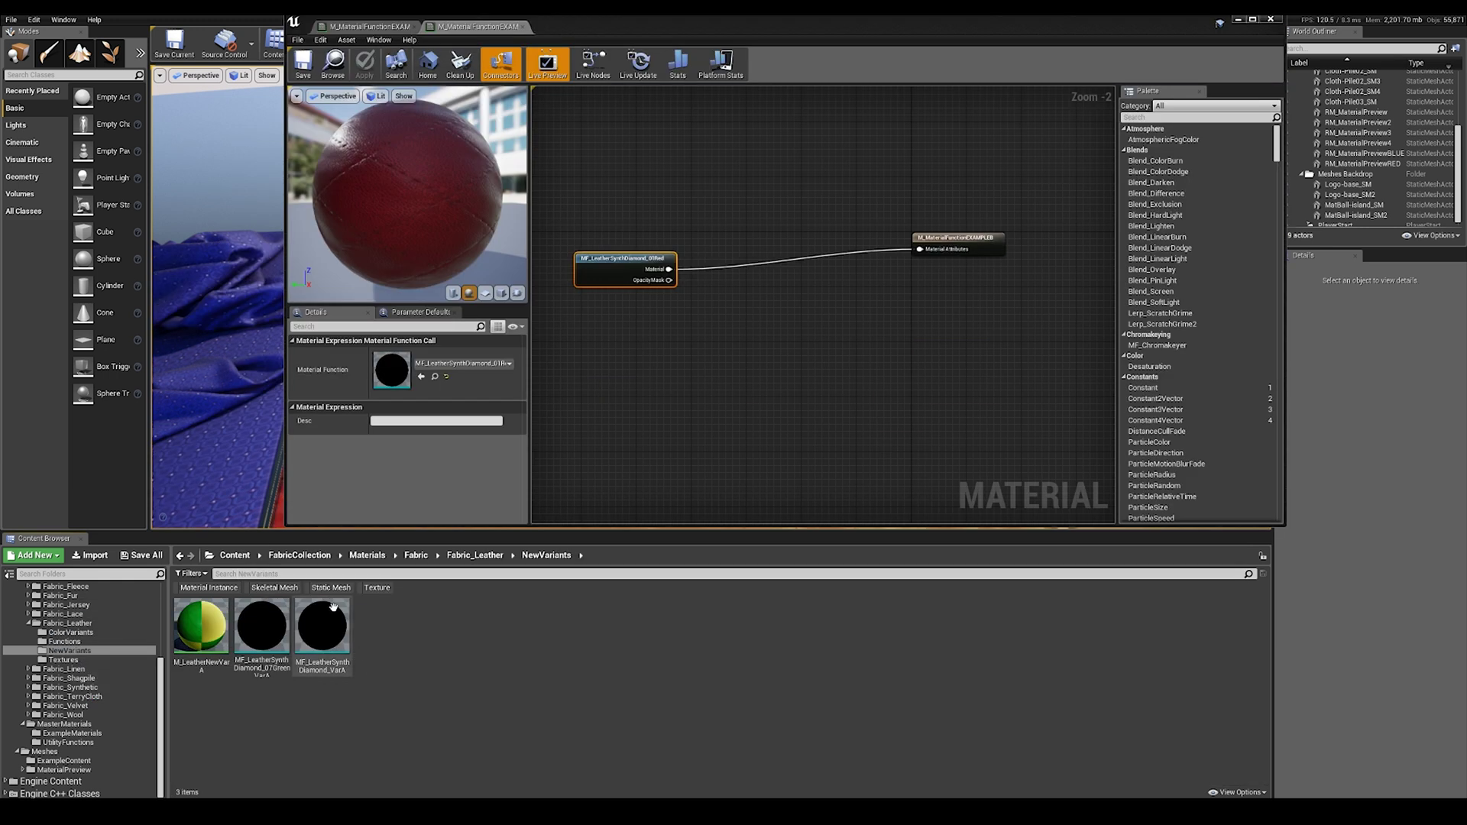
Replace the MF_LeatherSynthDiamond_01Red node with MF_LeatherSynthDiamond_VarA, wiring its Material output into the Material Attributes input
left_click_drag(322, 625, 643, 350)
left_click_drag(614, 257, 559, 243)
right_click_drag(743, 304, 814, 311)
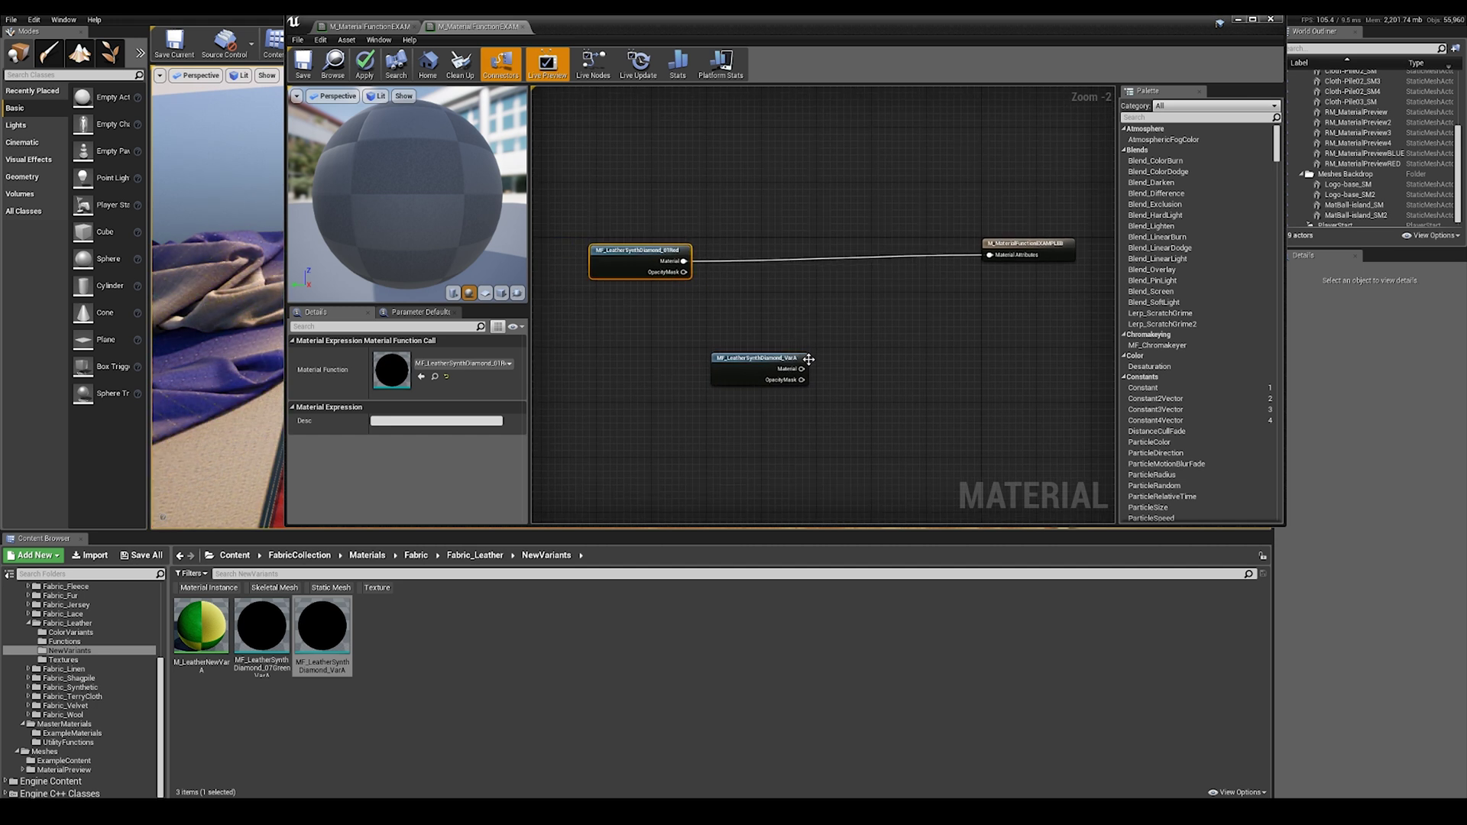
left_click_drag(802, 369, 989, 255)
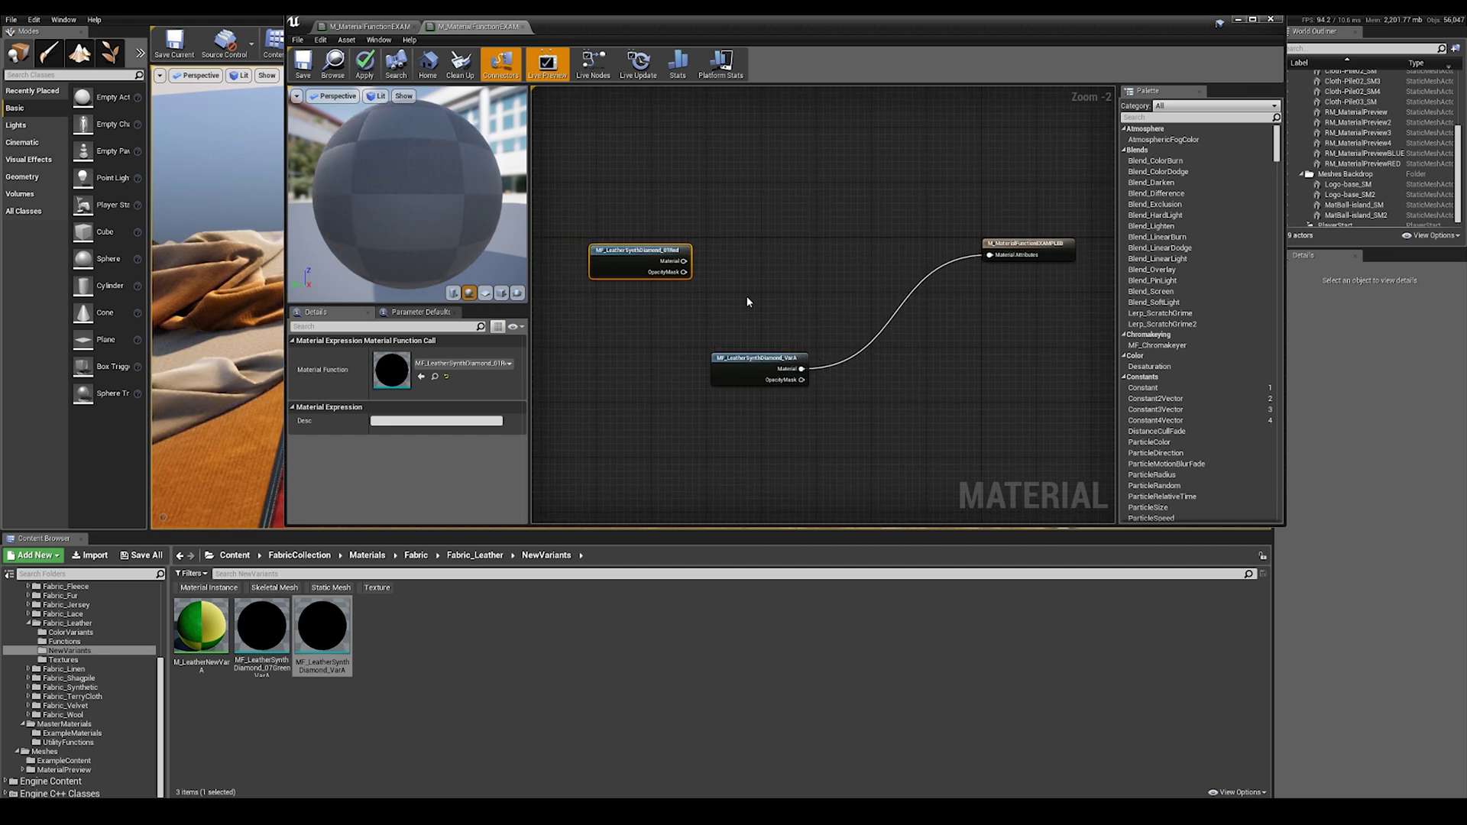
left_click(620, 255)
key("Delete")
right_click_drag(739, 371, 670, 337)
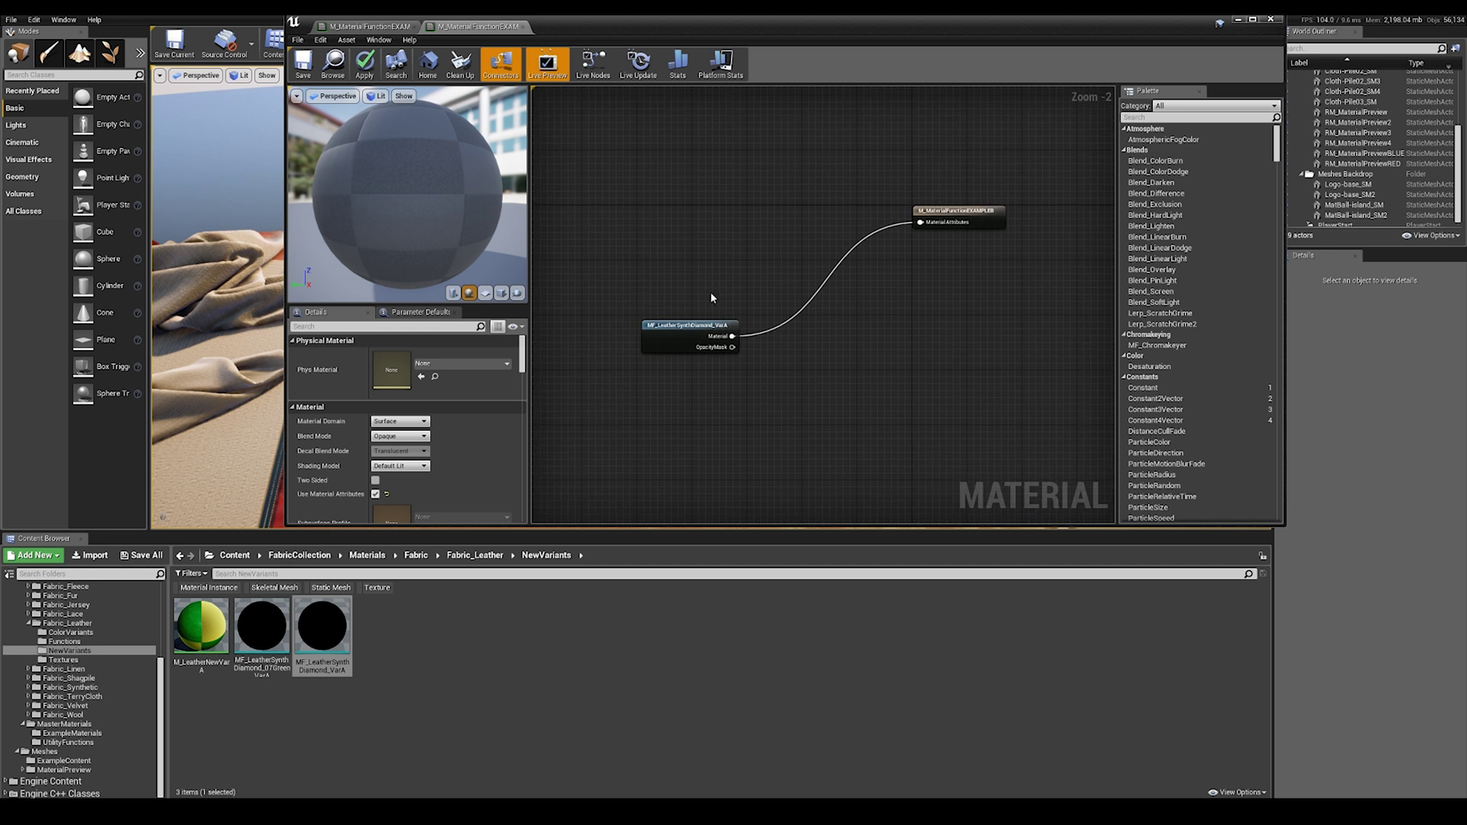
Open the MF_LeatherSynthDiamond_VarA function and connect its UVTile parameter to the MASTER node's UVTile input
double_click(670, 337)
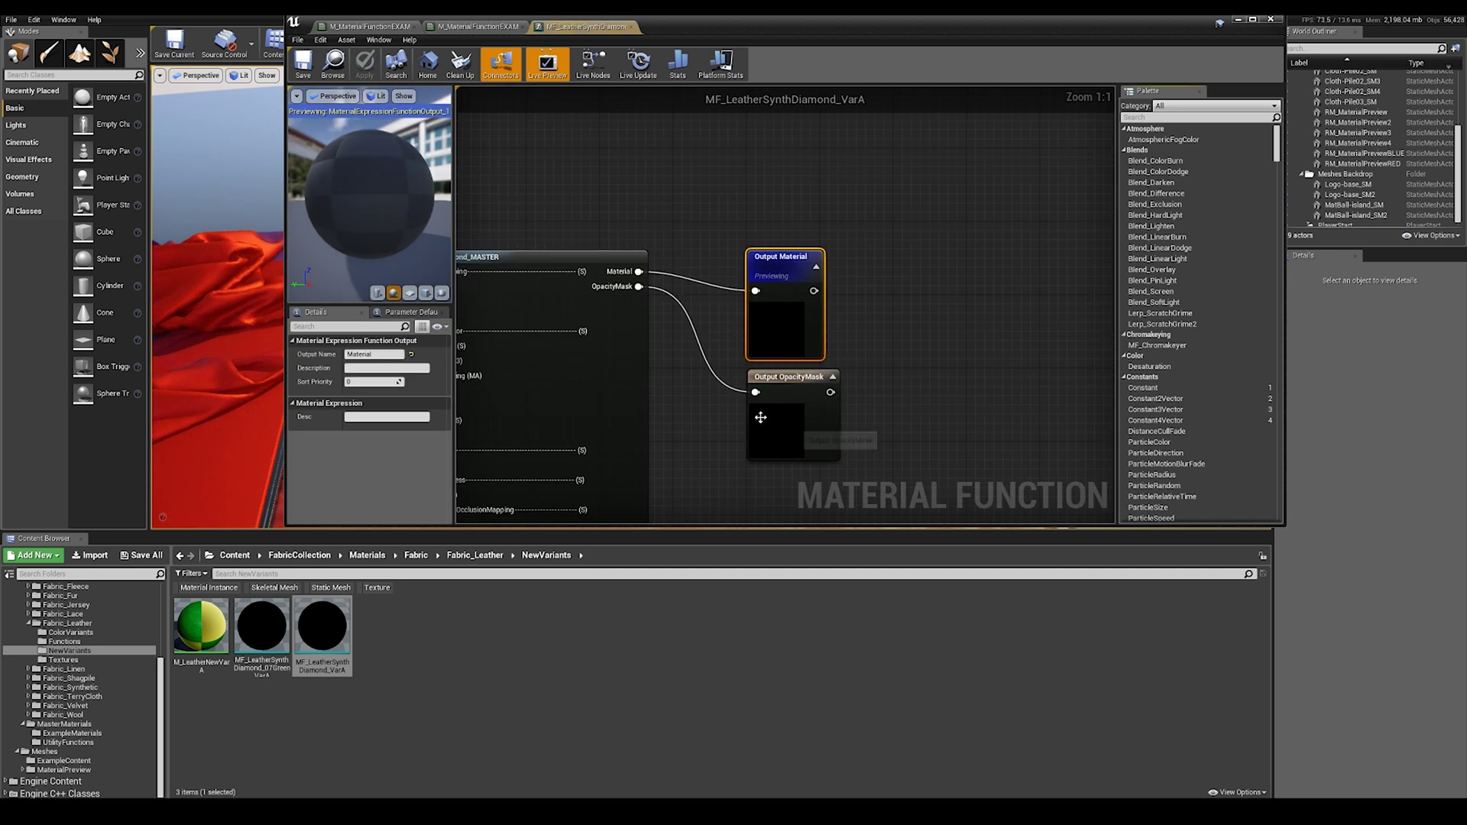
scroll(855, 240, "down", 3)
right_click_drag(720, 231, 891, 306)
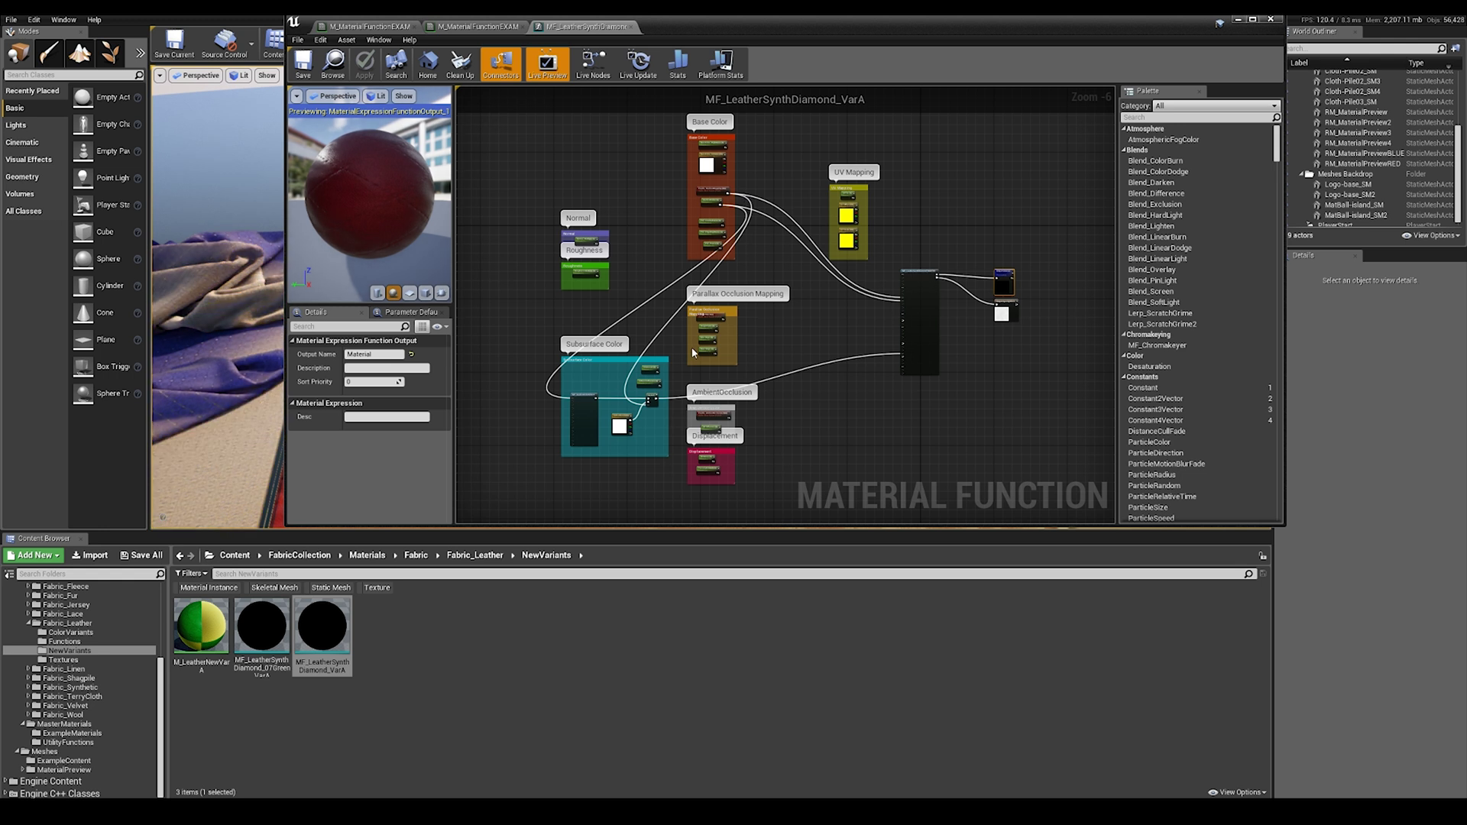
right_click_drag(869, 239, 756, 228)
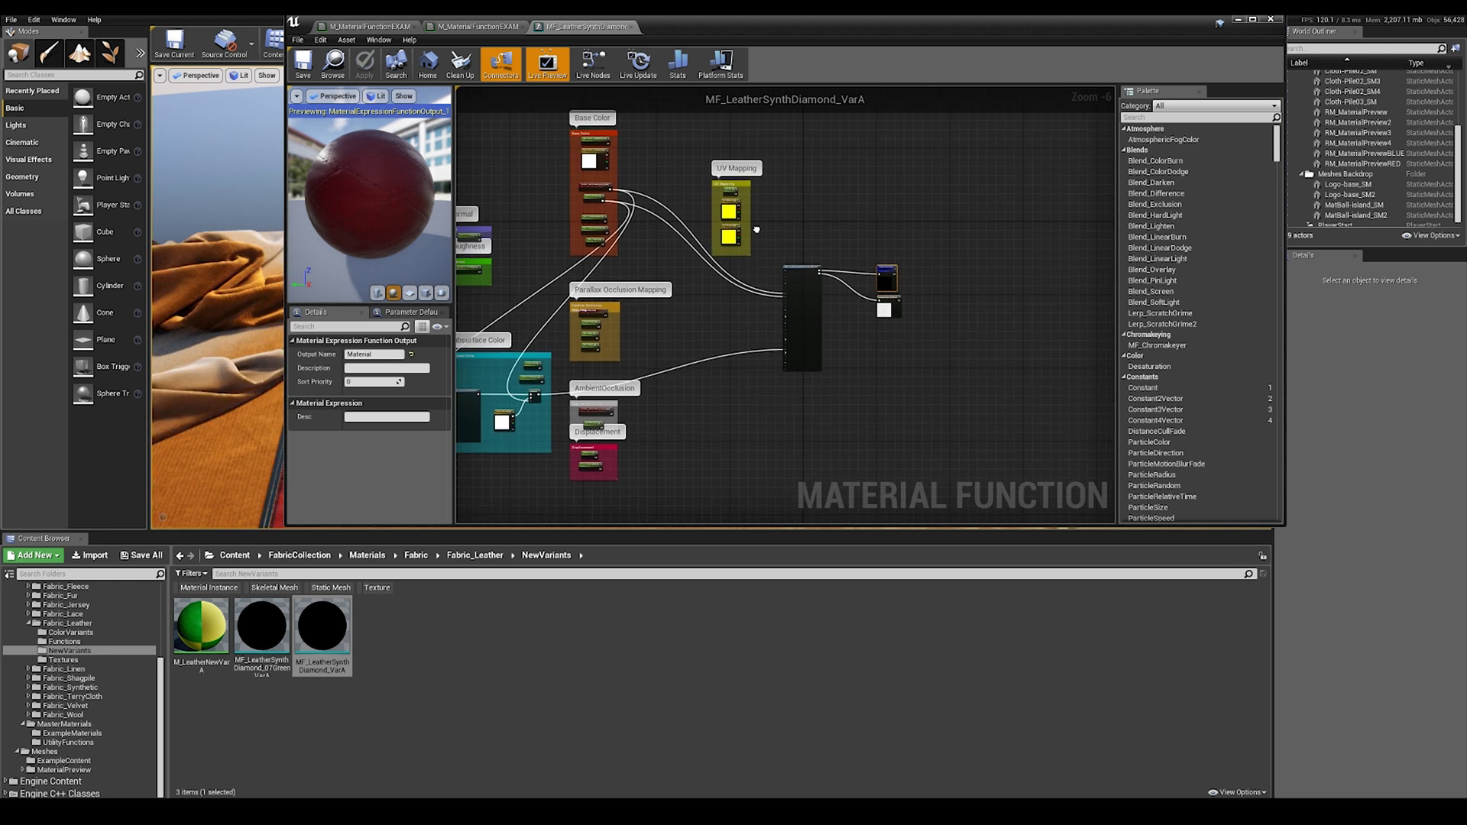
scroll(759, 227, "up", 3)
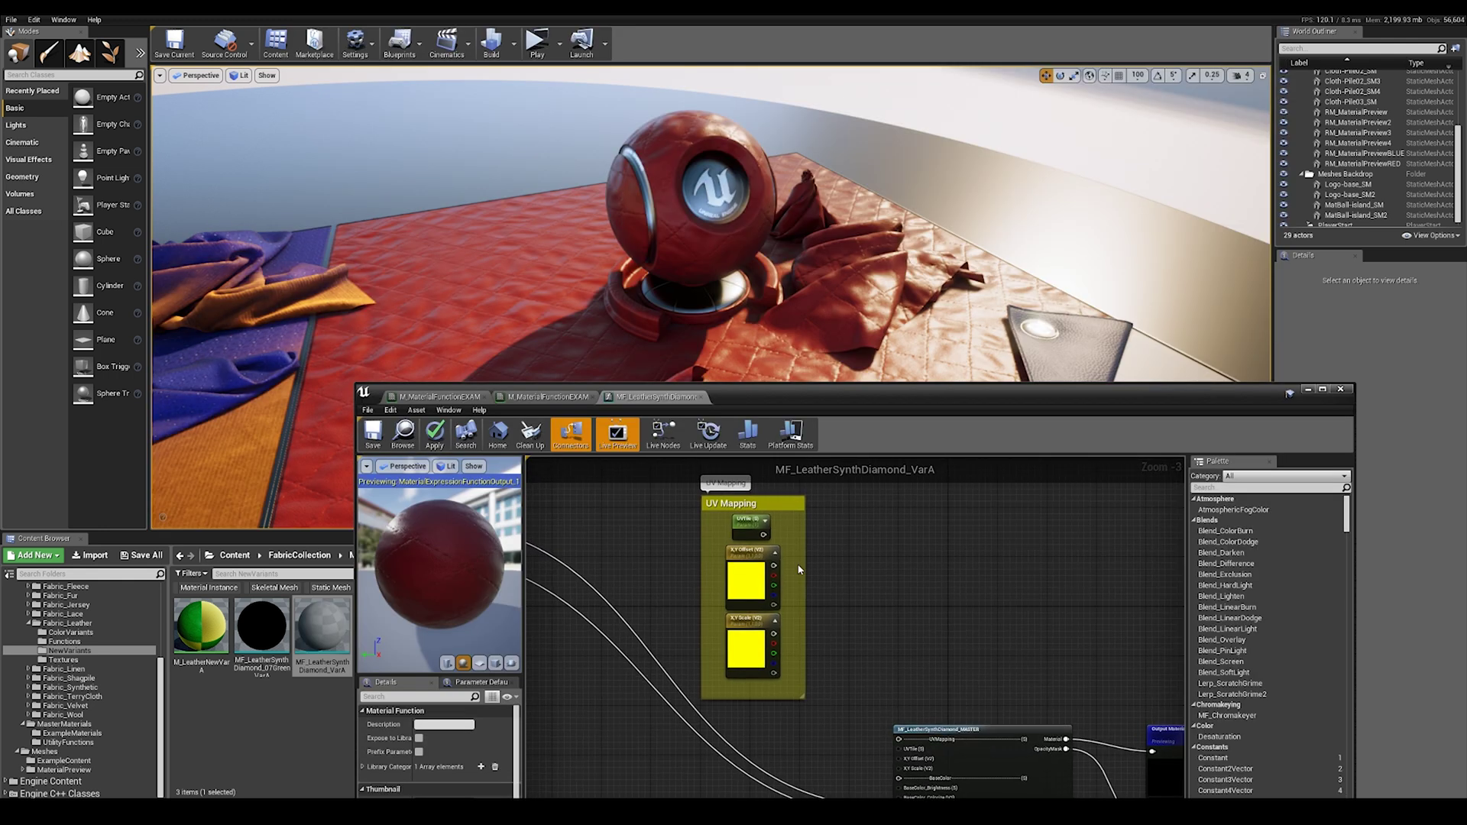
right_click_drag(874, 615, 864, 586)
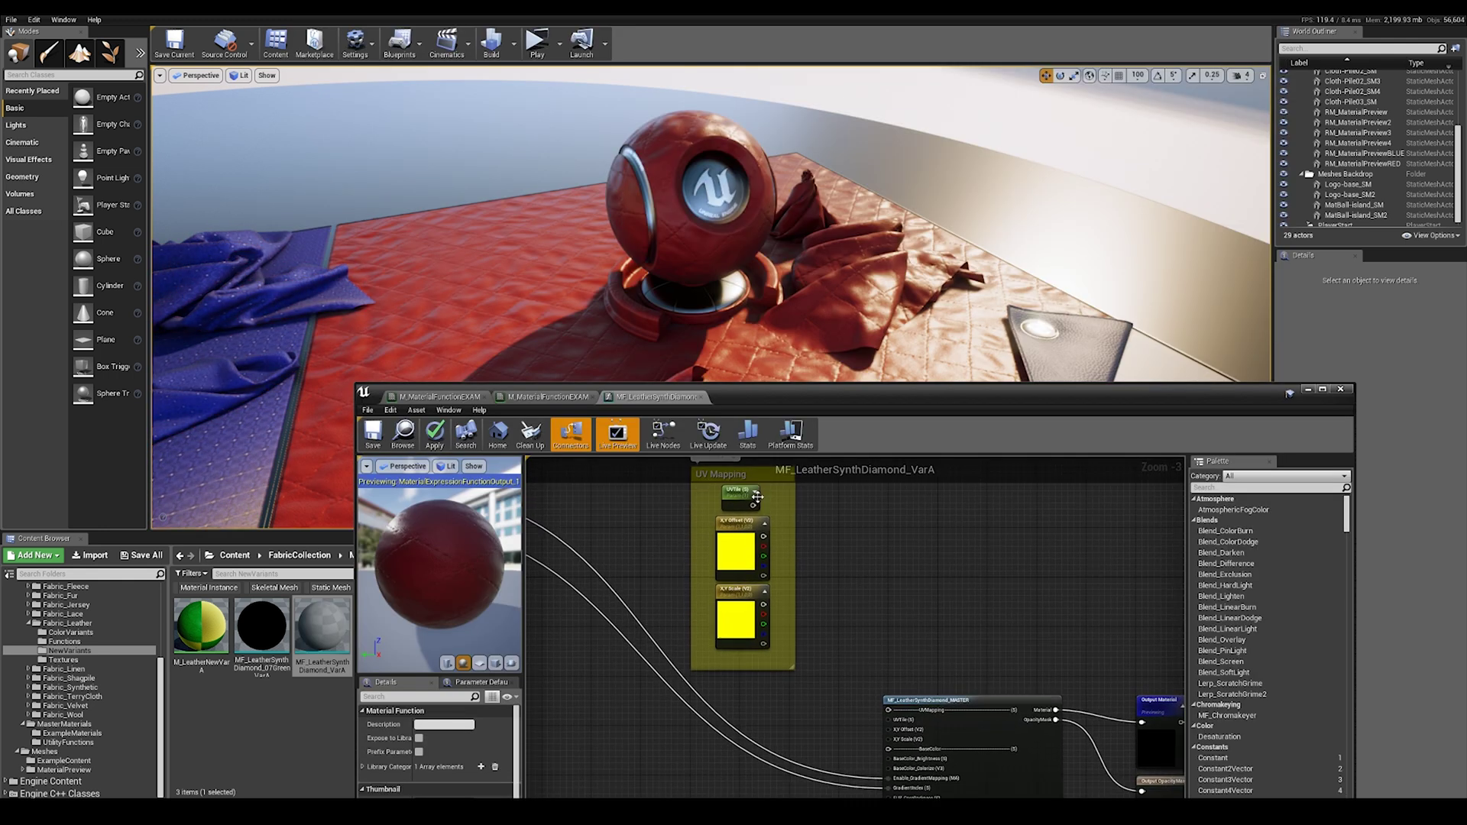
left_click_drag(754, 505, 851, 651)
left_click_drag(889, 726, 889, 719)
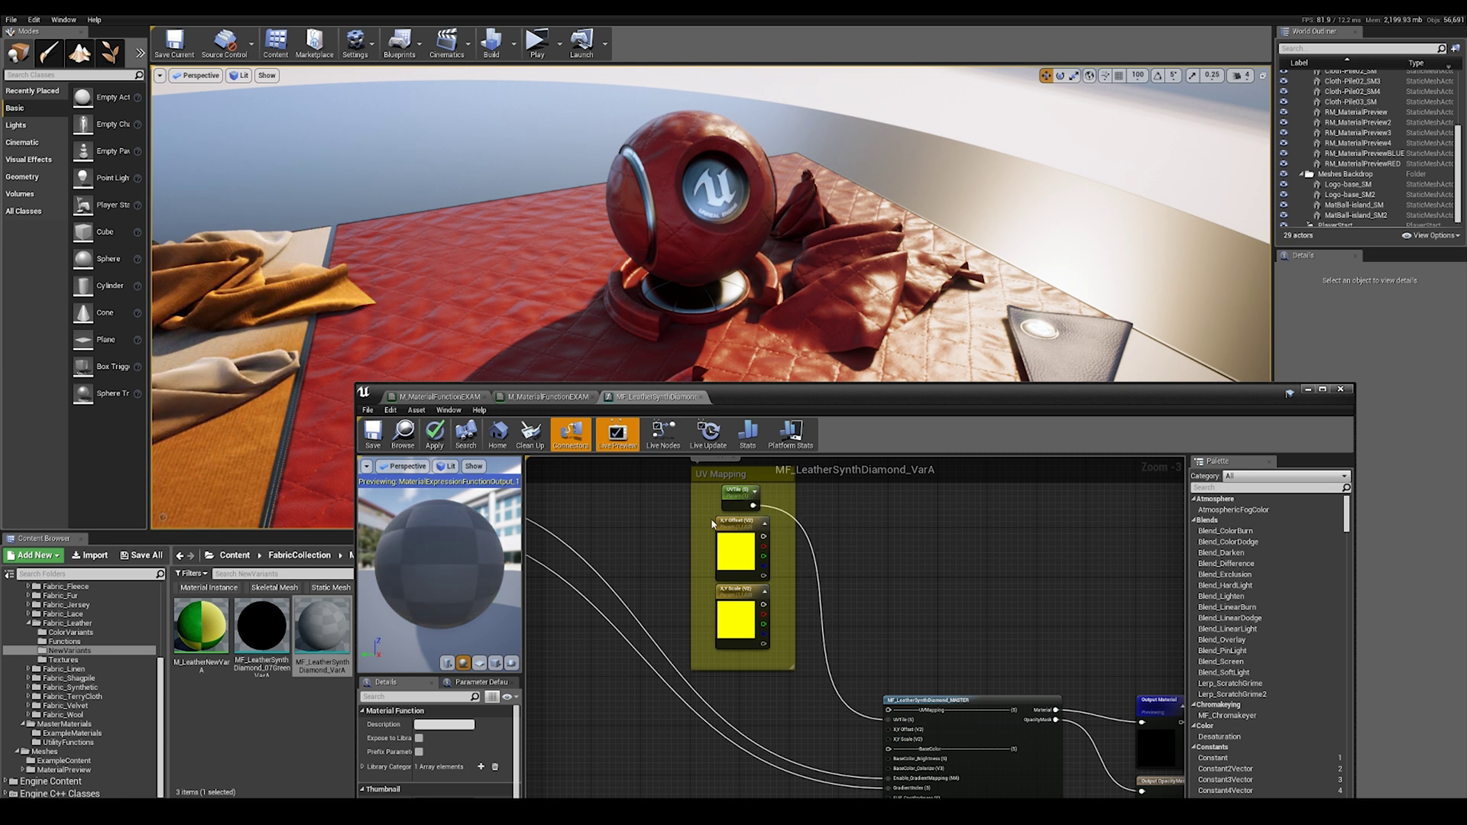
Set the UVTile parameter's default value to 3 and inspect the quilted leather up close in the viewport
left_click(738, 491)
left_click(441, 788)
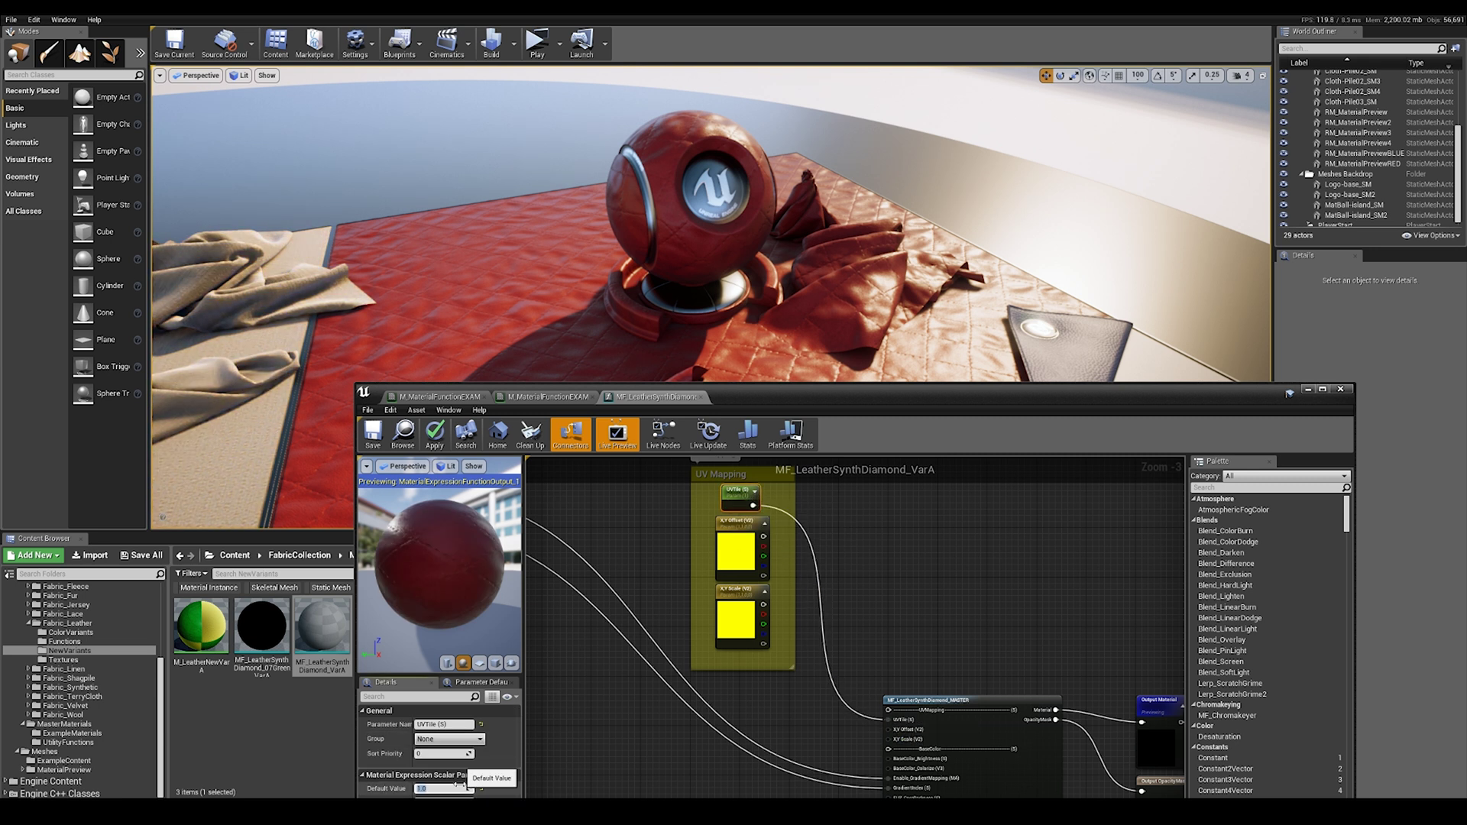
type("3")
key("Return")
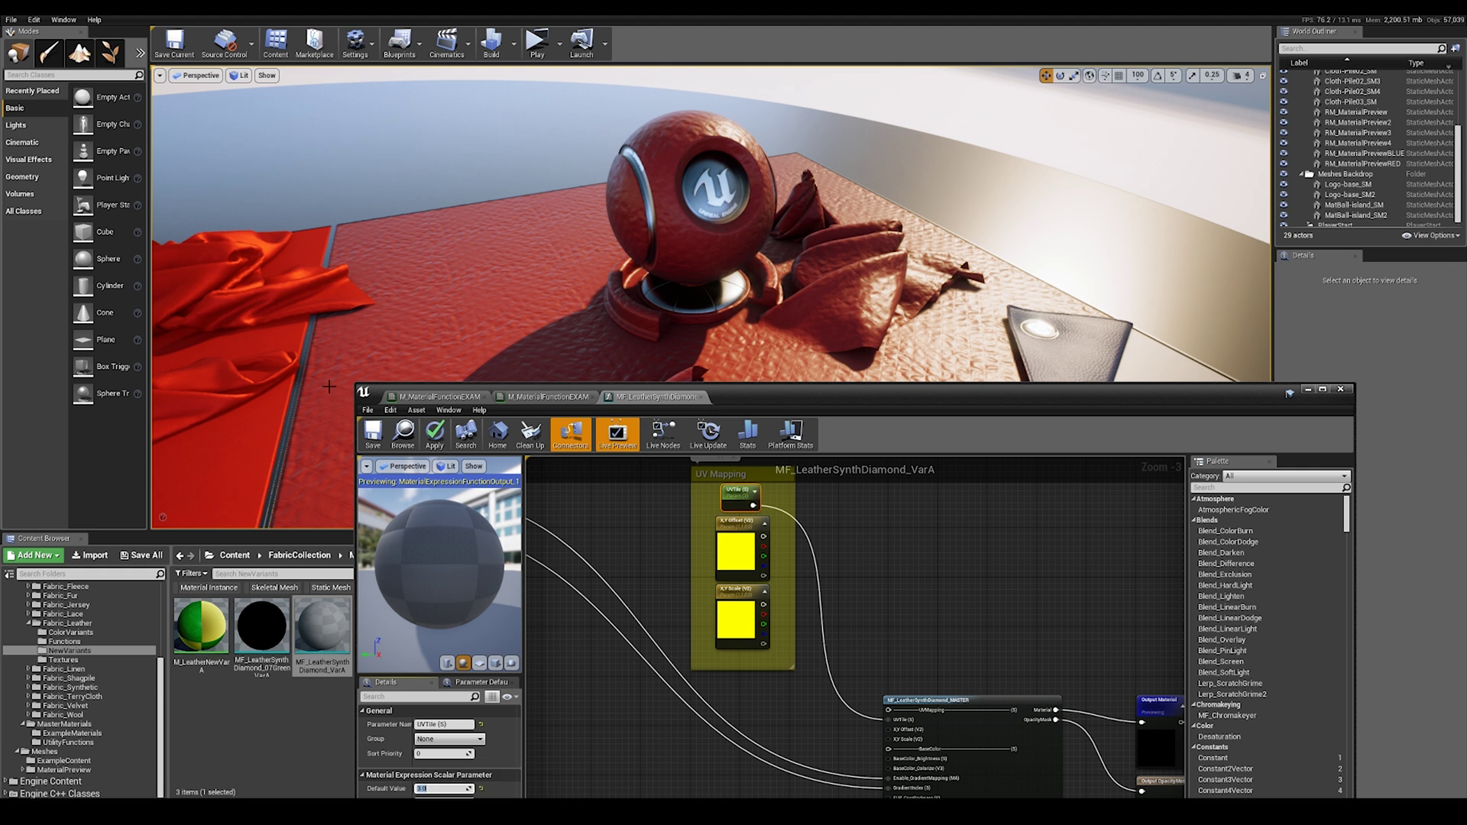
key("w")
right_click_drag(338, 418, 521, 382)
Connect the RoughnessMultiply parameter in the Roughness group to the MASTER node's matching roughness input
left_click(558, 701)
scroll(557, 702, "down", 4)
right_click_drag(558, 701, 821, 582)
scroll(821, 582, "up", 2)
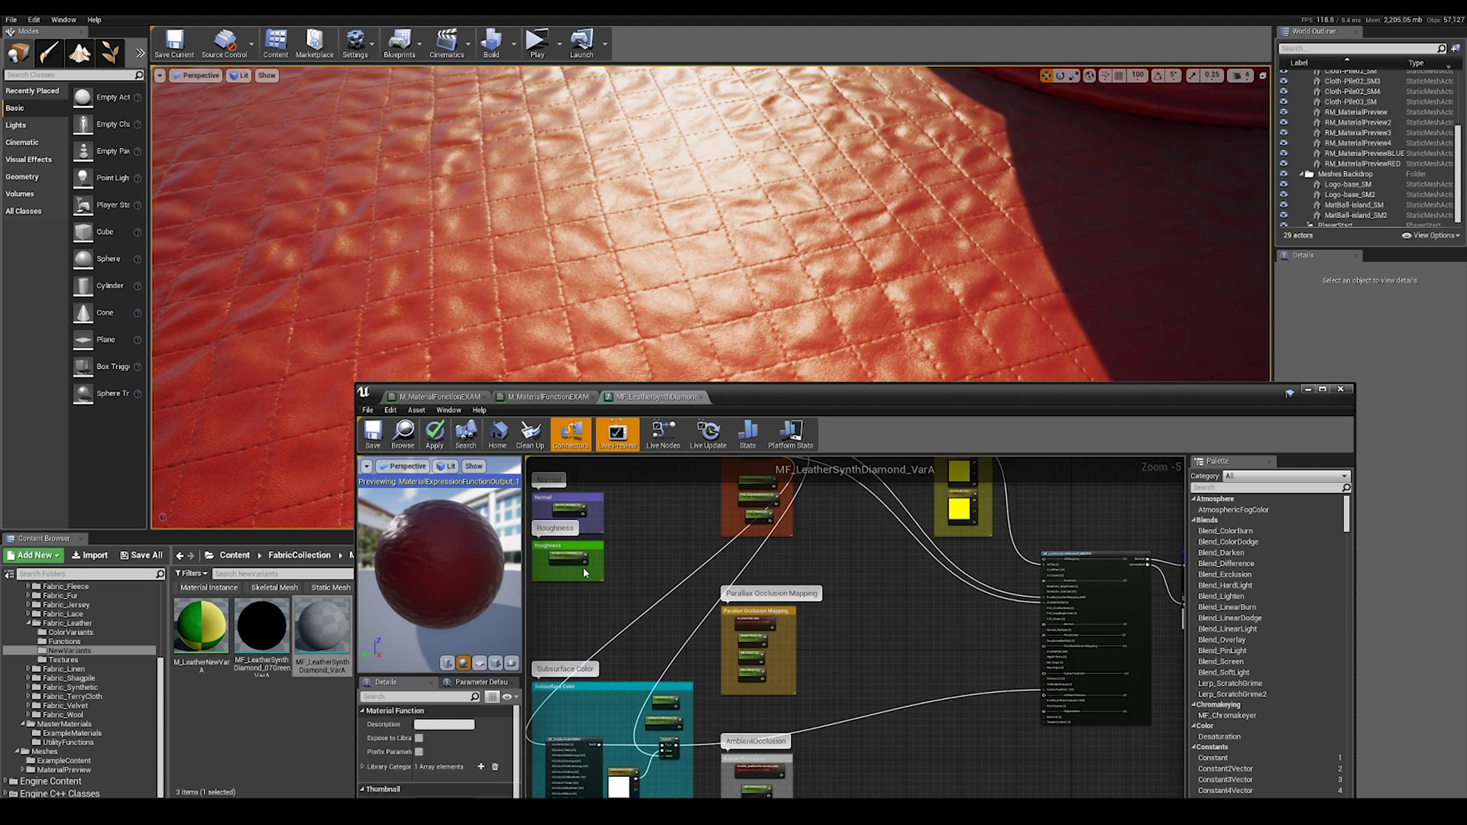
left_click_drag(583, 562, 696, 594)
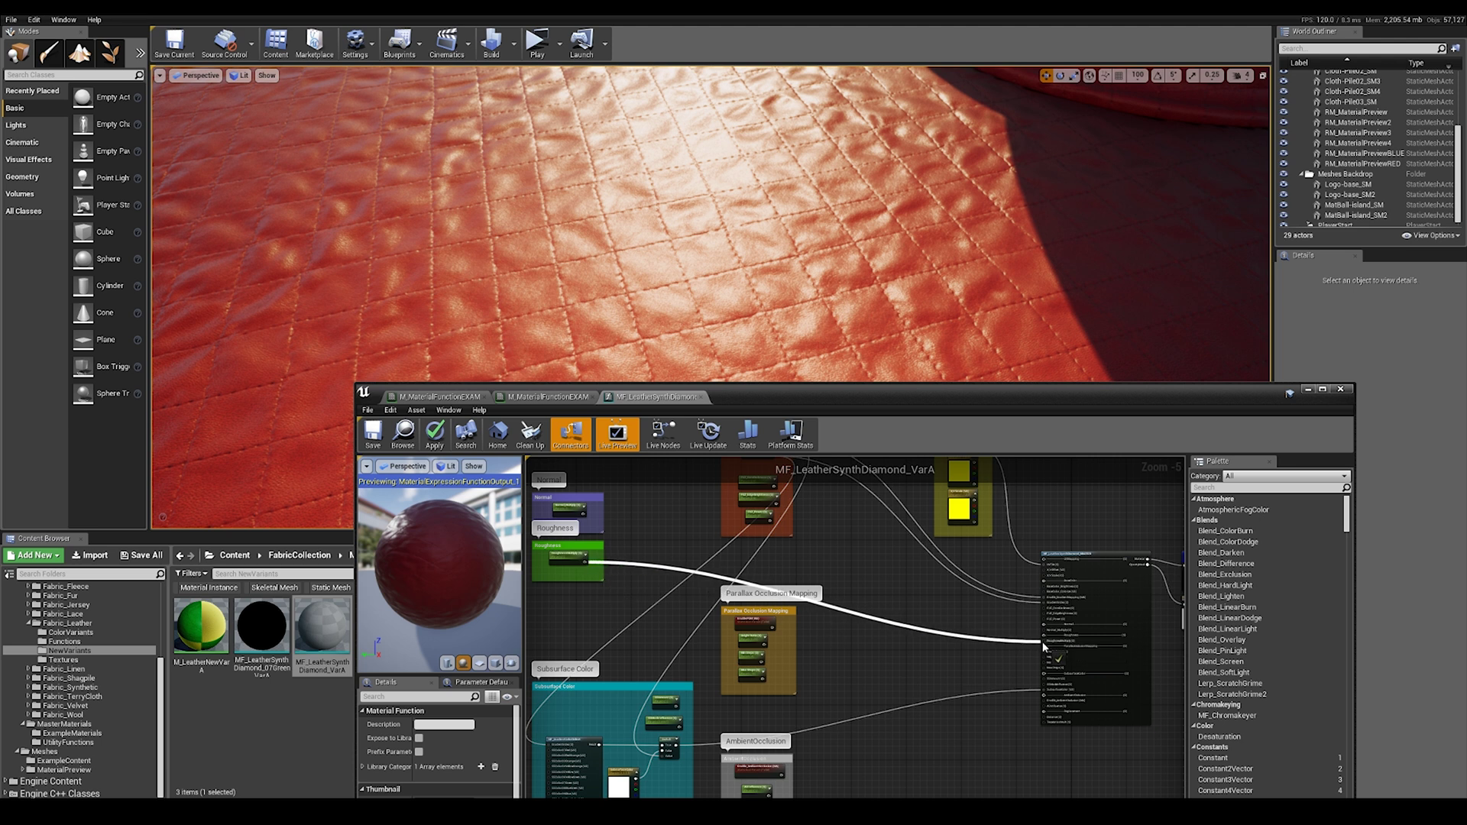
left_click_drag(1043, 644, 1043, 644)
Change the RoughnessMultiply parameter's default value and inspect the leather's sheen in the level viewport
left_click(560, 566)
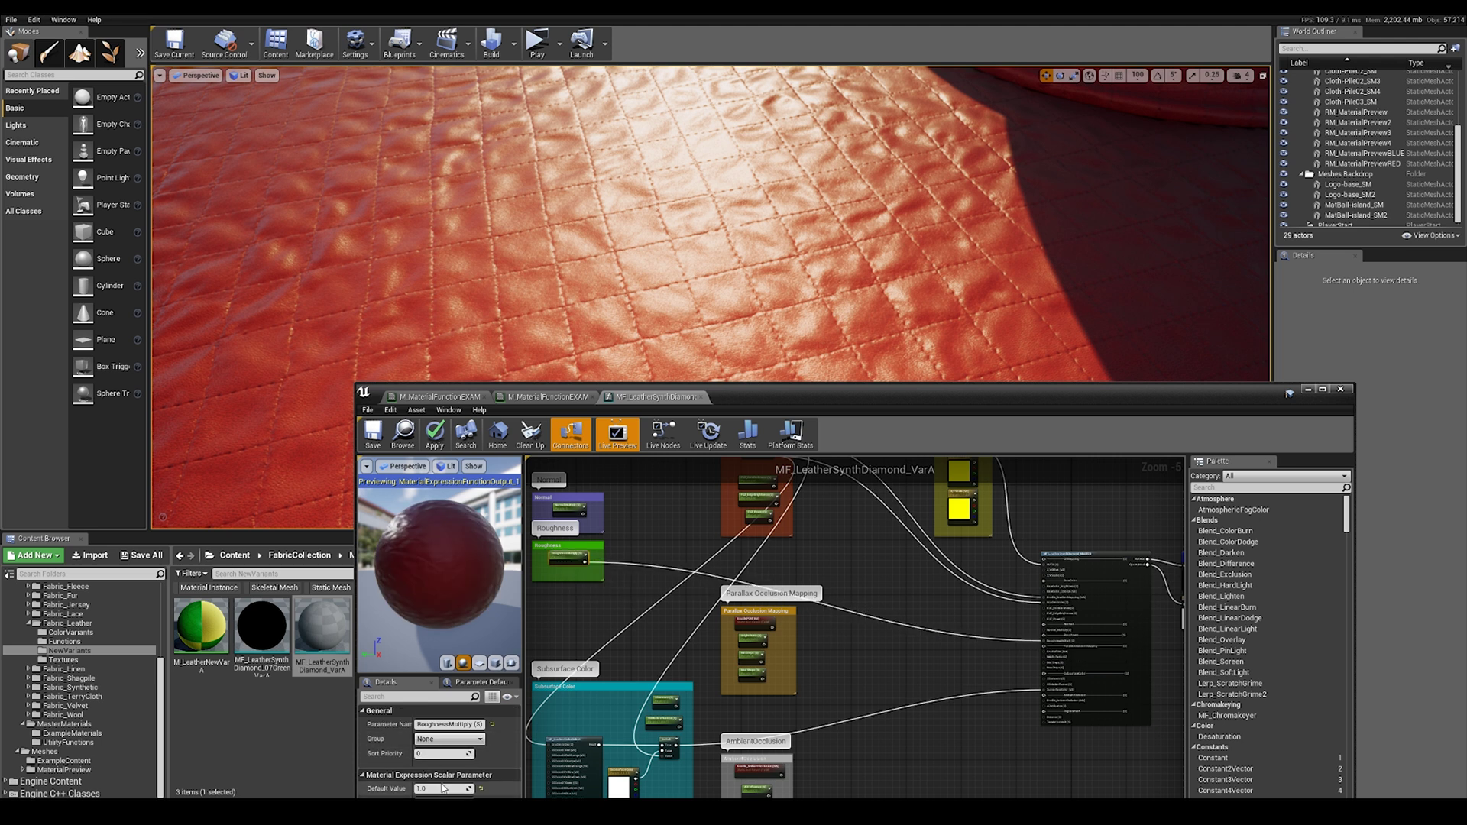
key("Return")
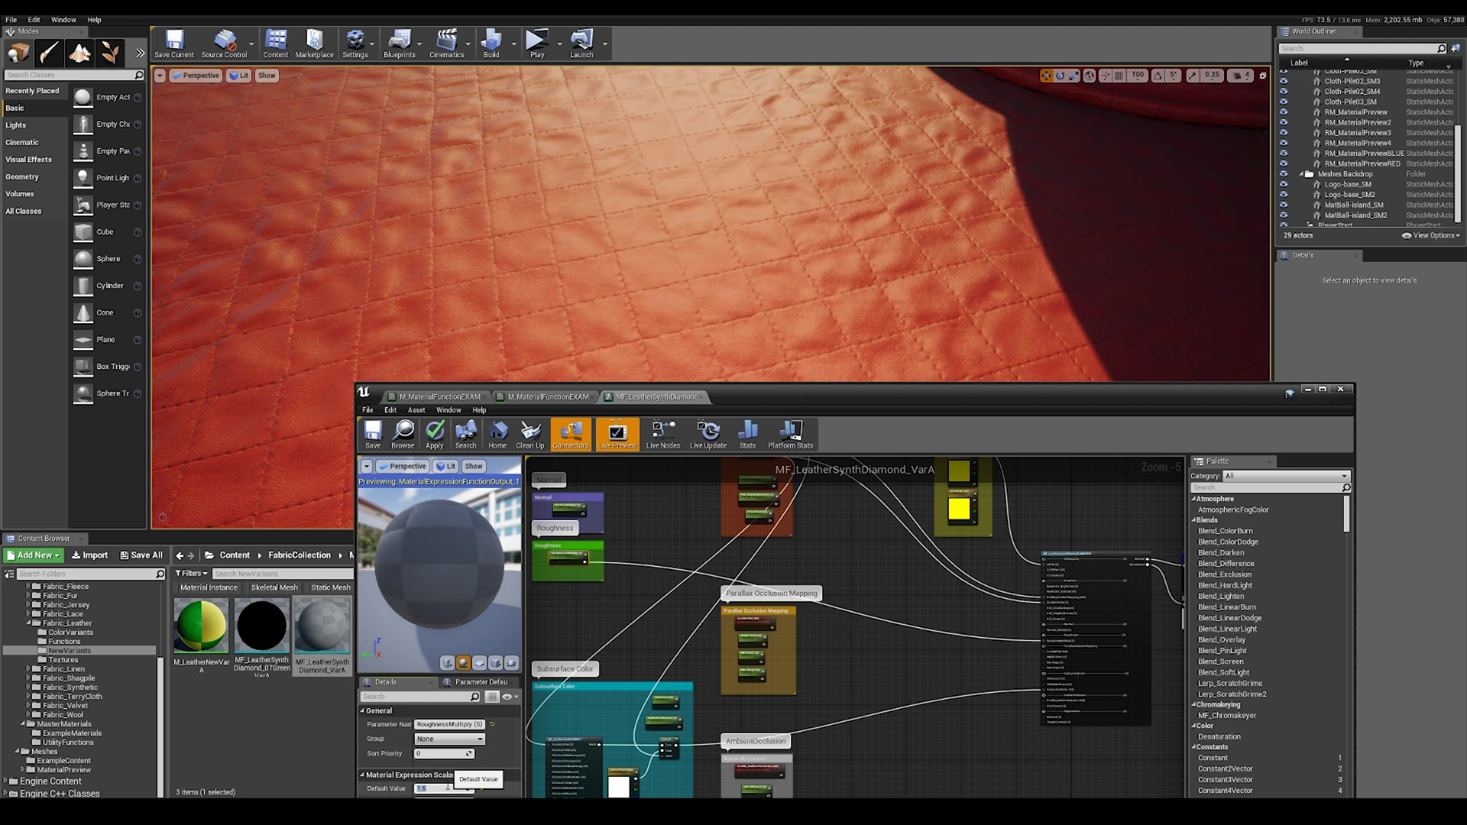
left_click(1306, 391)
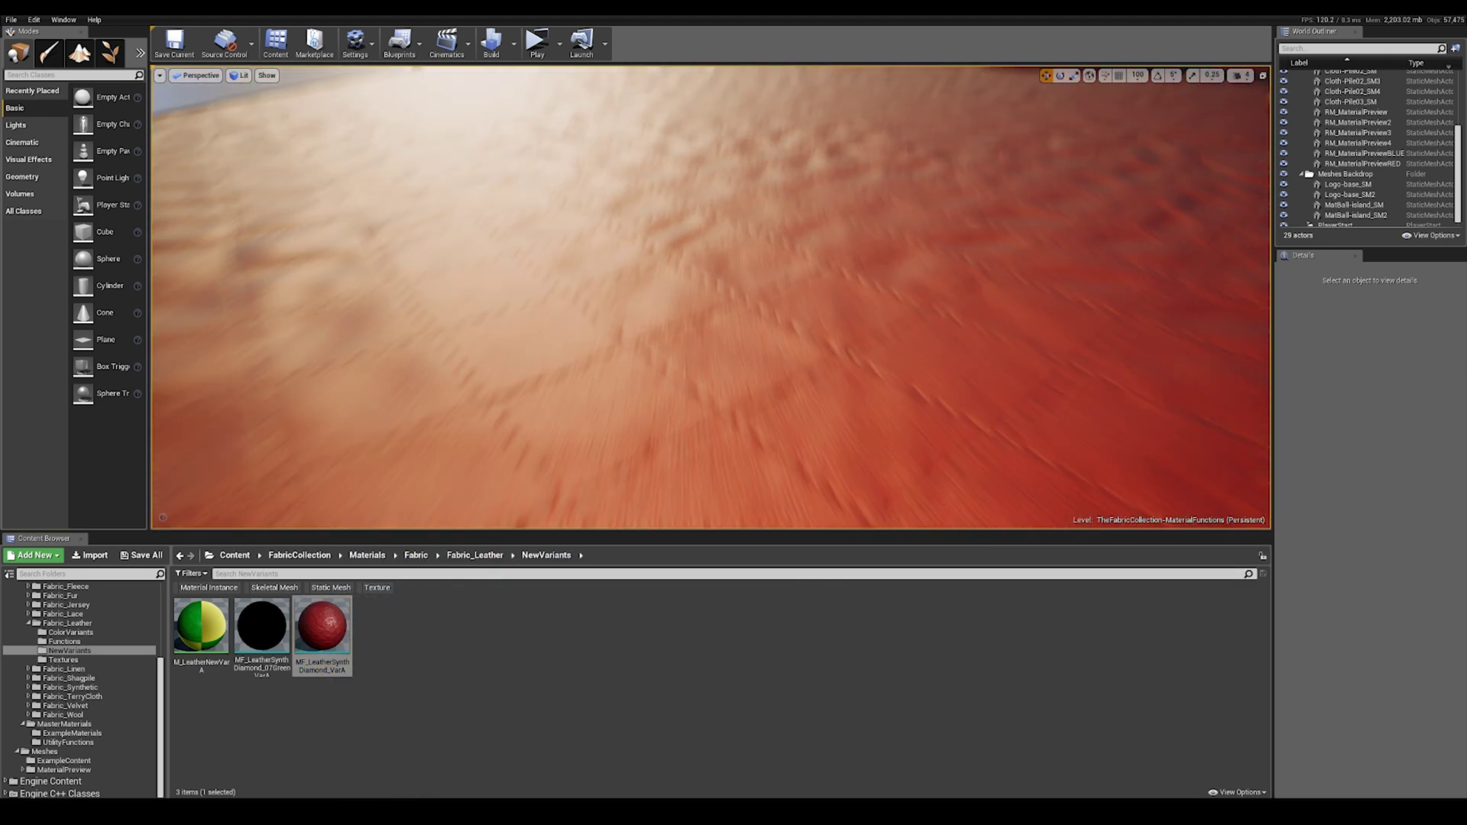
right_click_drag(710, 298, 786, 343)
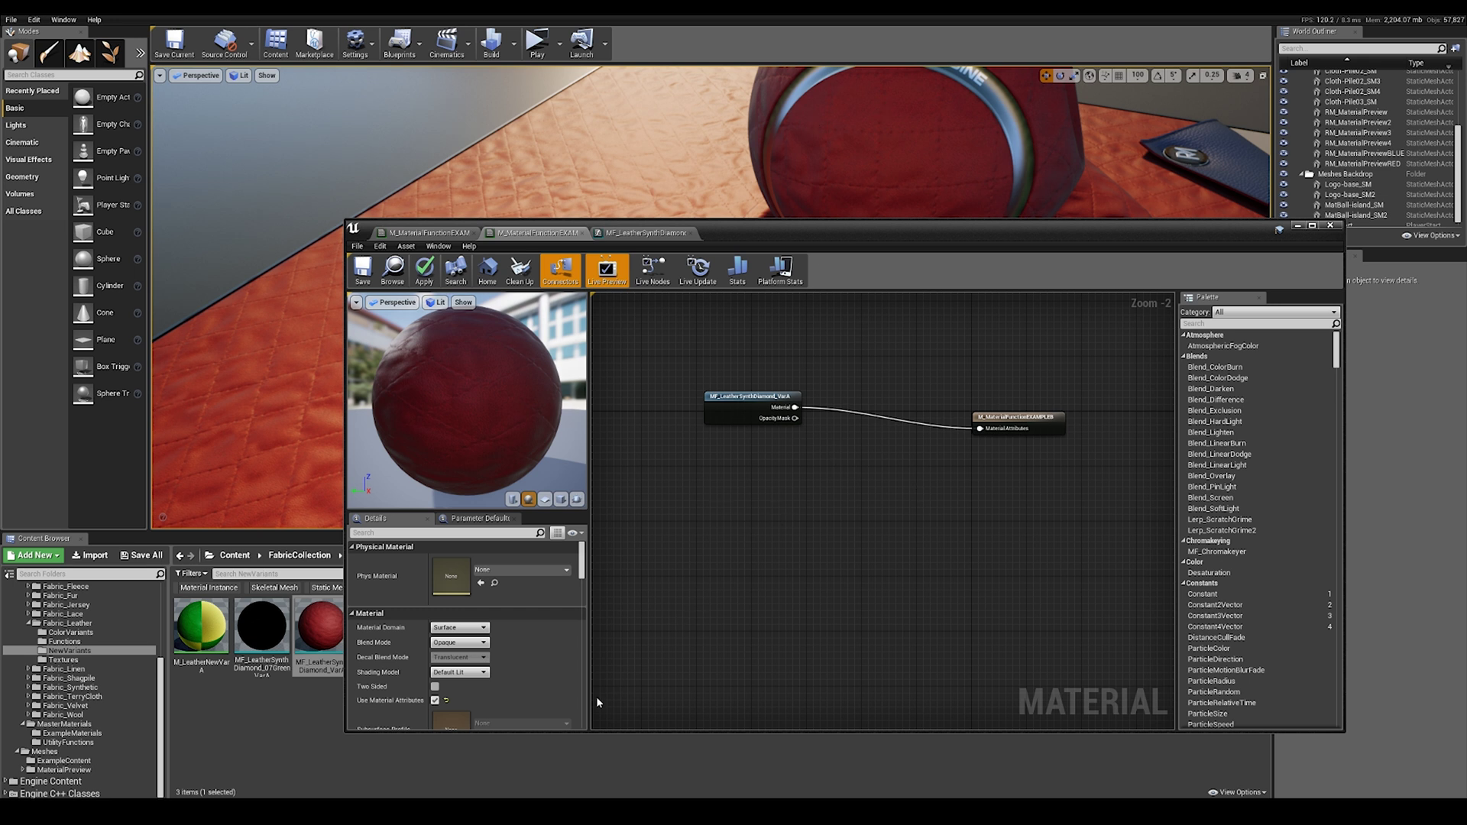
Set the Shading Model of M_MaterialFunctionEXAMPLEB to Subsurface and save the material
left_click(484, 672)
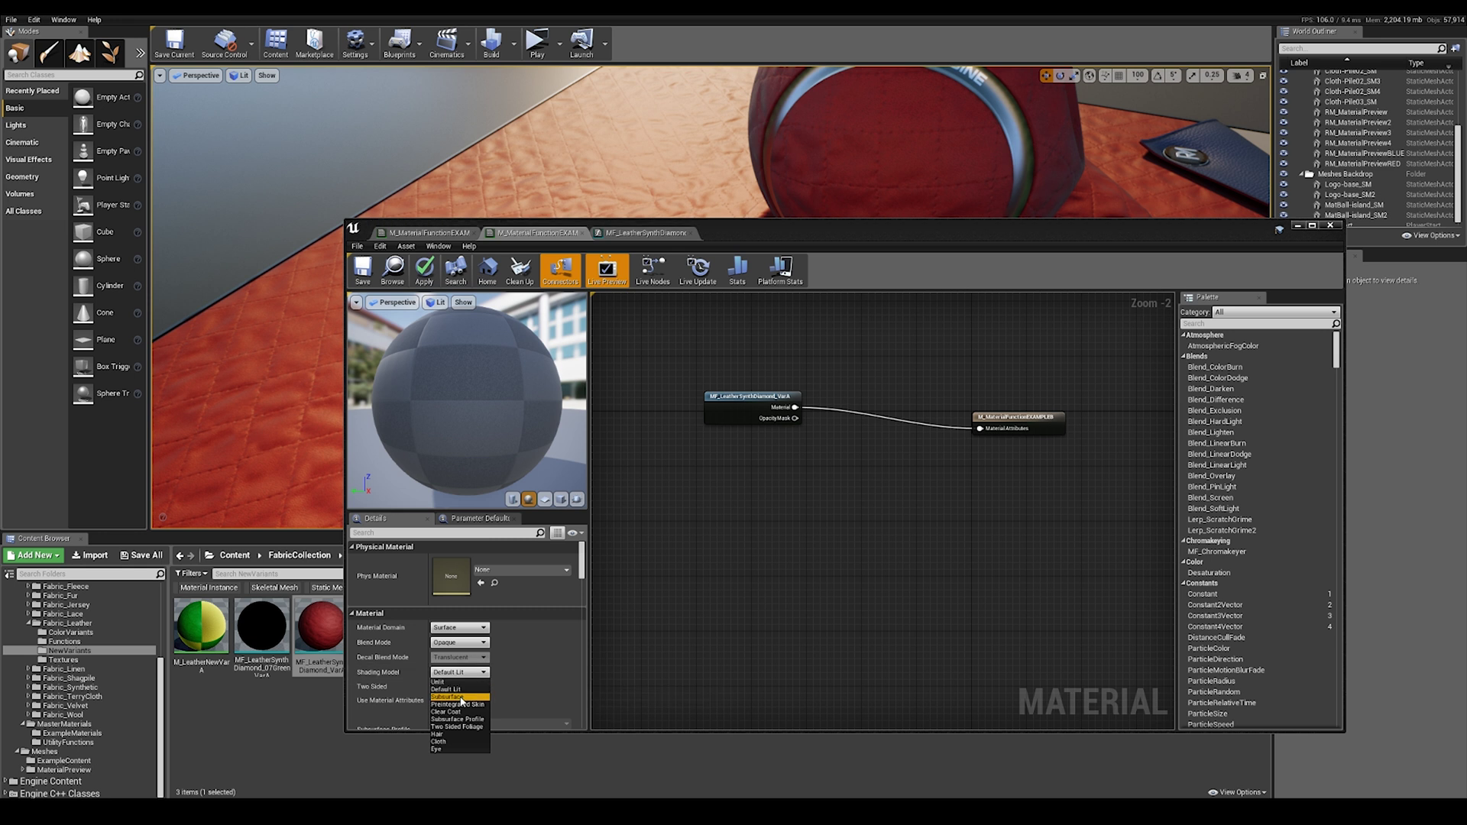
left_click(458, 696)
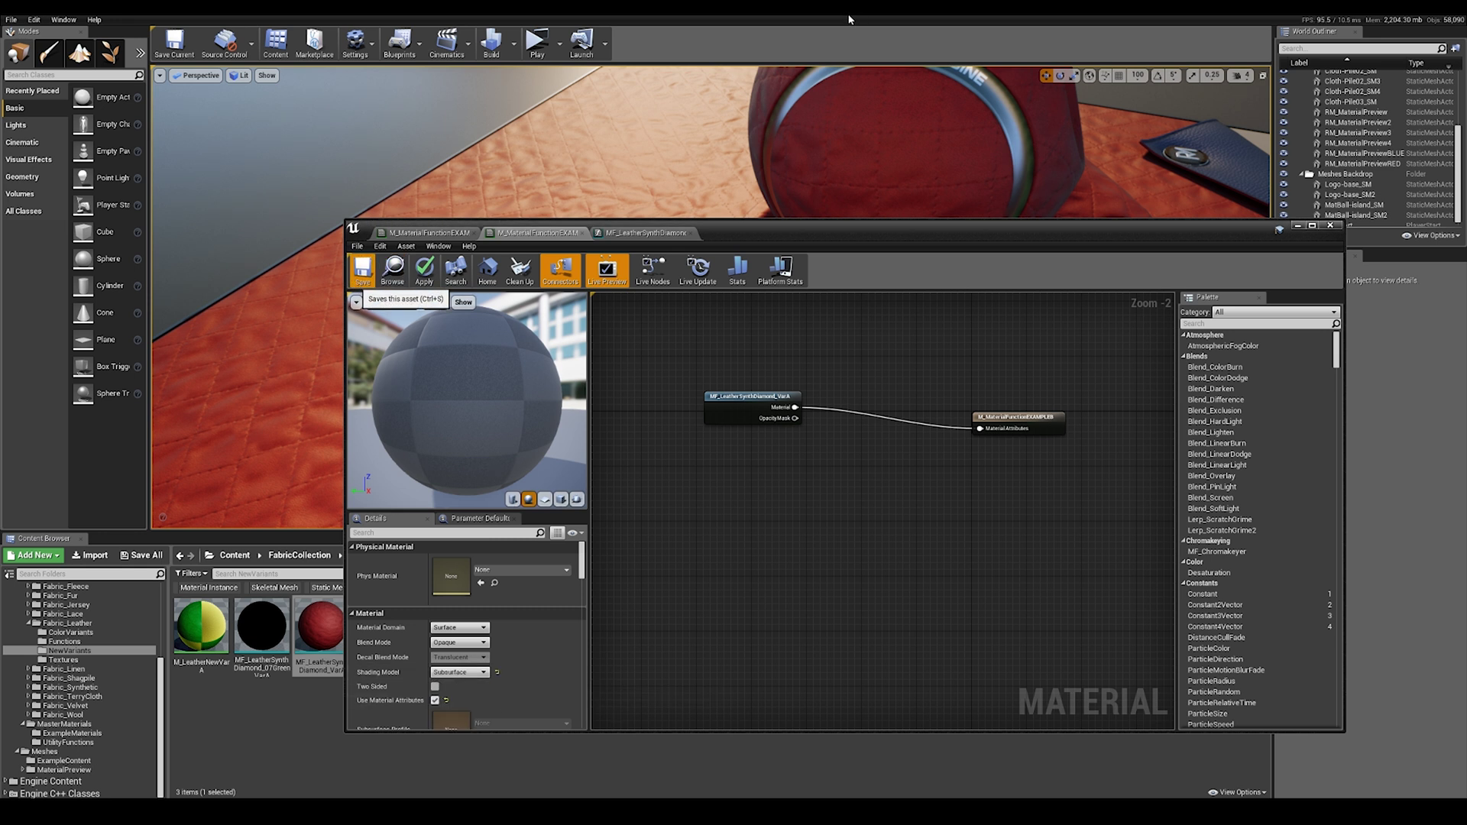
key("ctrl+s")
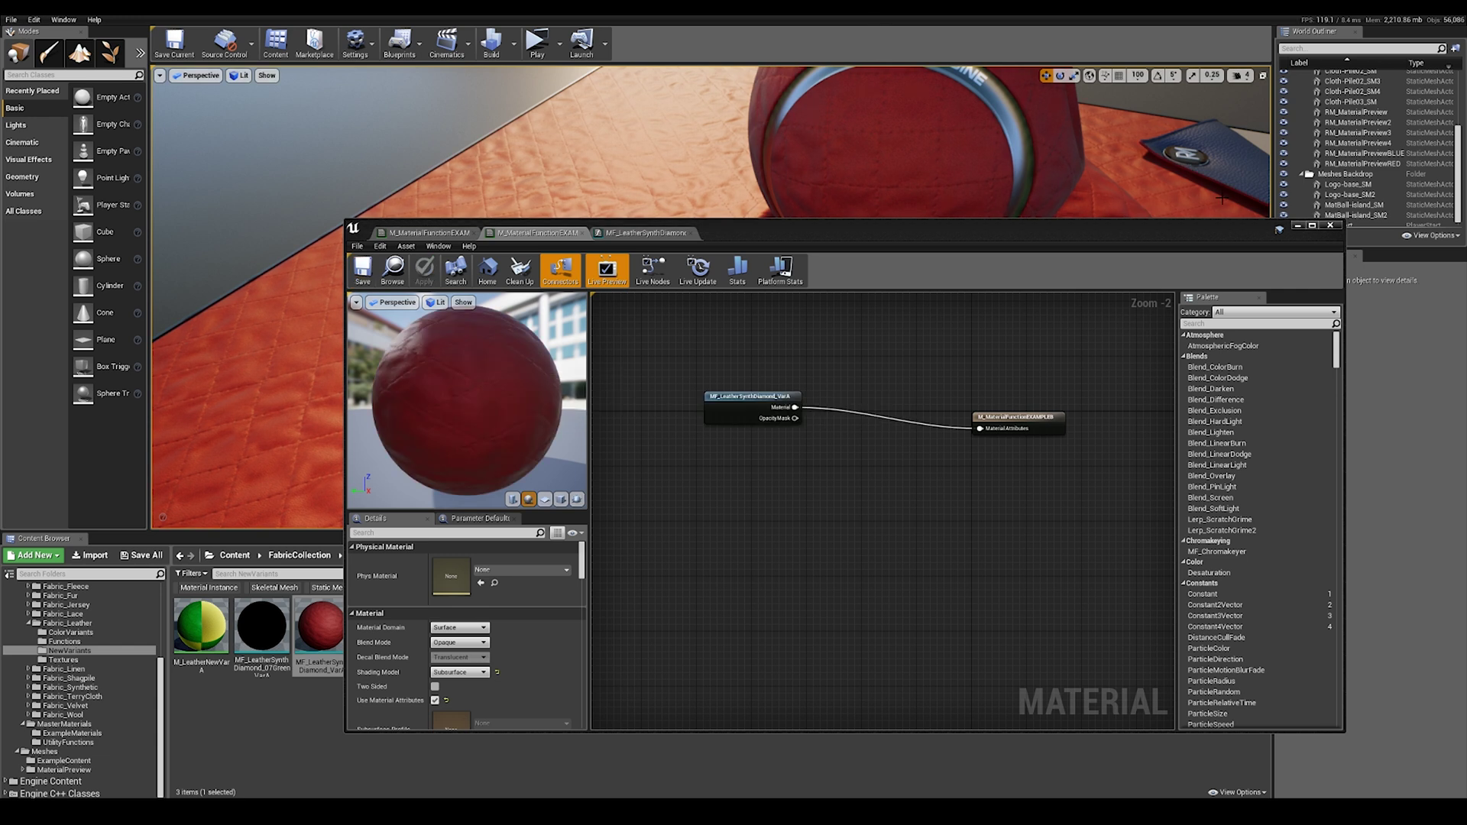
left_click(1300, 226)
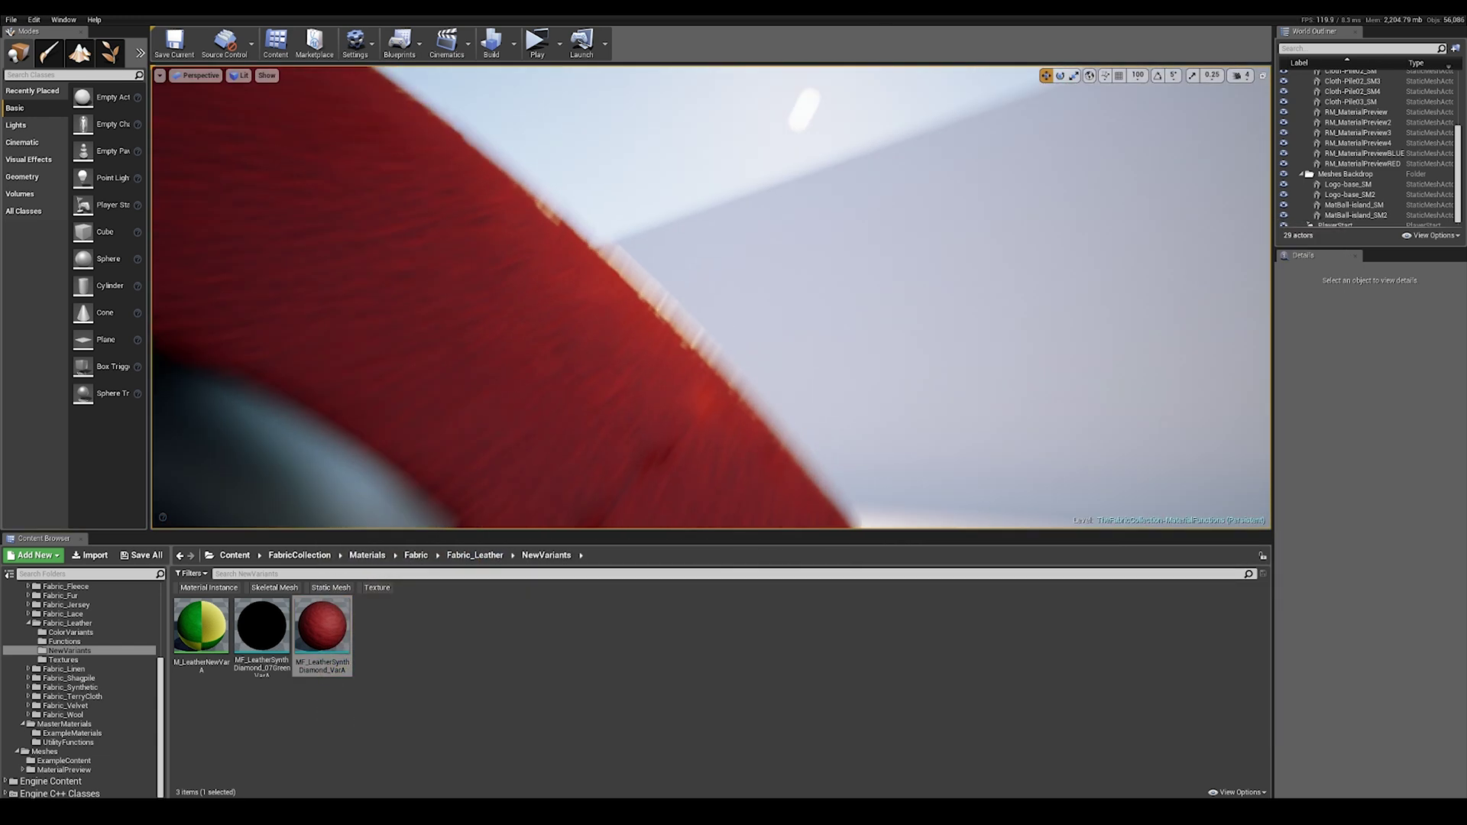
right_click_drag(711, 298, 745, 315)
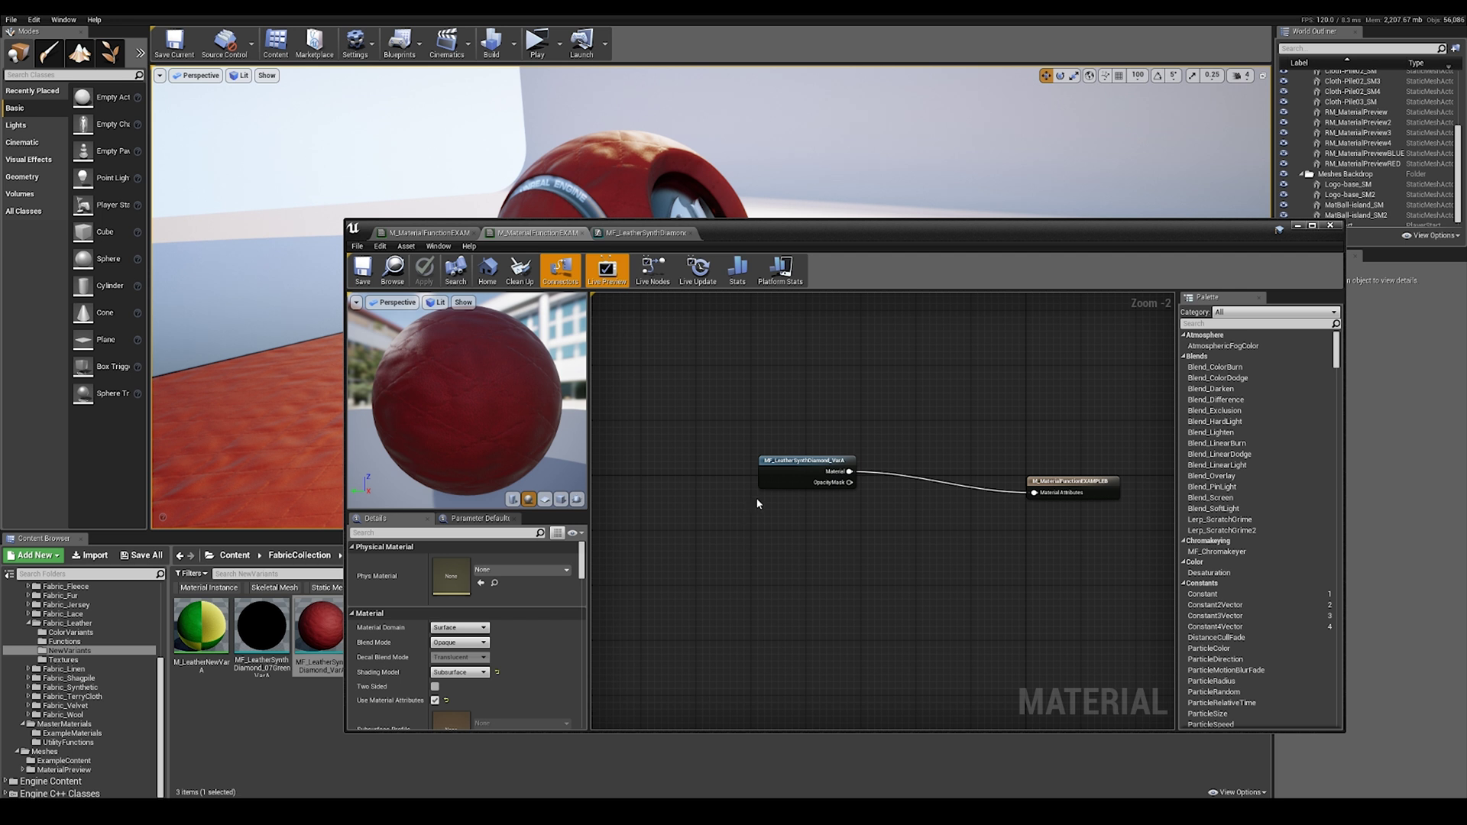
Add the MF_VelvetCrushed_03Orange function from the Fabric_Velvet Functions folder to the graph below the leather function node
left_click(797, 479)
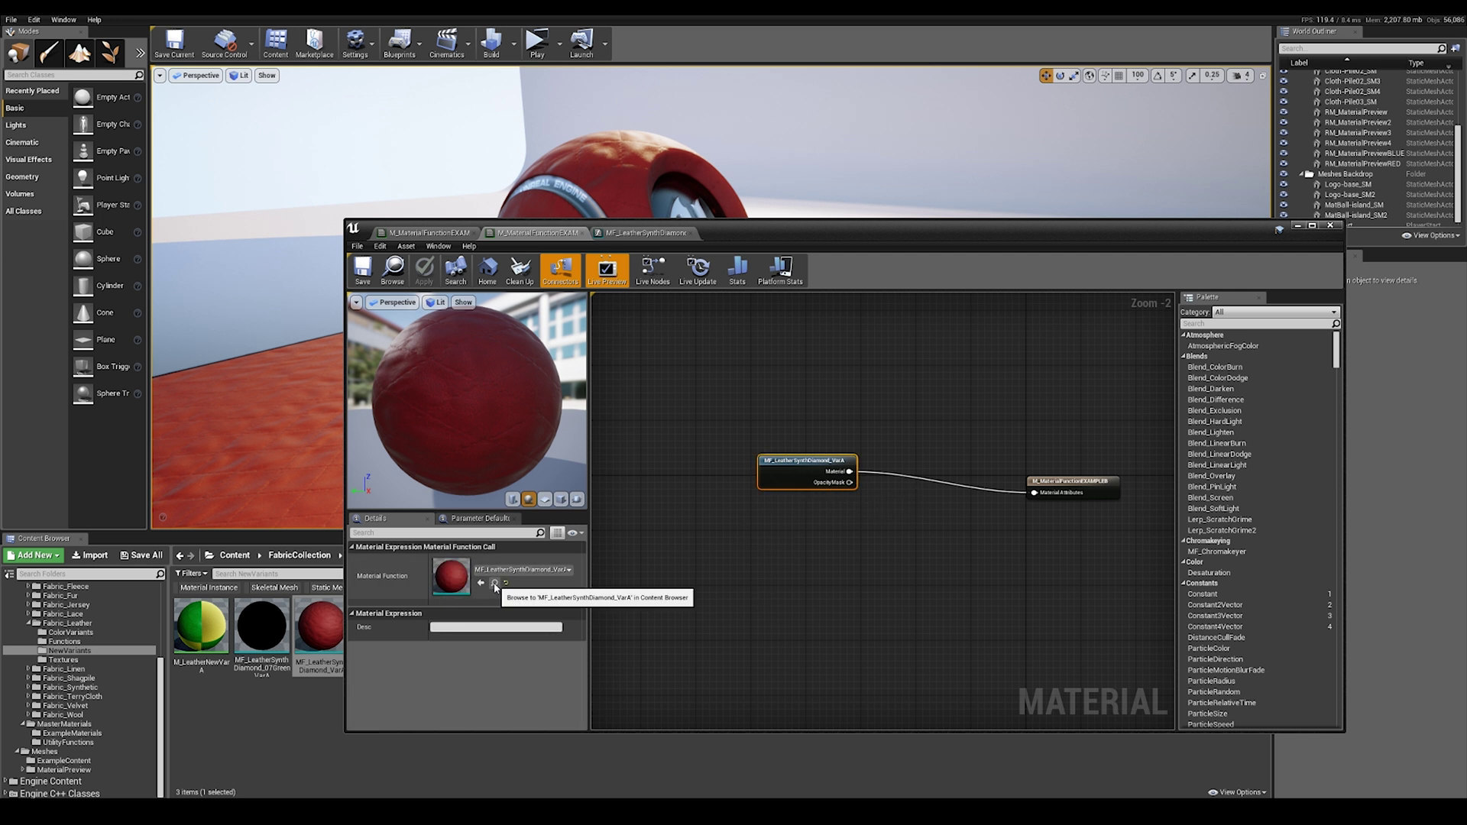
left_click(494, 582)
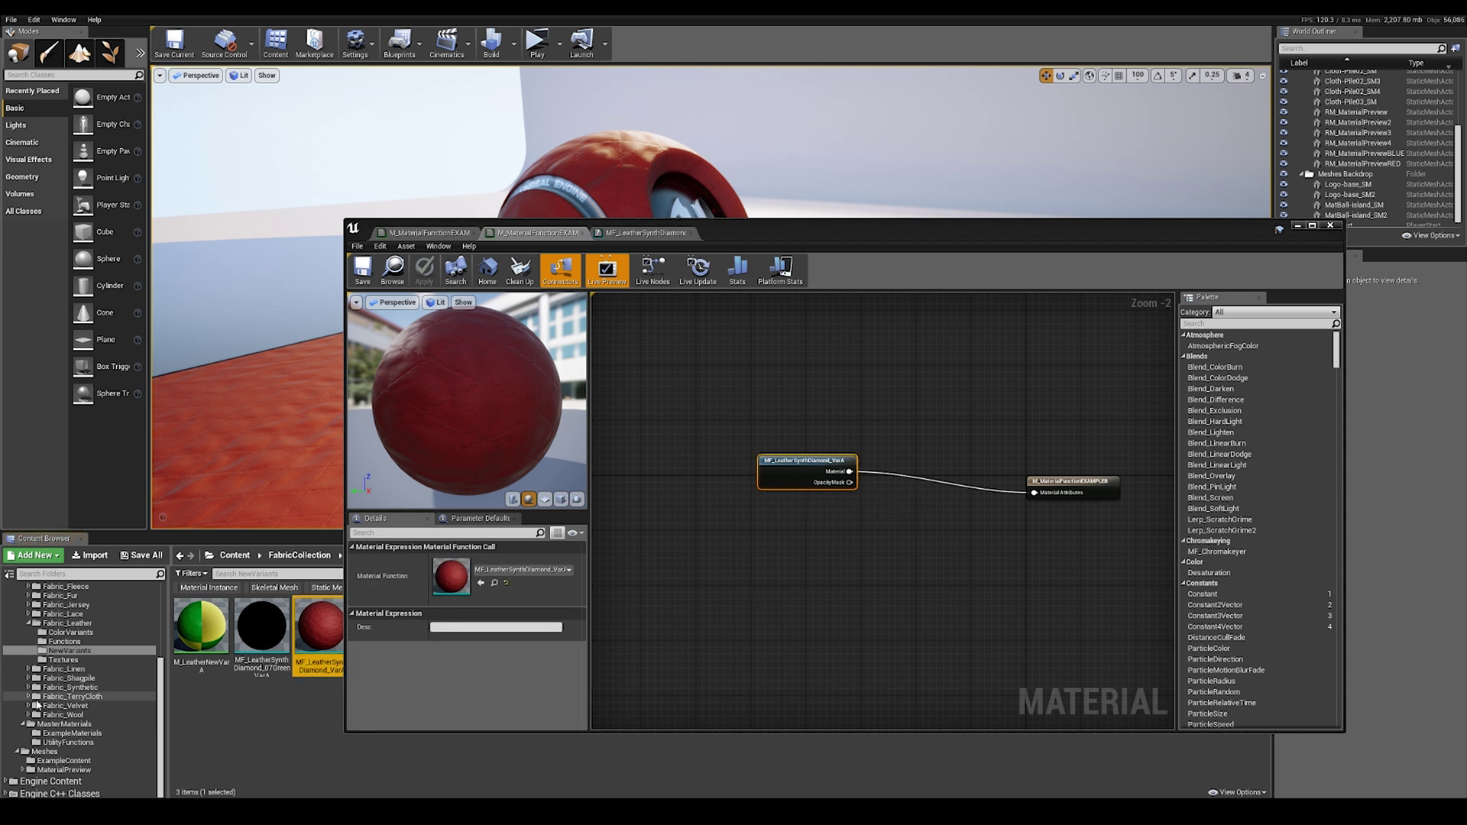
scroll(81, 700, "up", 2)
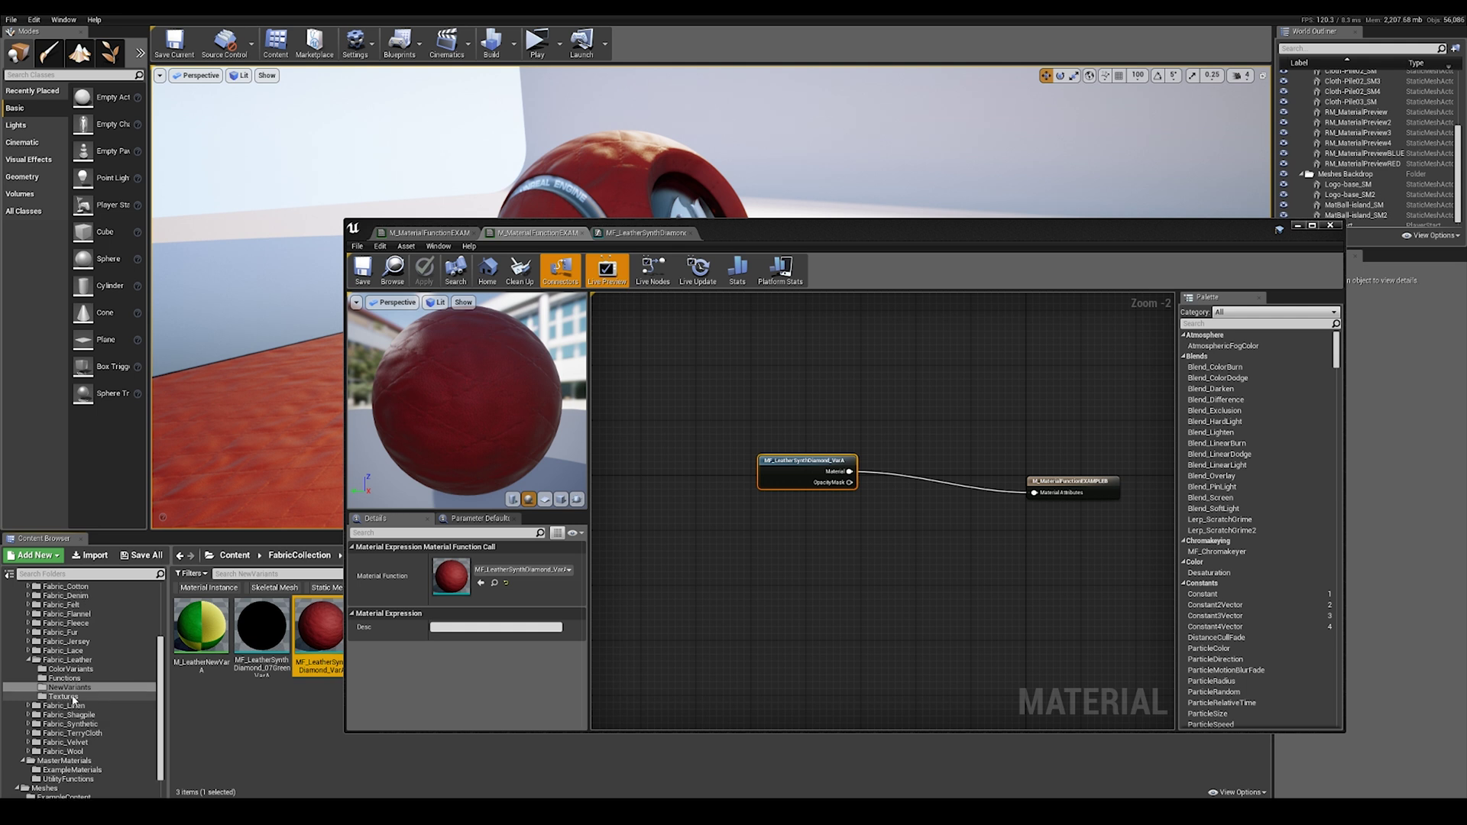
scroll(74, 755, "down", 2)
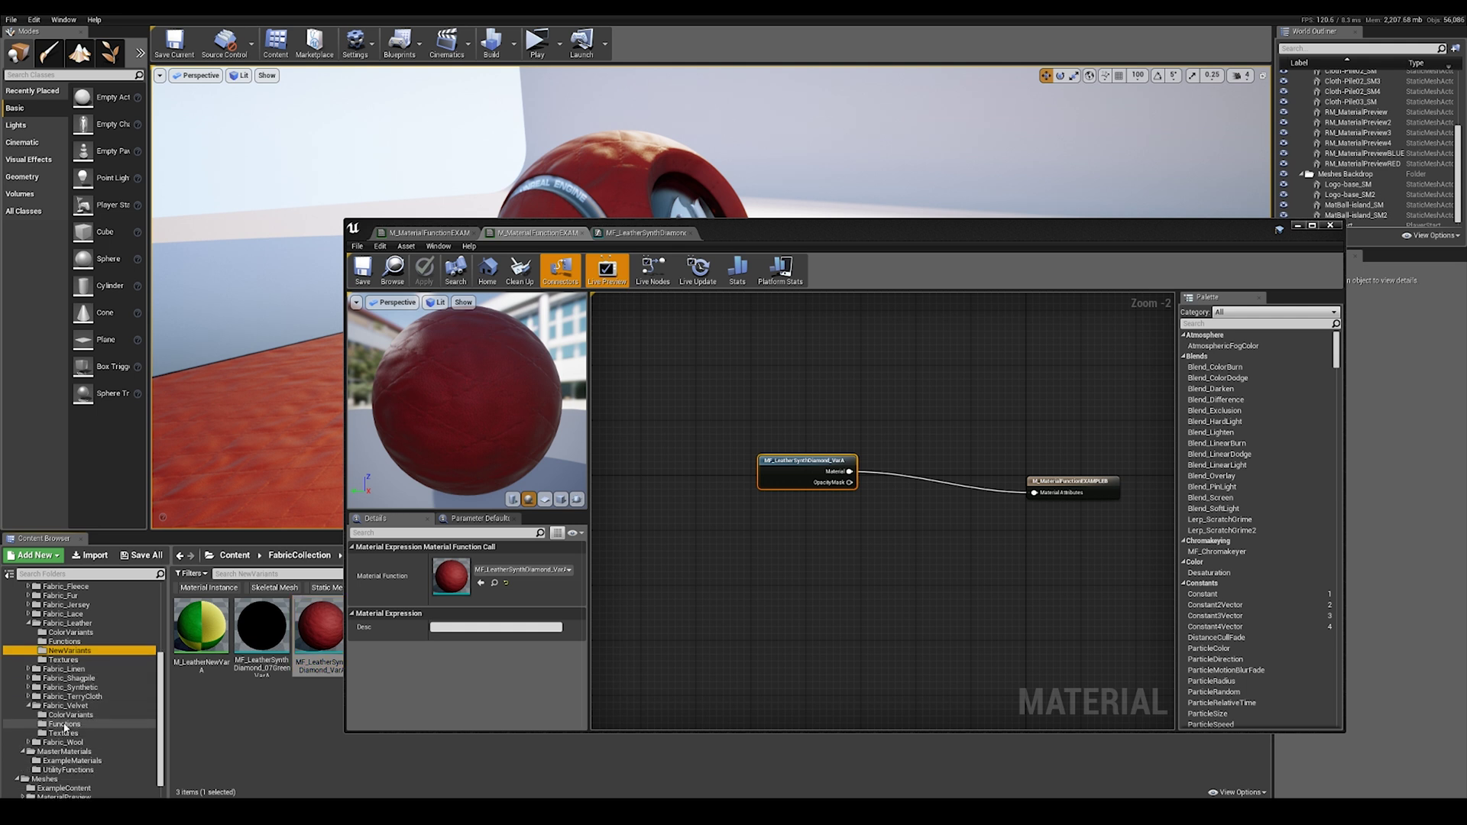
left_click(65, 724)
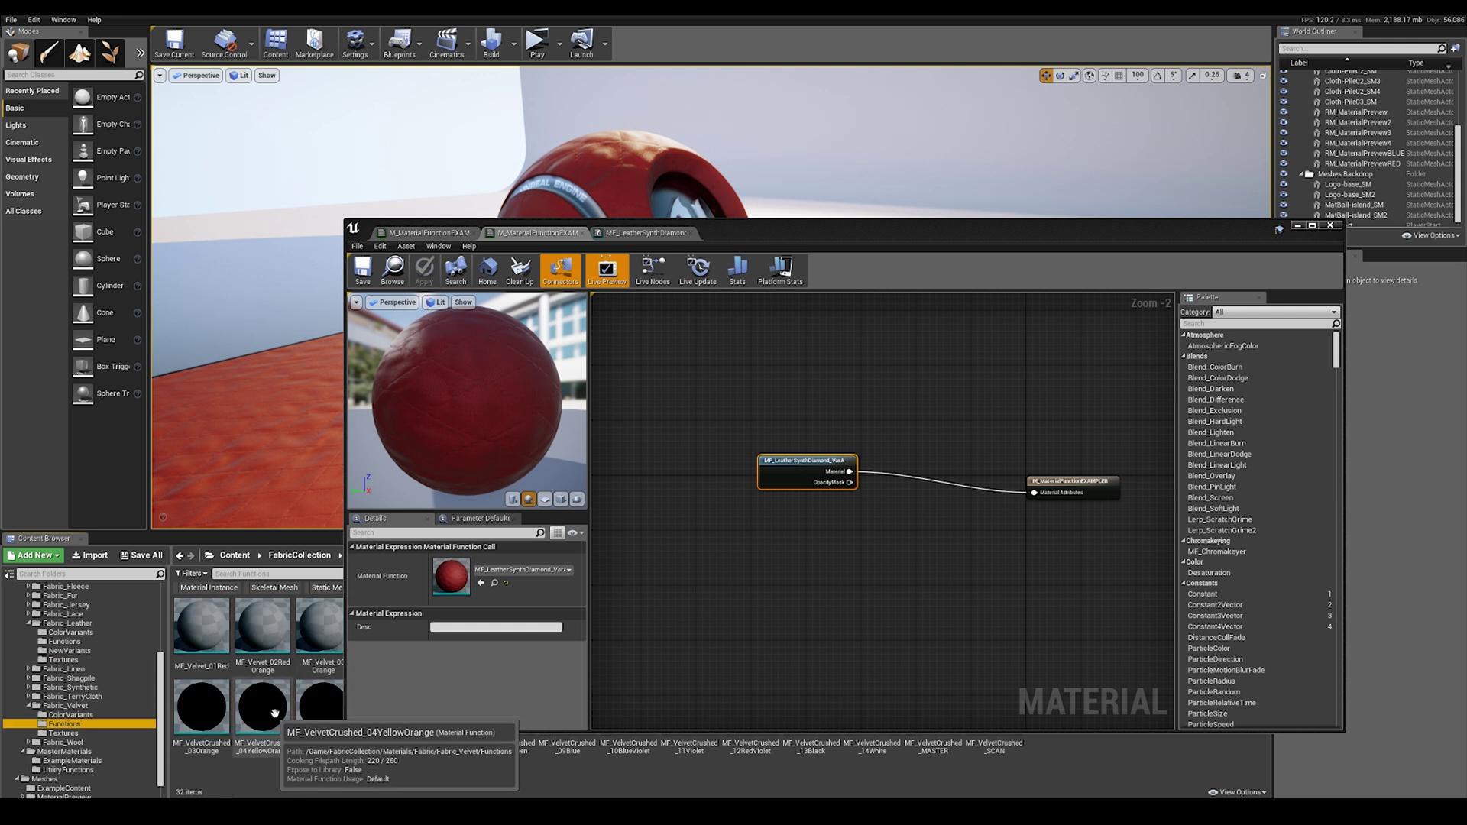
left_click_drag(207, 718, 842, 613)
right_click_drag(933, 560, 896, 520)
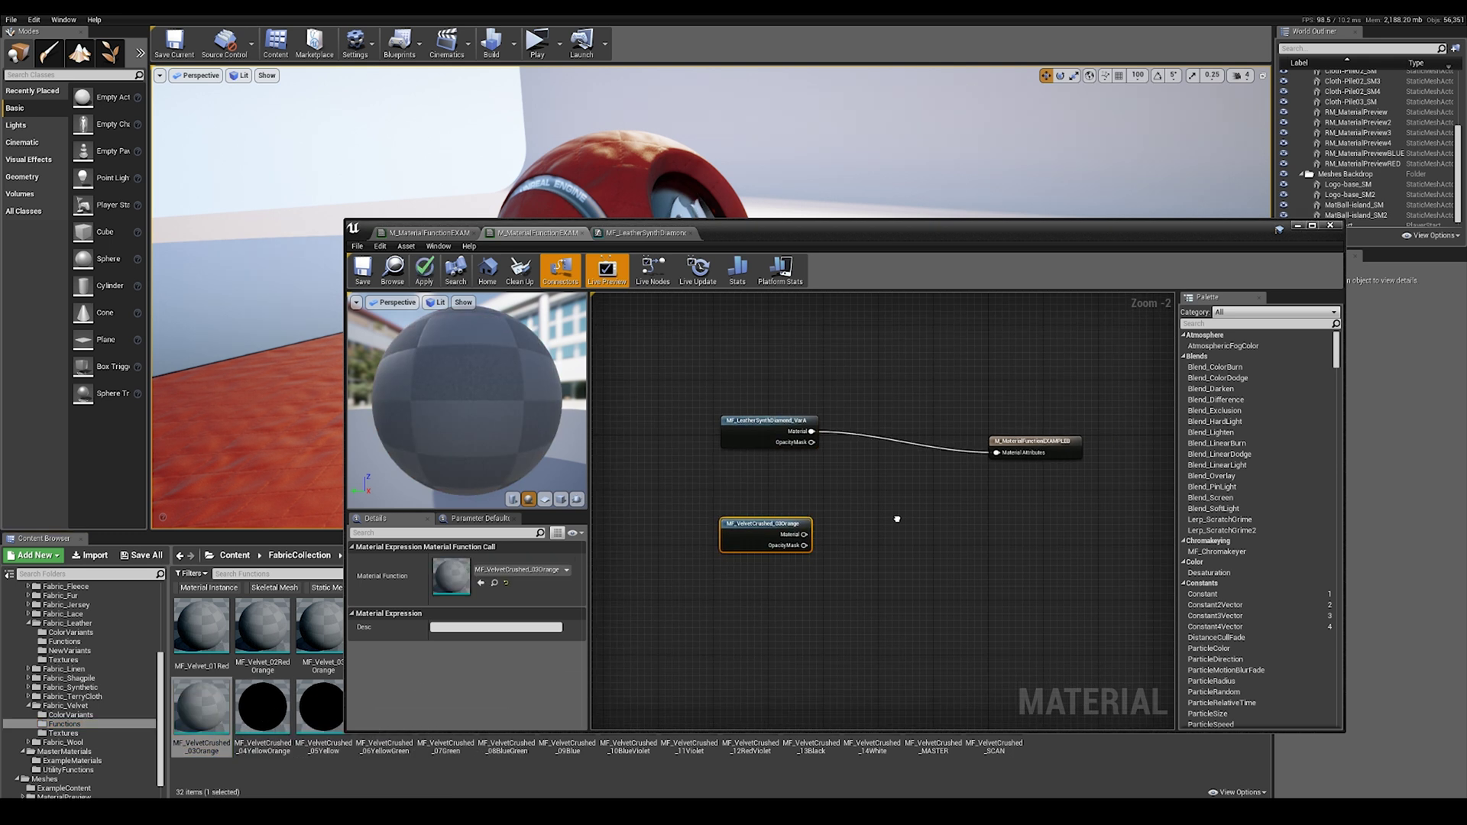
Add a MatLayerBlend_Standard node to the material graph between the two fabric functions and the material output
right_click(846, 499)
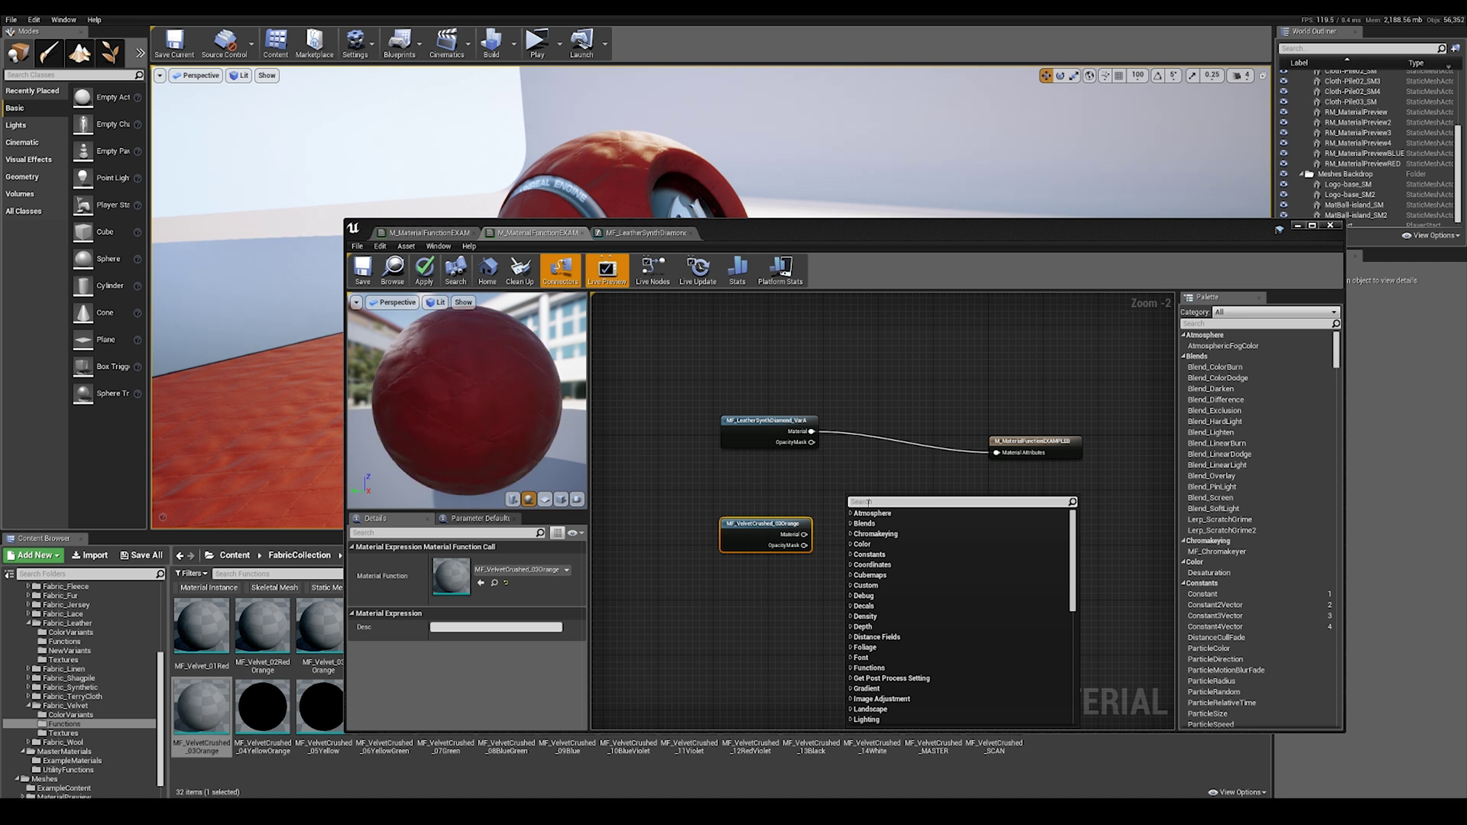
type("layerblend")
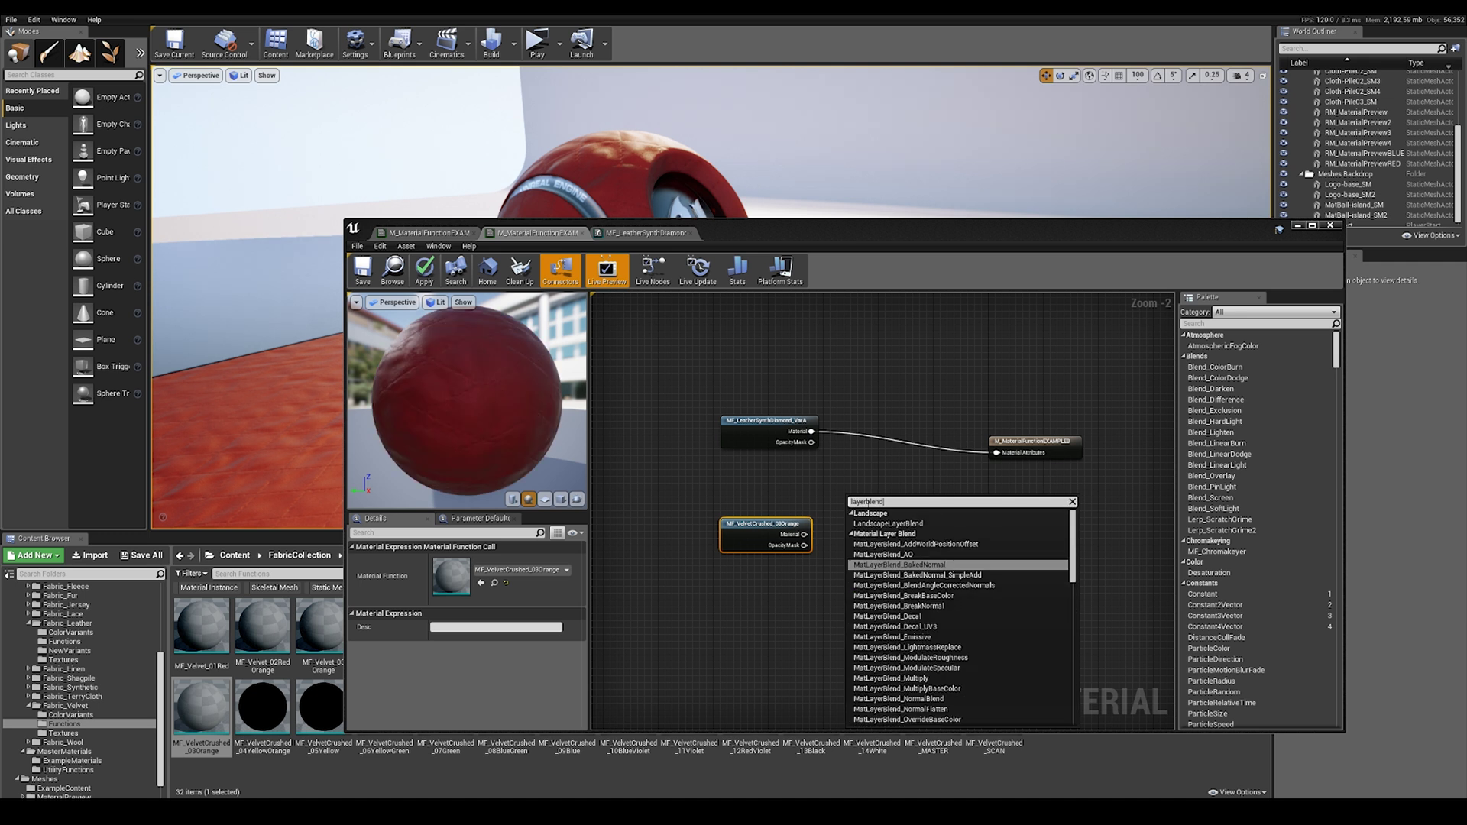
scroll(985, 623, "down", 10)
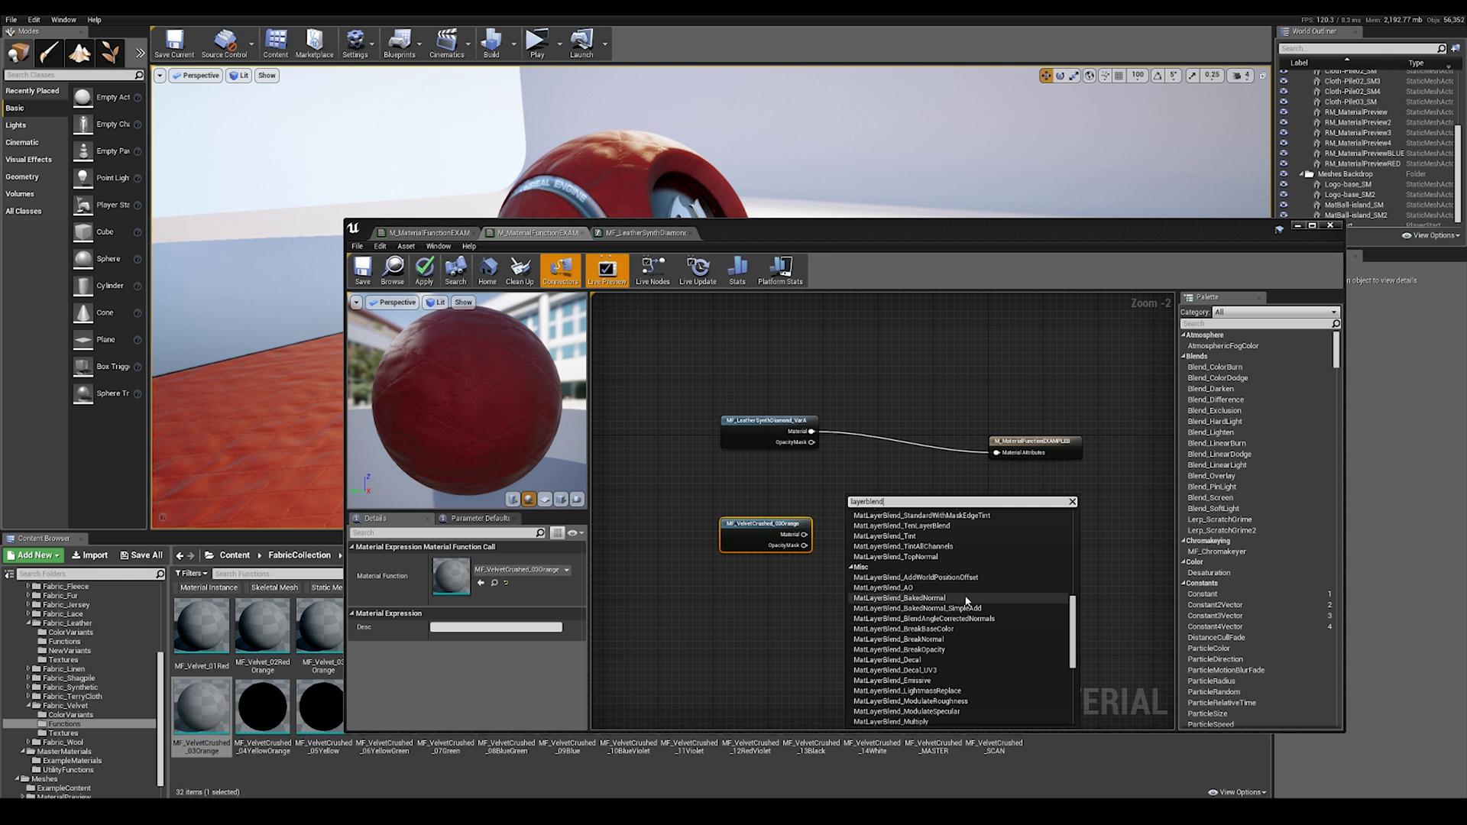
scroll(978, 608, "down", 10)
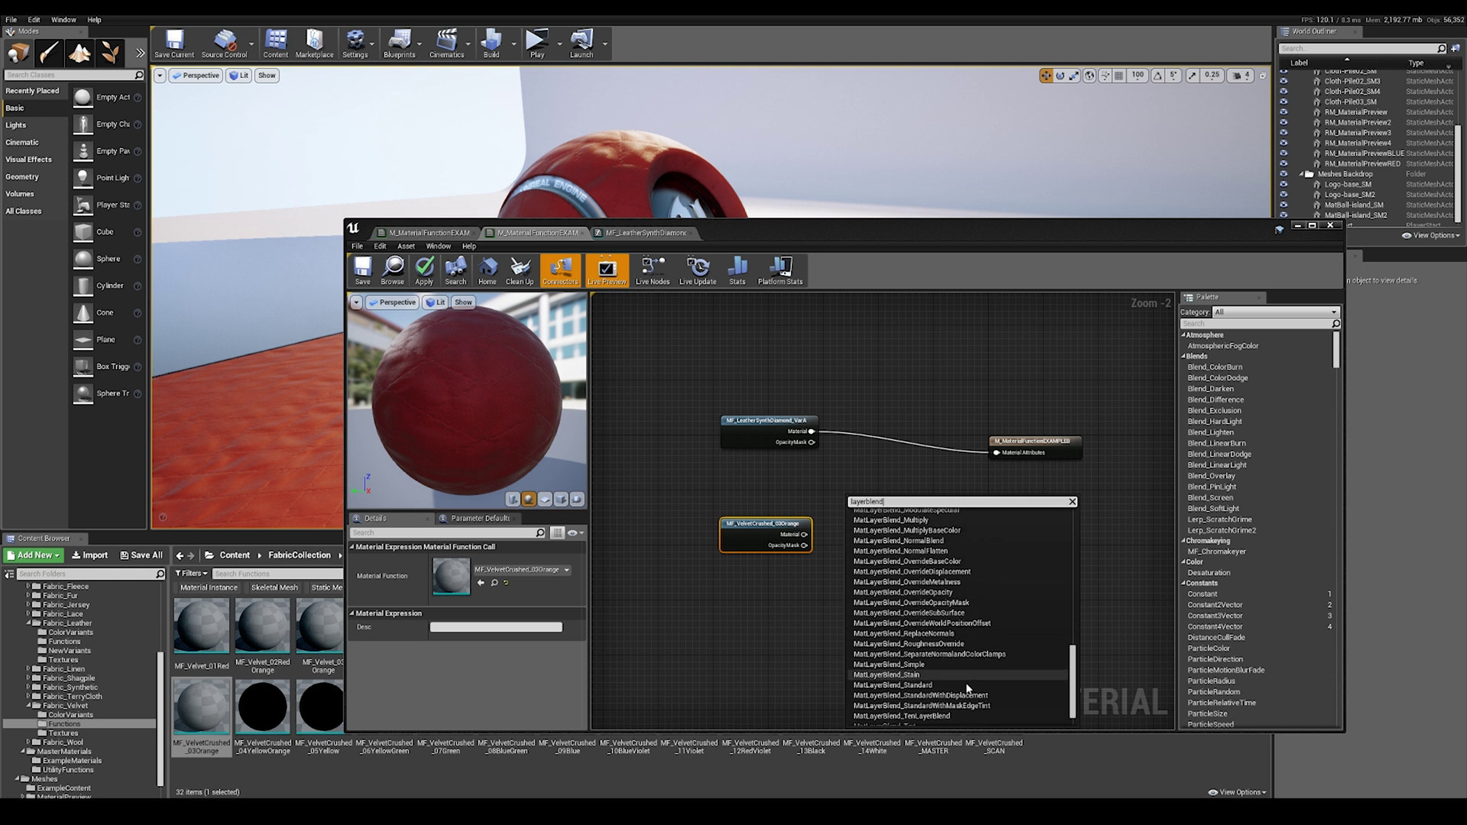
left_click(939, 685)
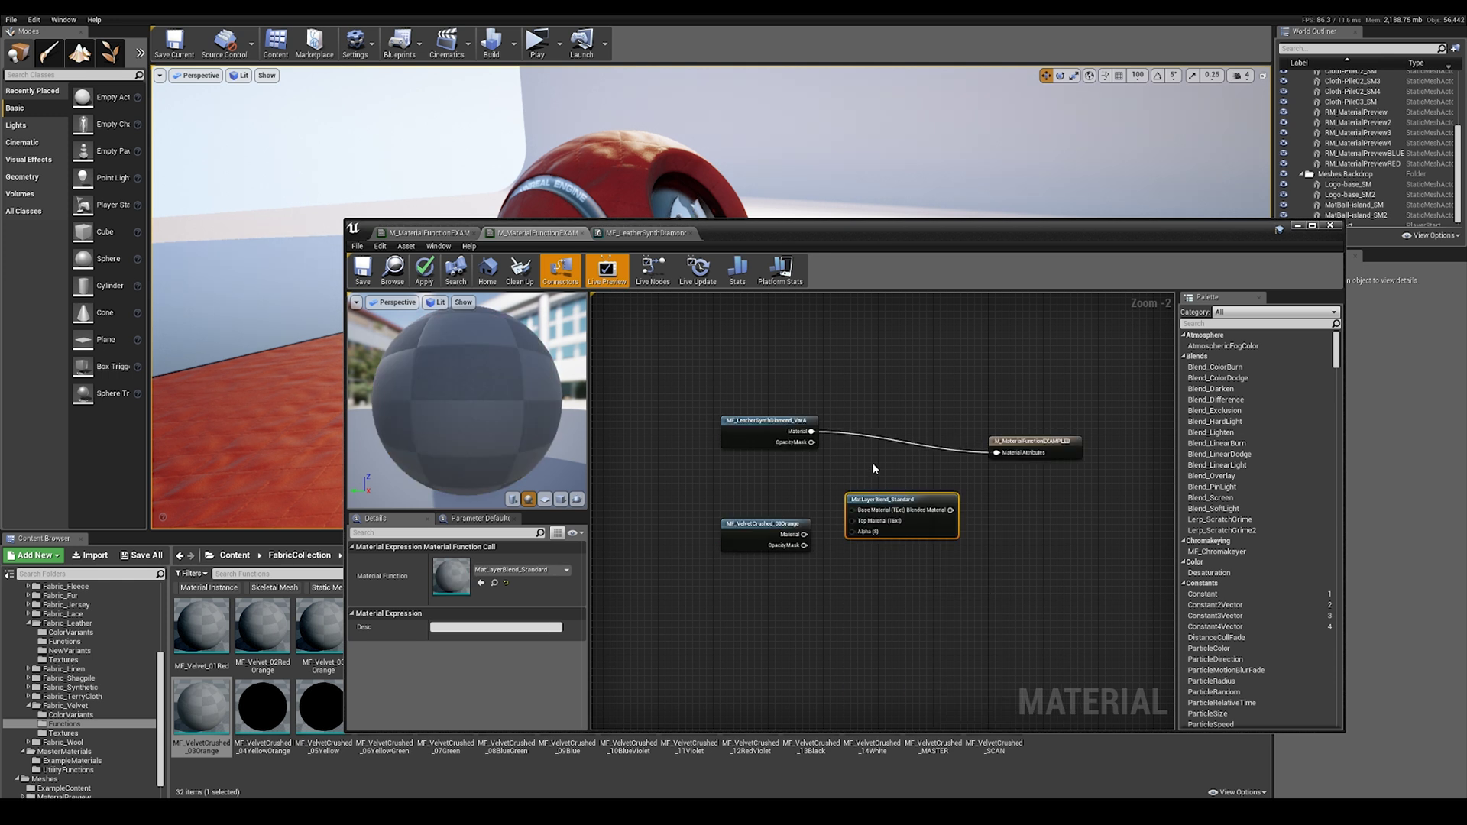
Connect the leather function's Material output to the blend node's Base Material and the velvet function's Material output to Top Material
scroll(892, 466, "up", 1)
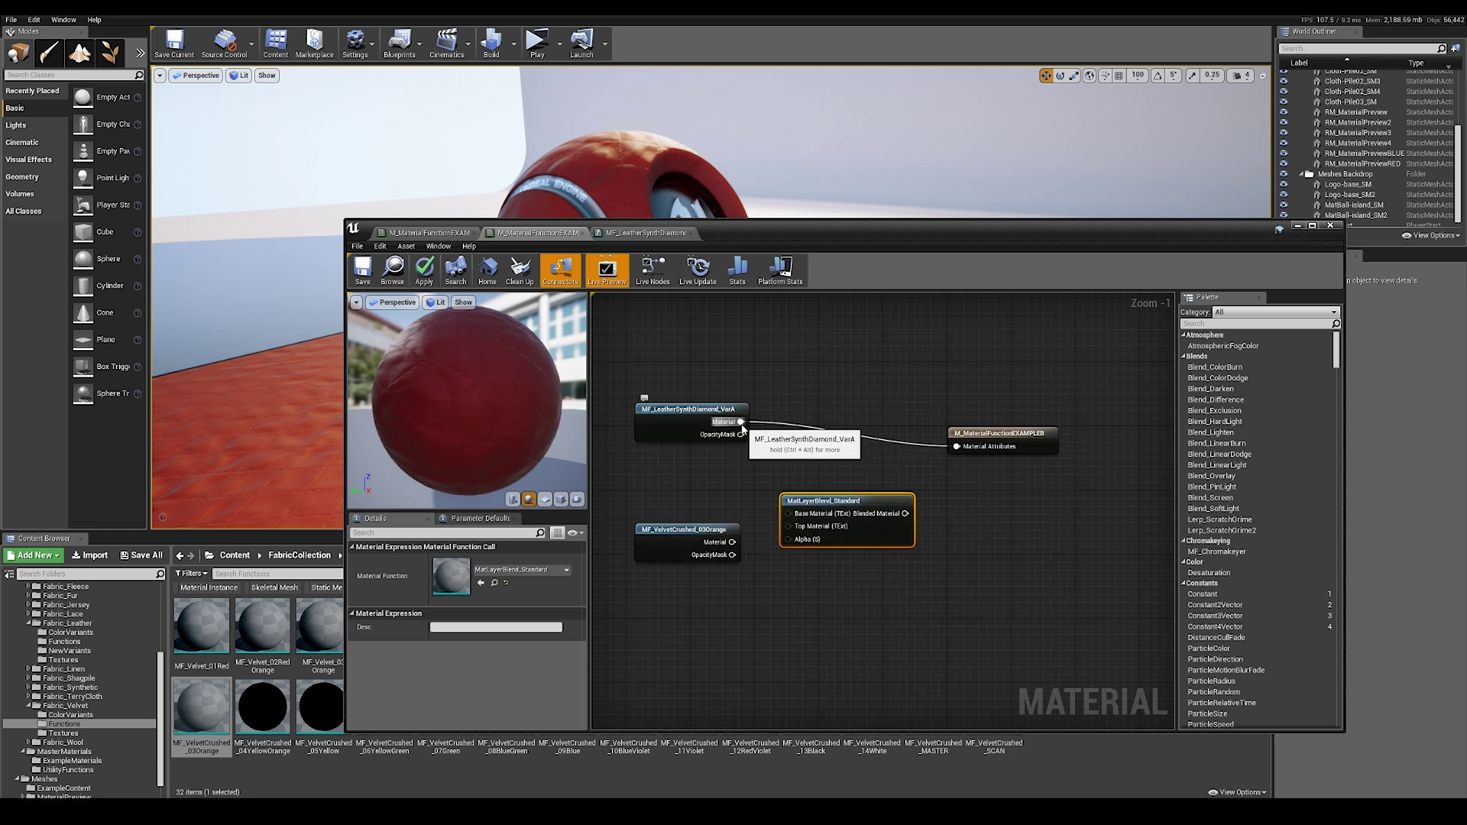
left_click_drag(791, 518, 789, 515)
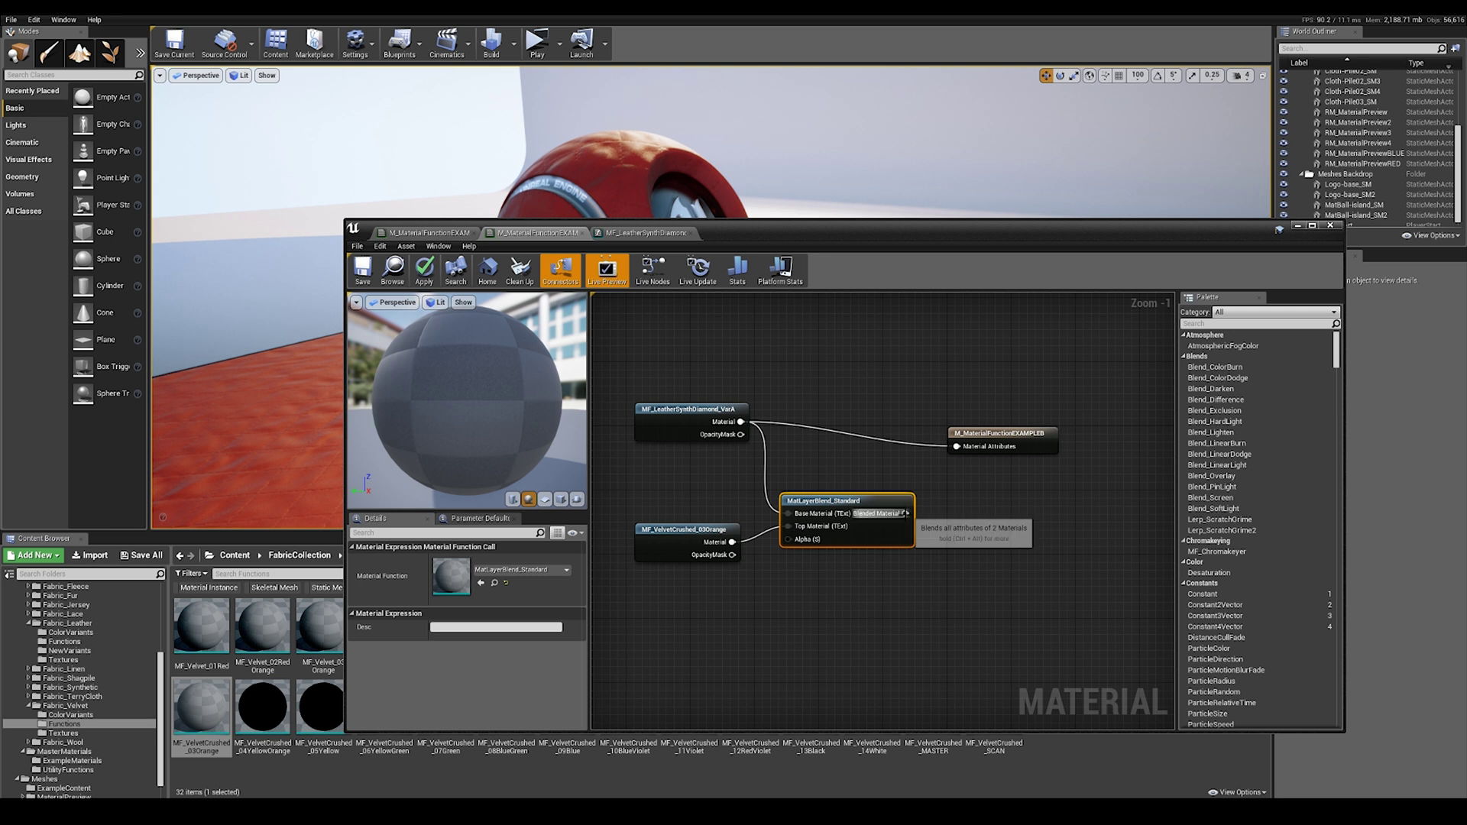
left_click_drag(889, 539, 912, 536)
right_click_drag(827, 620, 940, 573)
Add the Grid texture from Engine Content, filtered by Texture, as a texture sample and connect it to the blend node's Alpha input
scroll(108, 740, "down", 2)
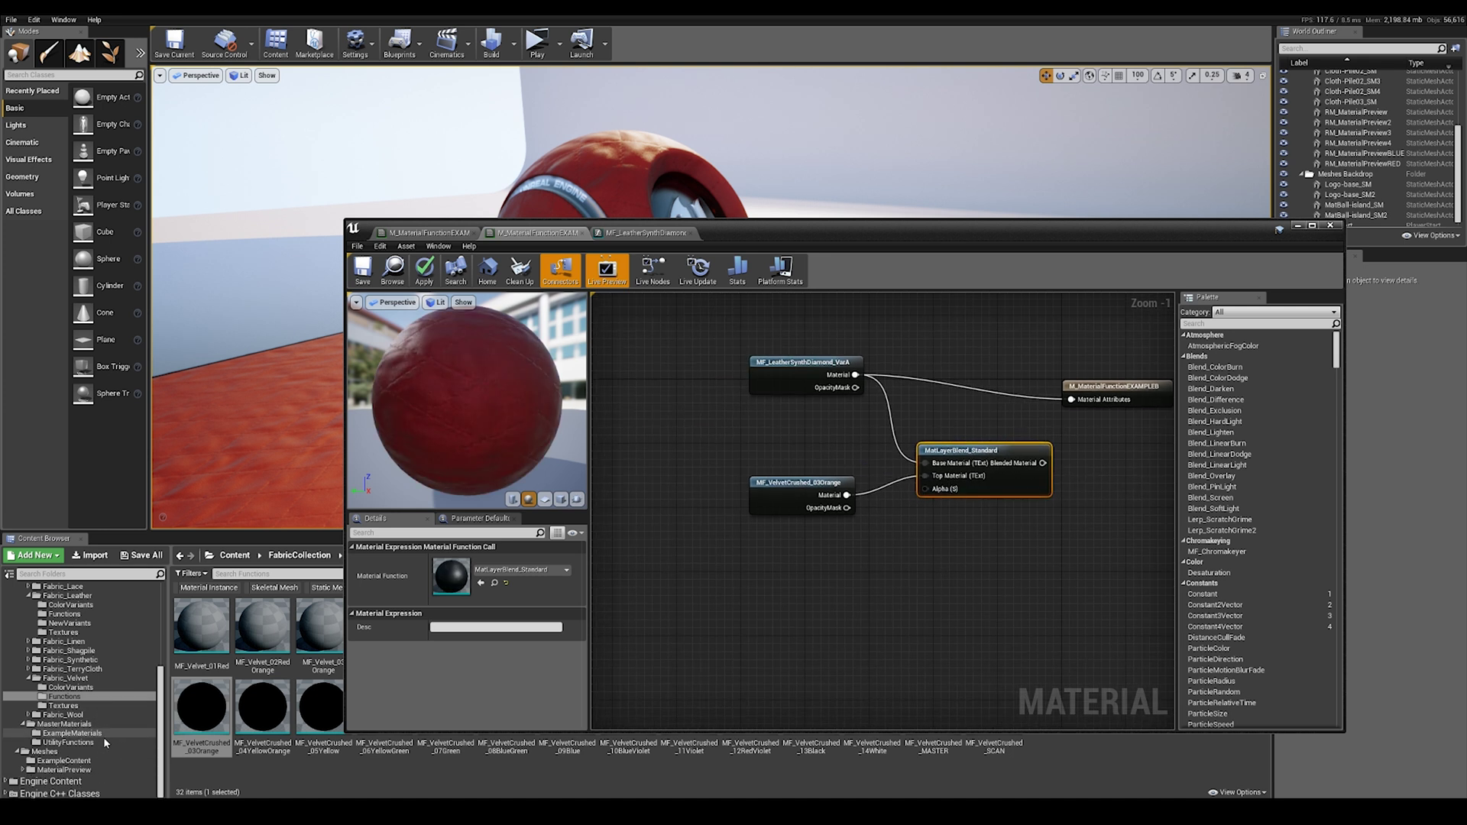
left_click(68, 781)
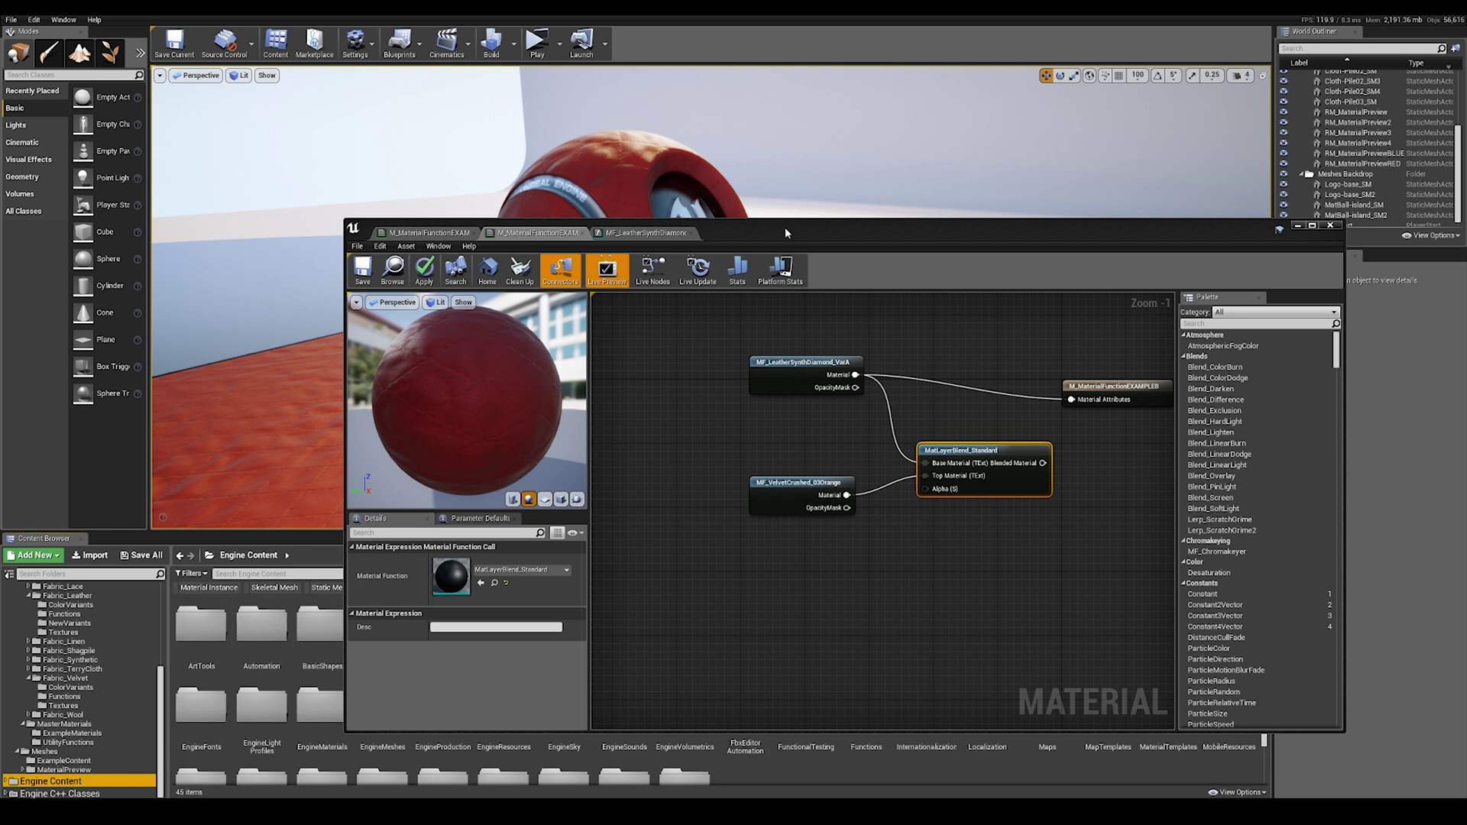
left_click_drag(791, 226, 862, 124)
left_click(374, 587)
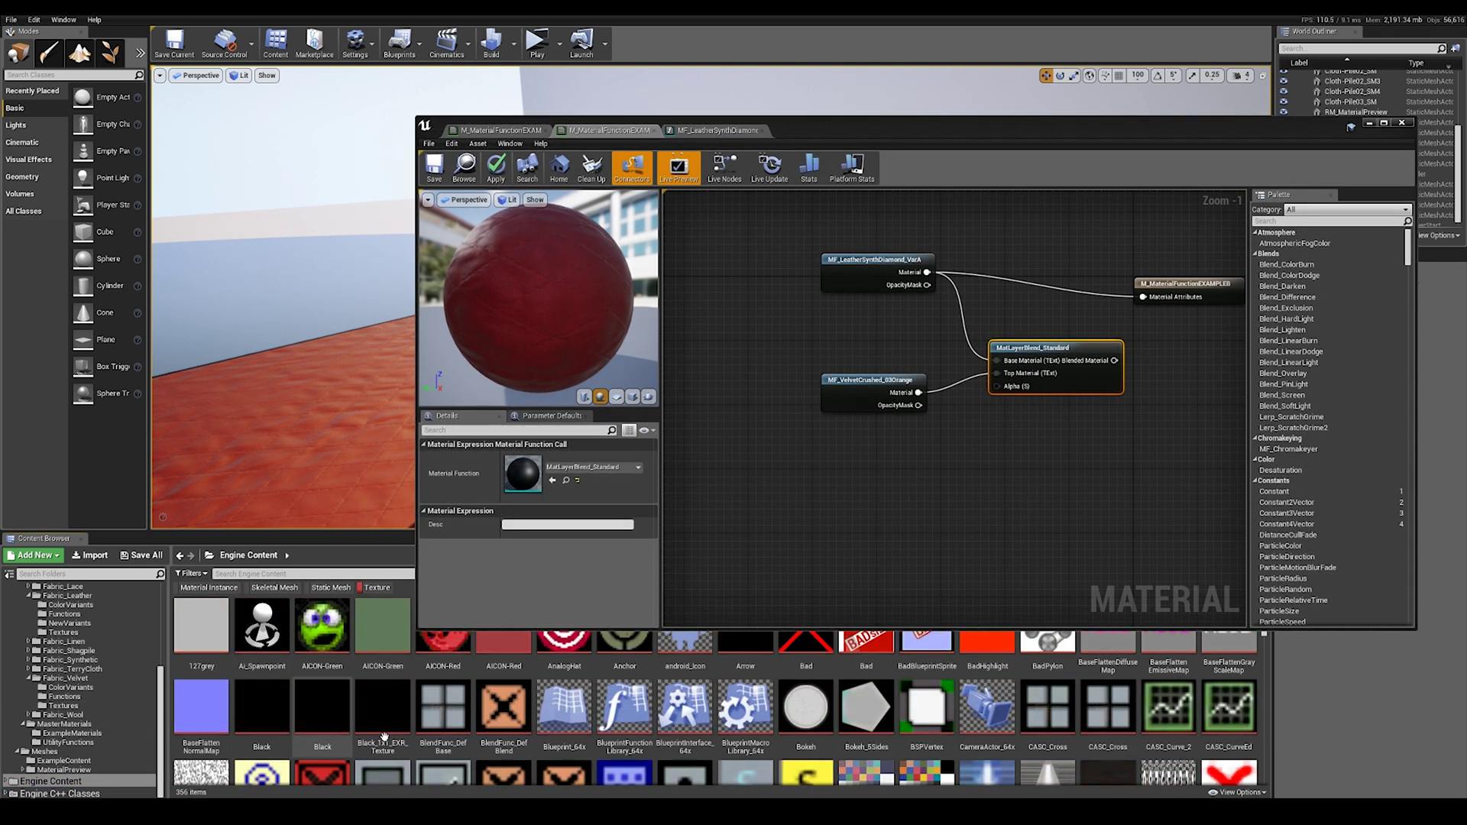
scroll(389, 735, "down", 5)
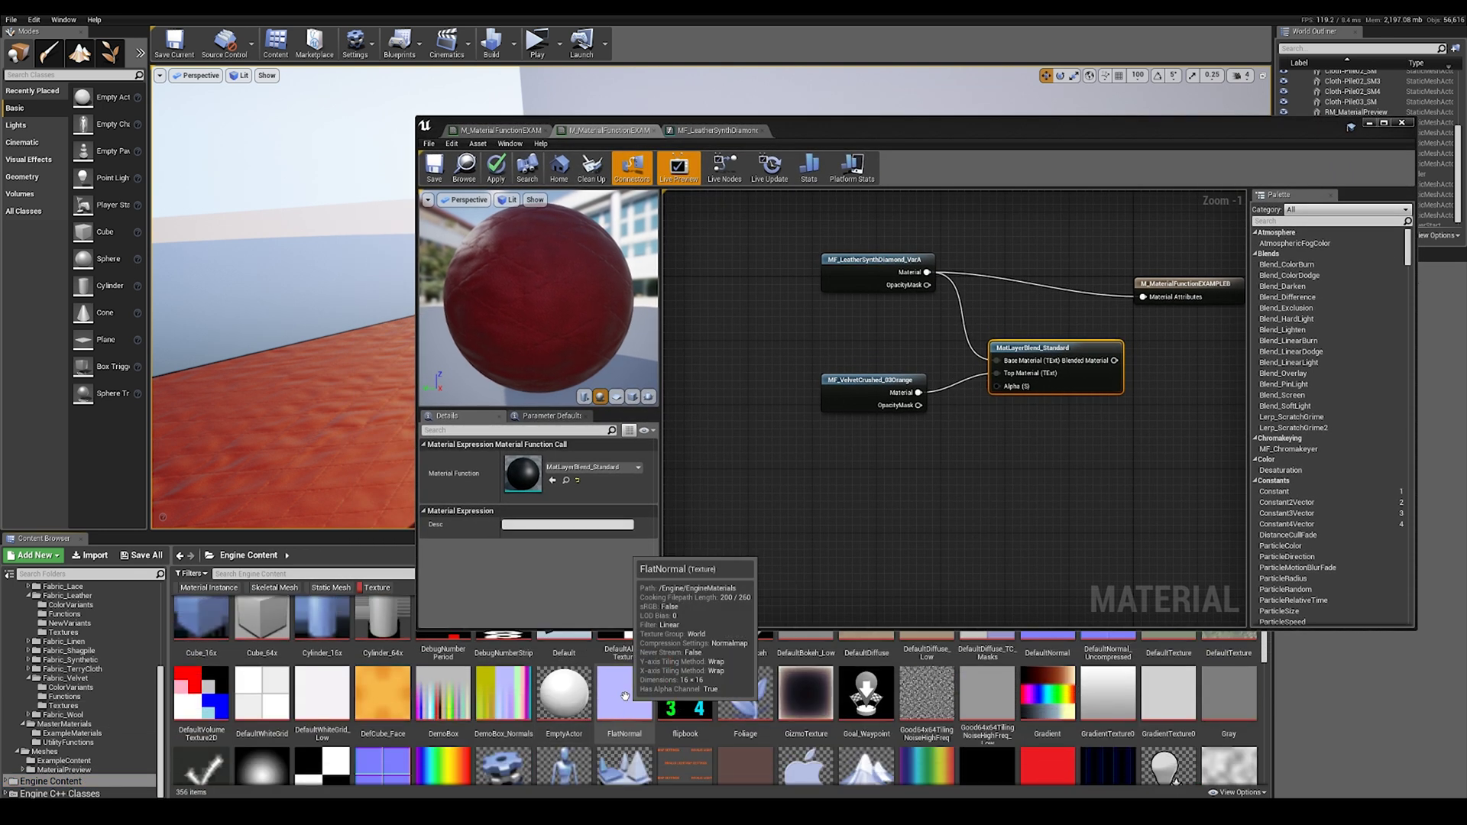
scroll(624, 697, "down", 1)
left_click_drag(321, 722, 862, 499)
left_click_drag(886, 419, 889, 420)
Connect the Blended Material output to the Material Attributes of M_MaterialFunctionEXAMPLEB, apply the change and view it in the level
right_click_drag(988, 467, 940, 513)
left_click_drag(959, 437, 974, 371)
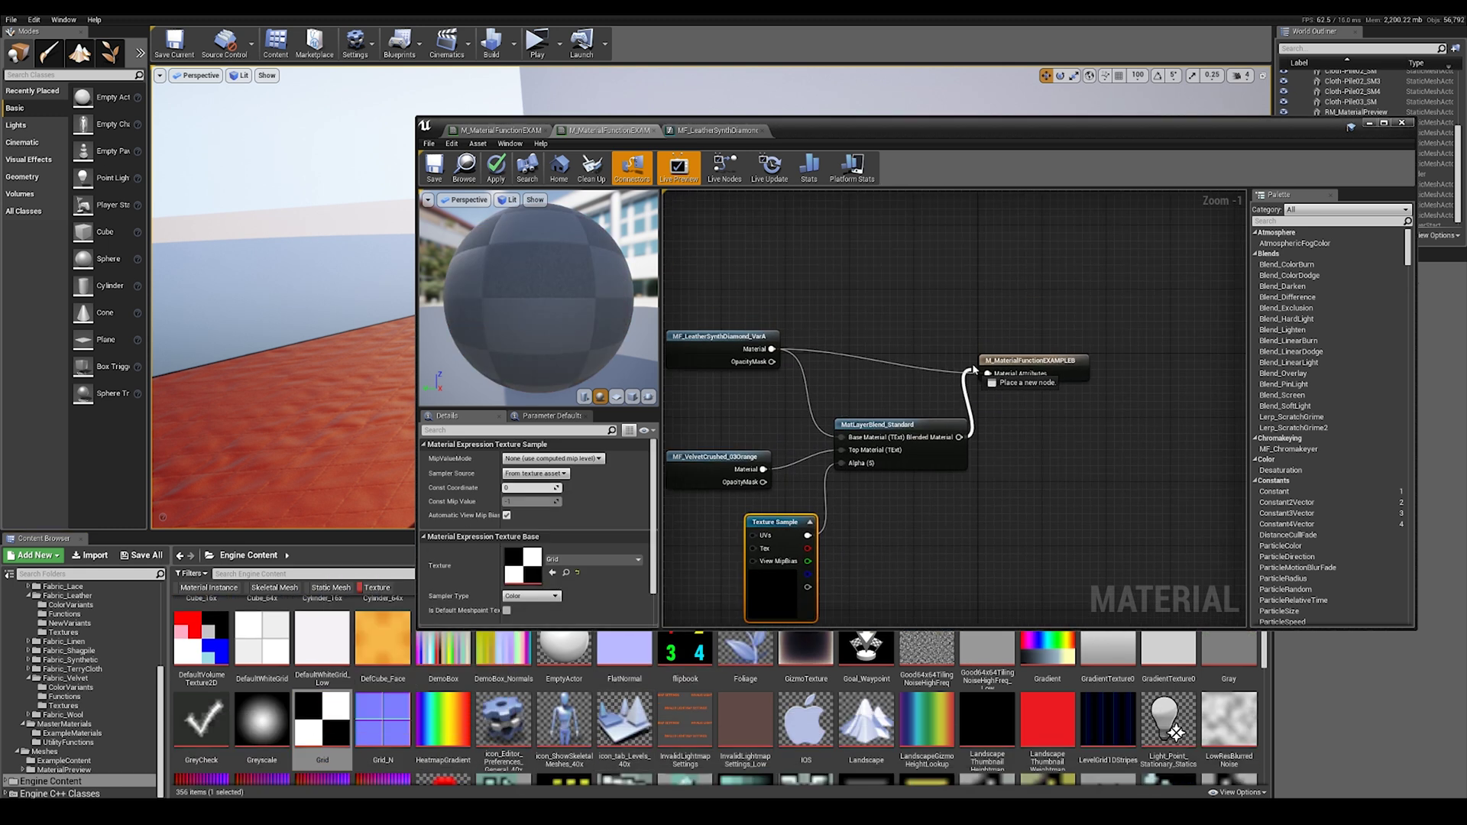
left_click(902, 335)
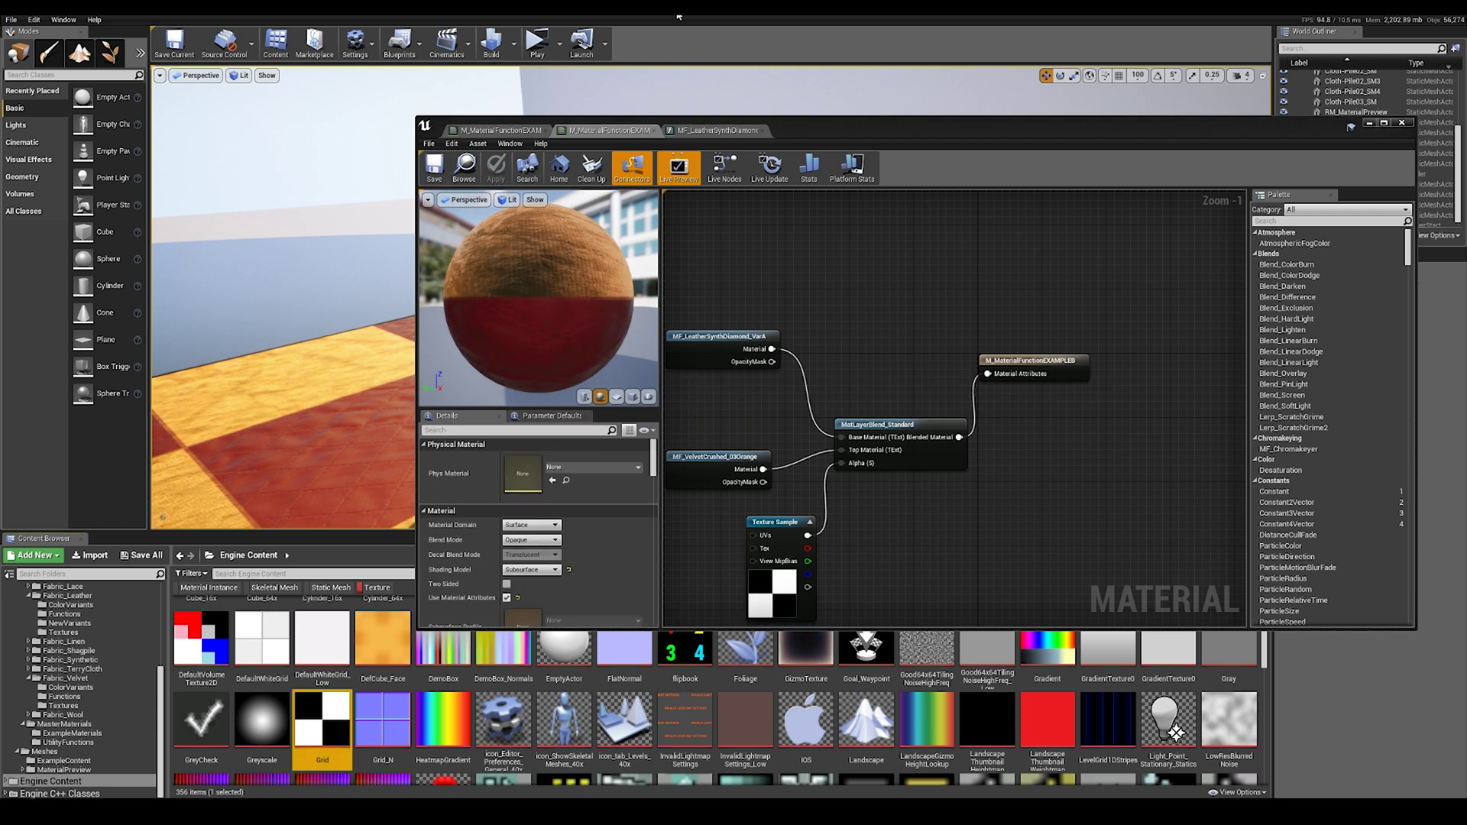
left_click(1366, 123)
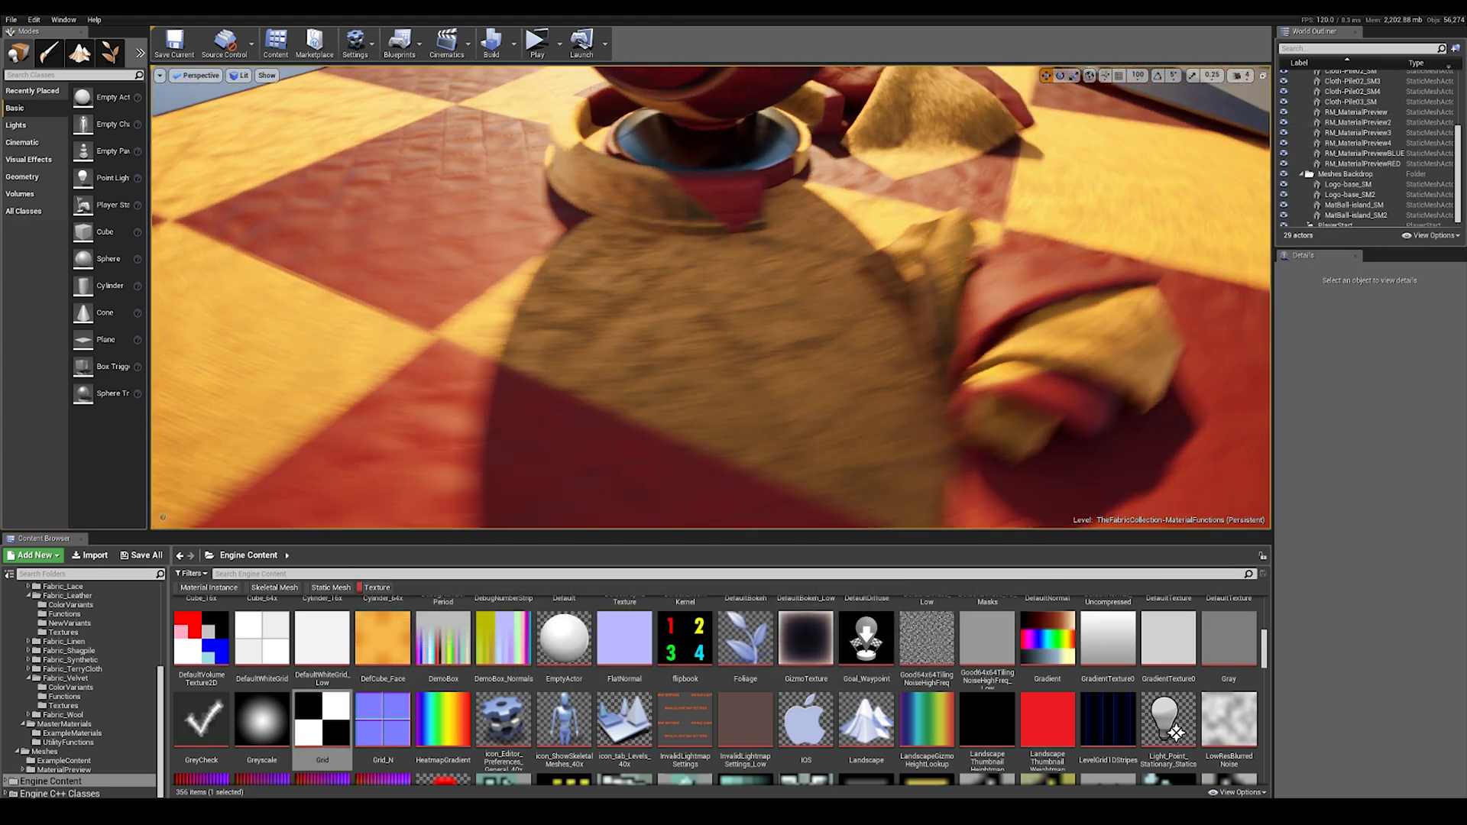
right_click_drag(710, 298, 711, 328)
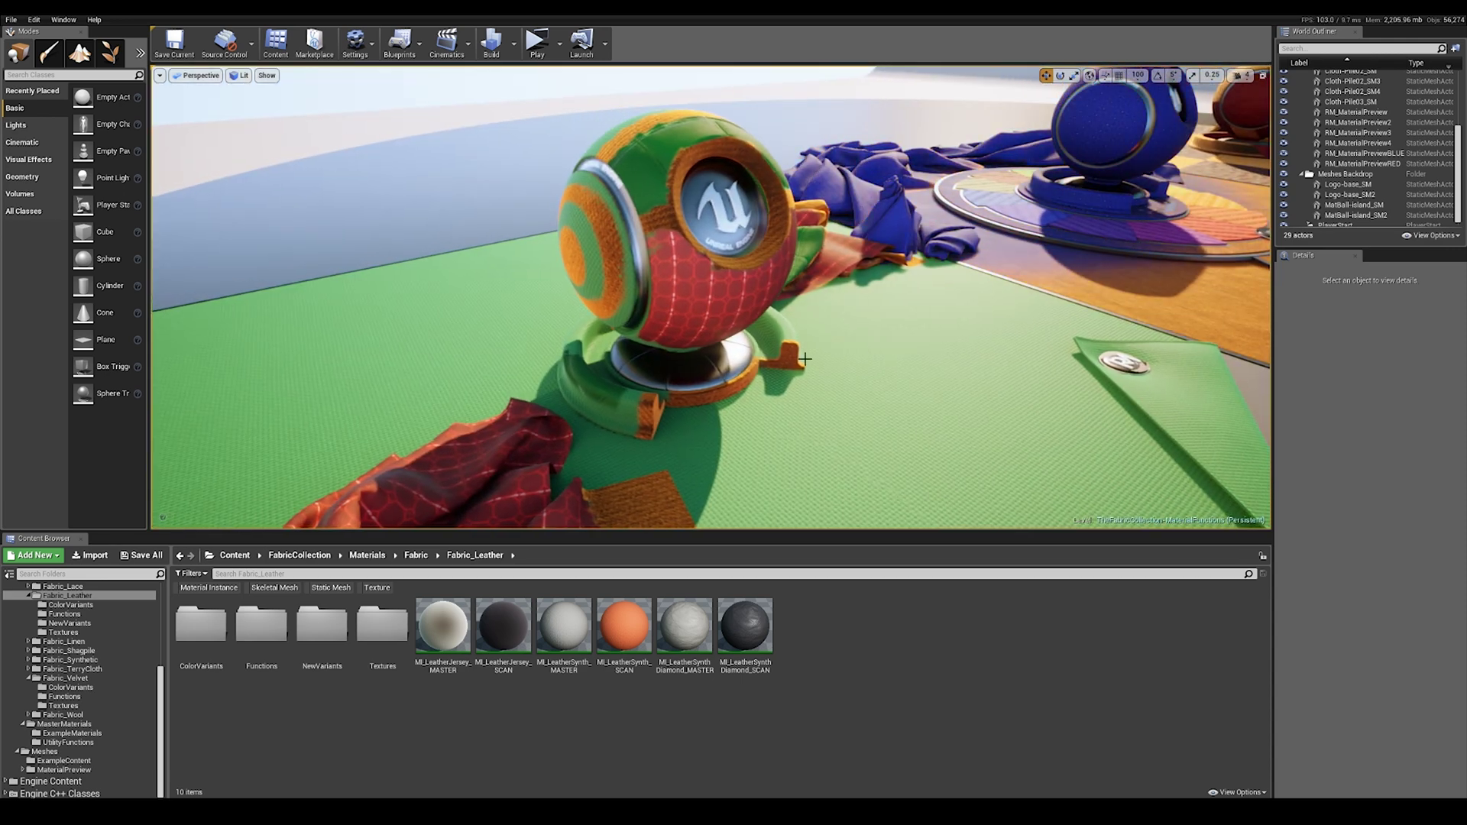
Open M_MaterialBlendEXAMPLE from RM_MaterialPreviewRED and examine its ten-layer blend, layer functions, masks, thread parameters and vertex color inputs
left_click(700, 290)
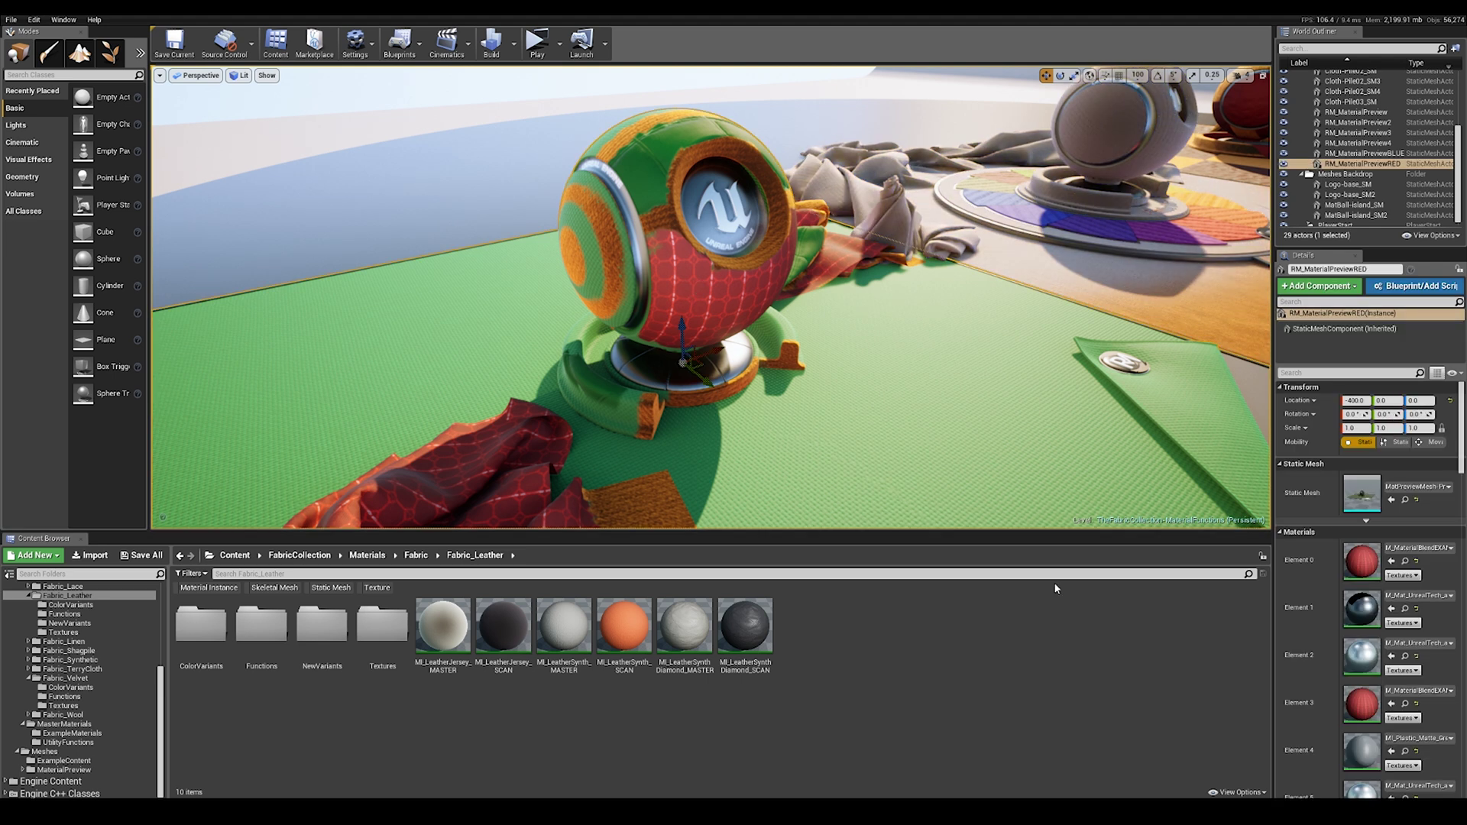
double_click(1369, 563)
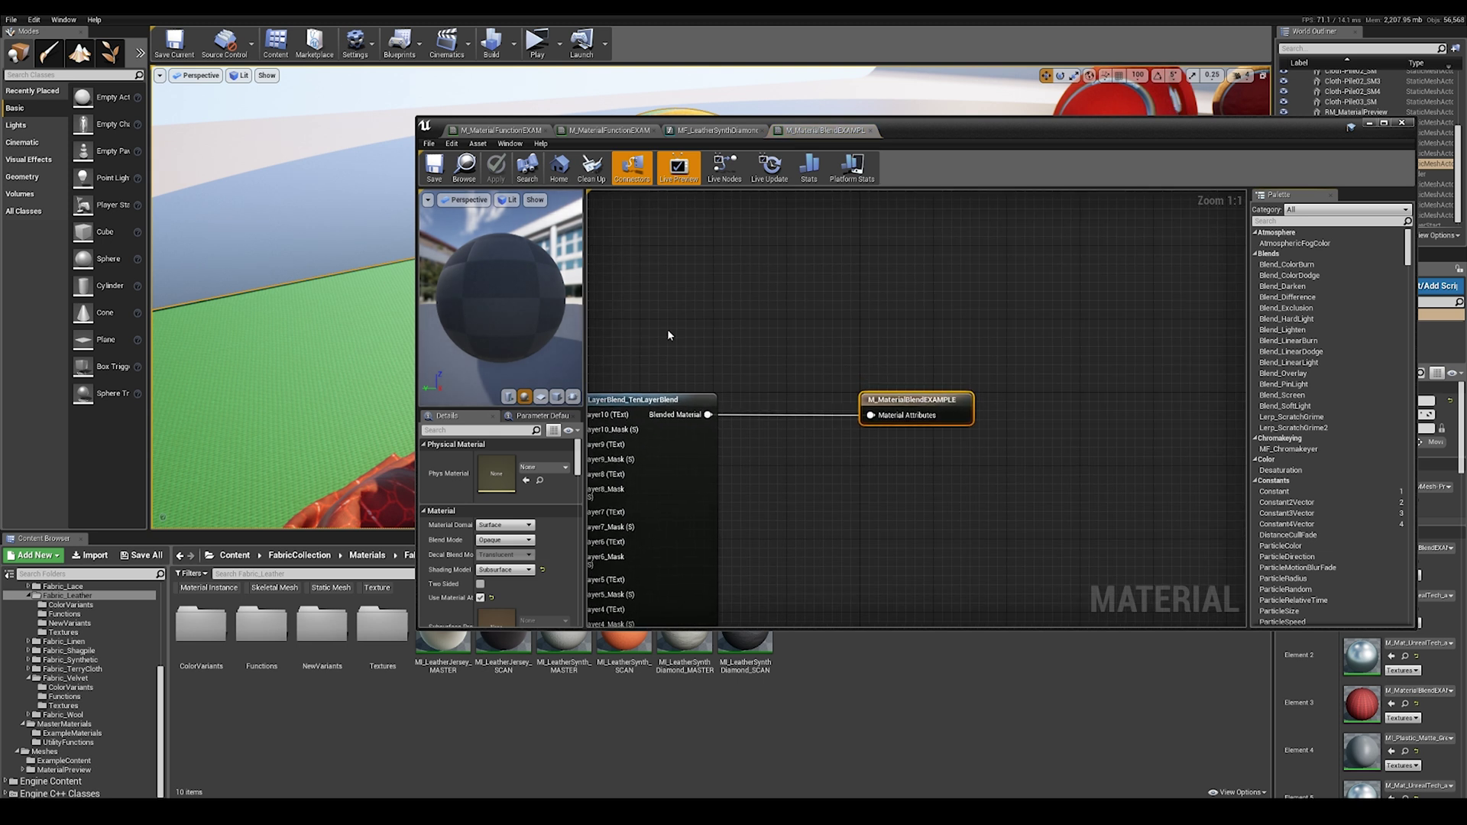
right_click_drag(919, 296, 783, 356)
scroll(836, 339, "up", 4)
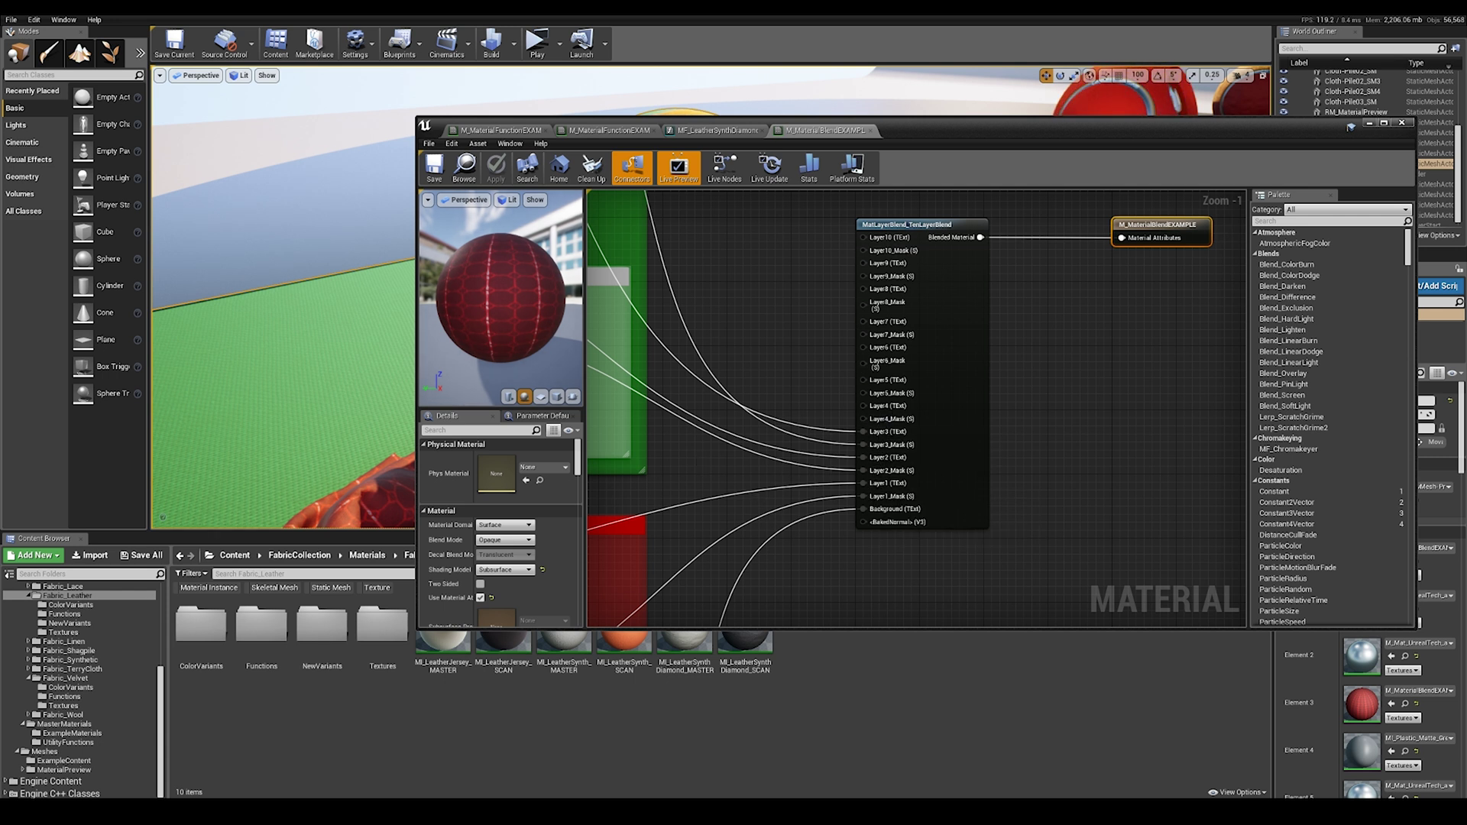
scroll(701, 452, "down", 3)
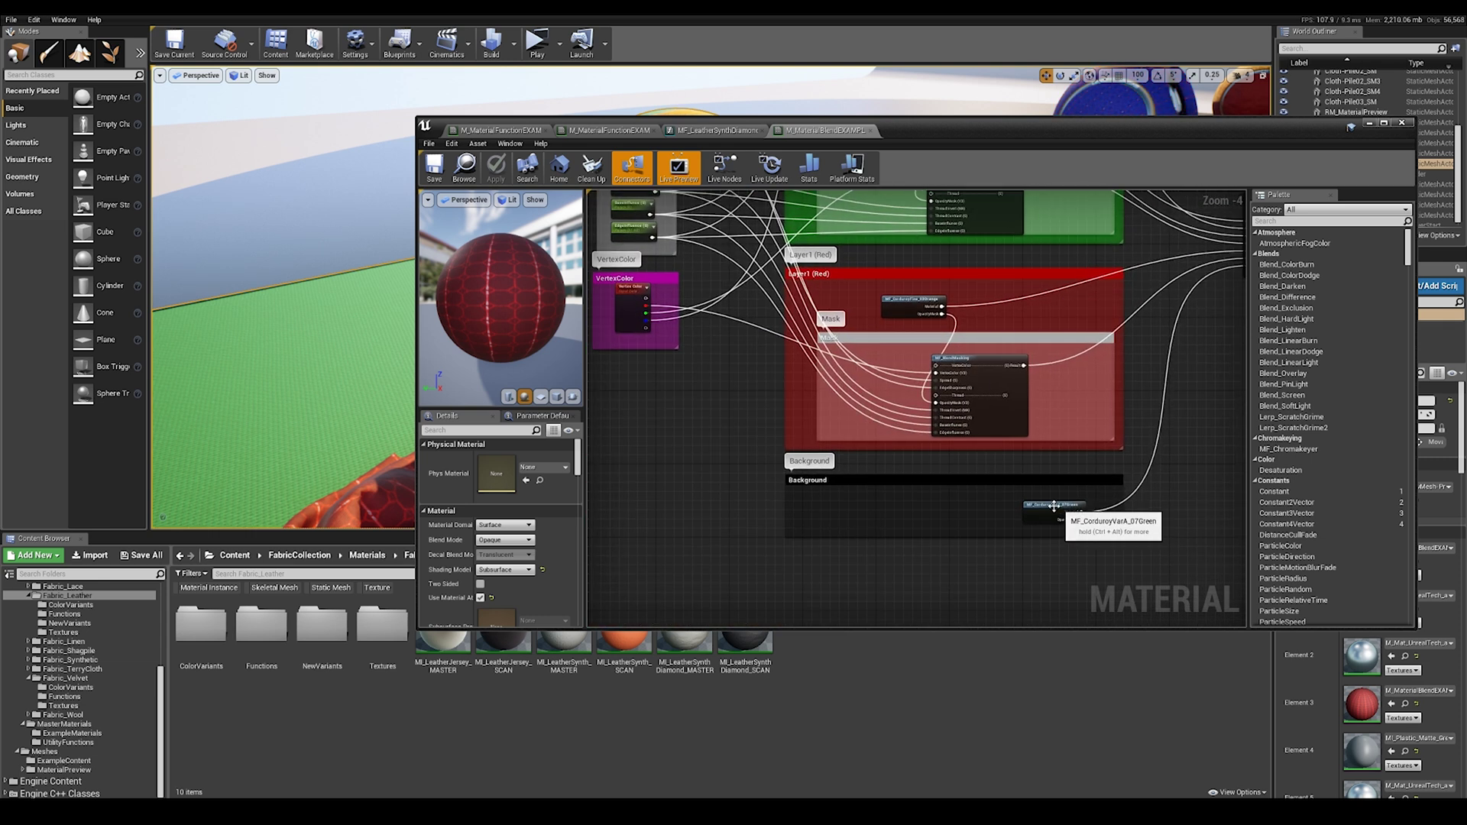
scroll(802, 407, "up", 4)
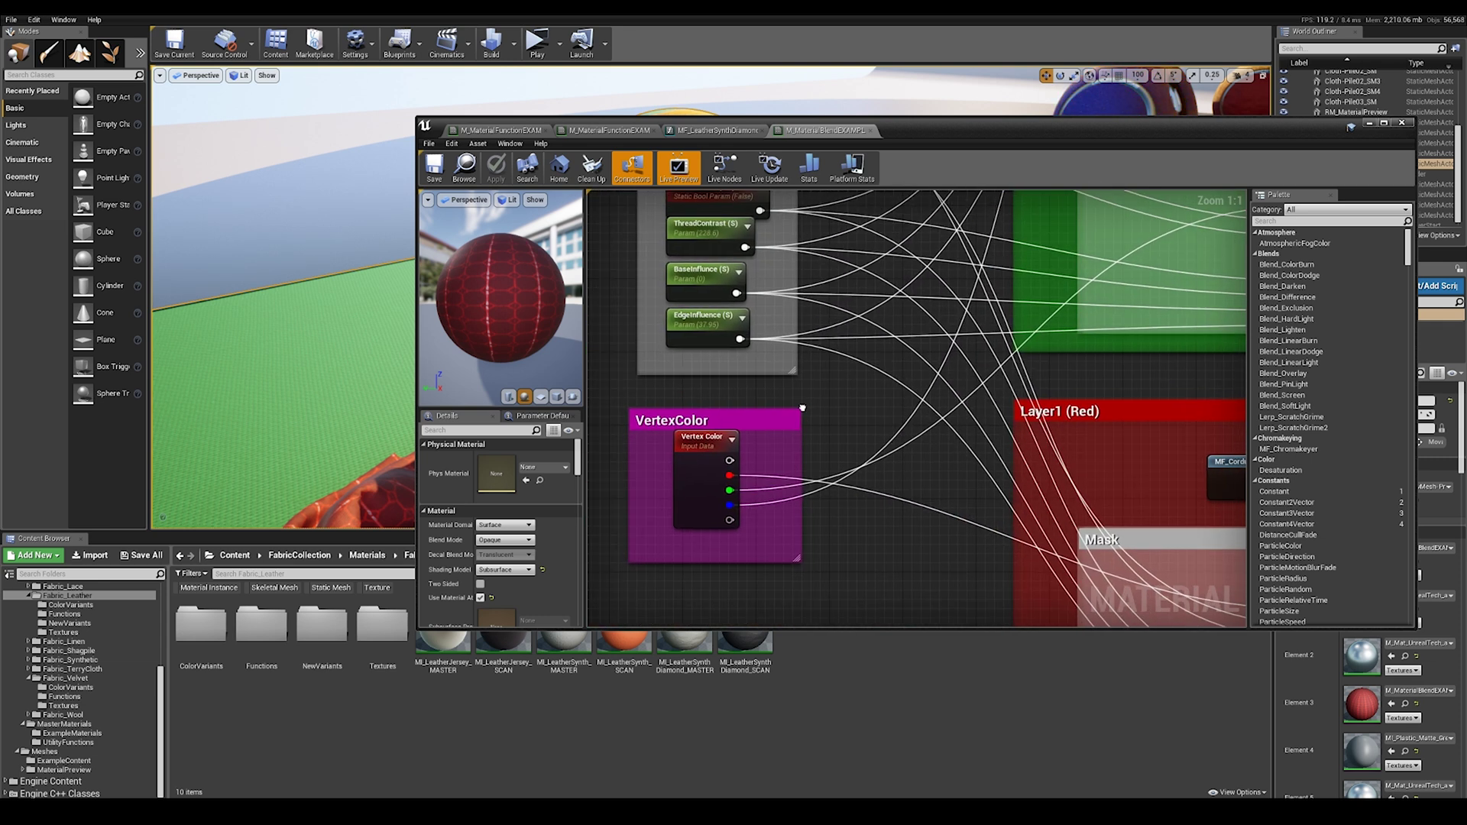
scroll(979, 416, "down", 2)
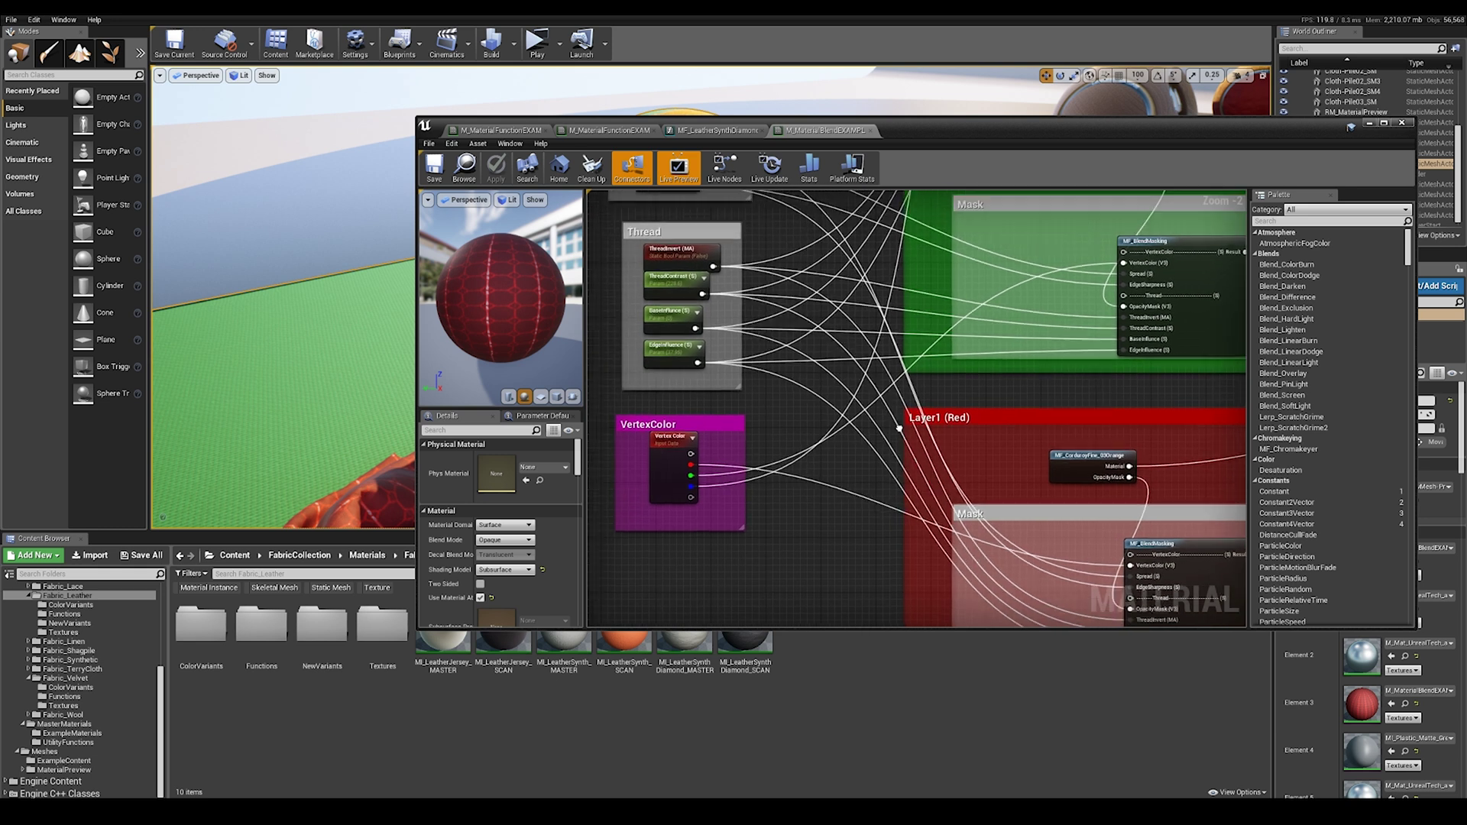
right_click_drag(929, 516, 932, 538)
scroll(789, 382, "up", 1)
right_click_drag(787, 343, 834, 394)
scroll(834, 380, "up", 1)
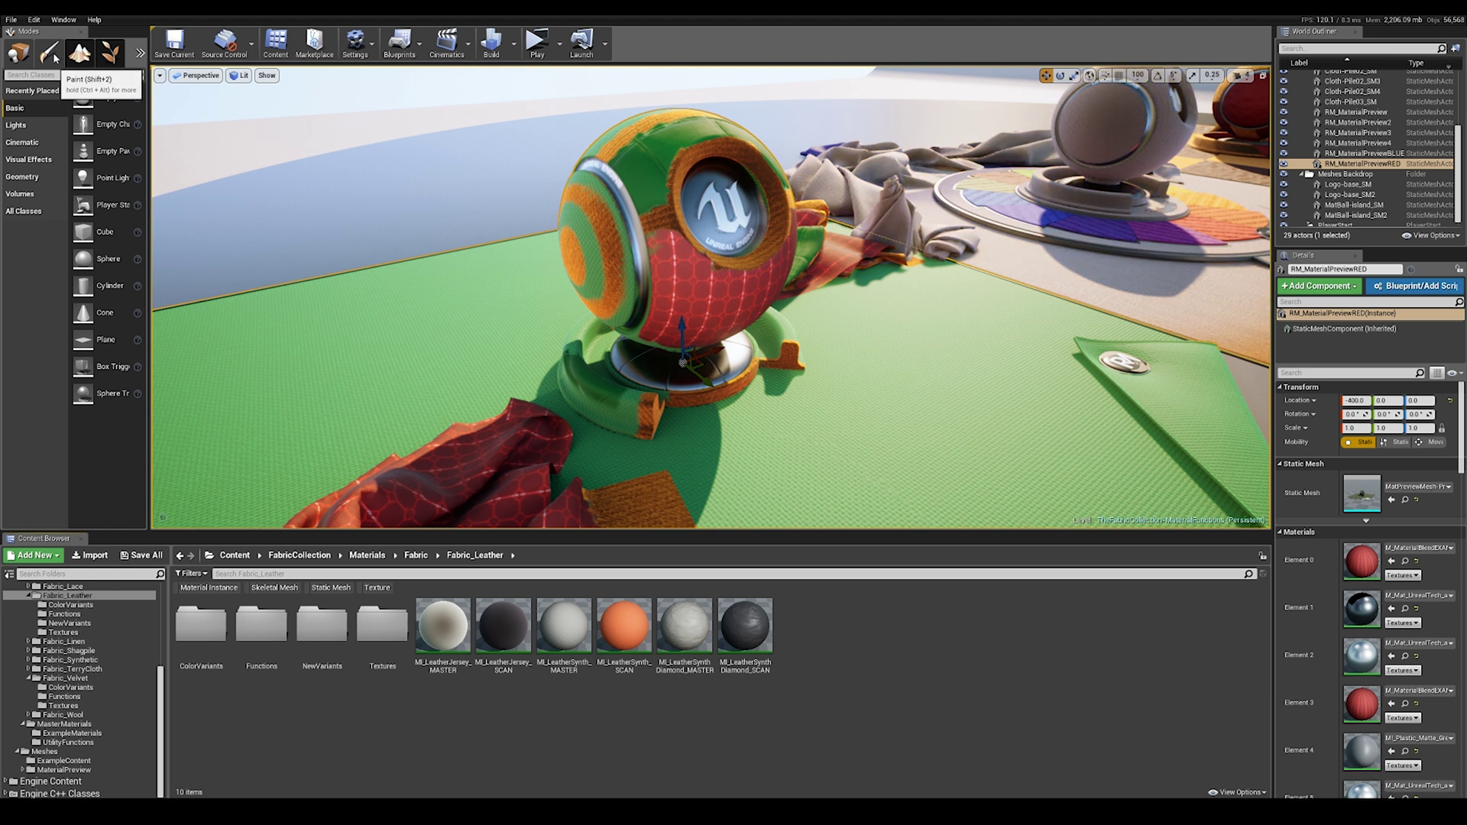
Switch to mesh painting and save black and white as theme swatches from the Paint Color picker
left_click(48, 52)
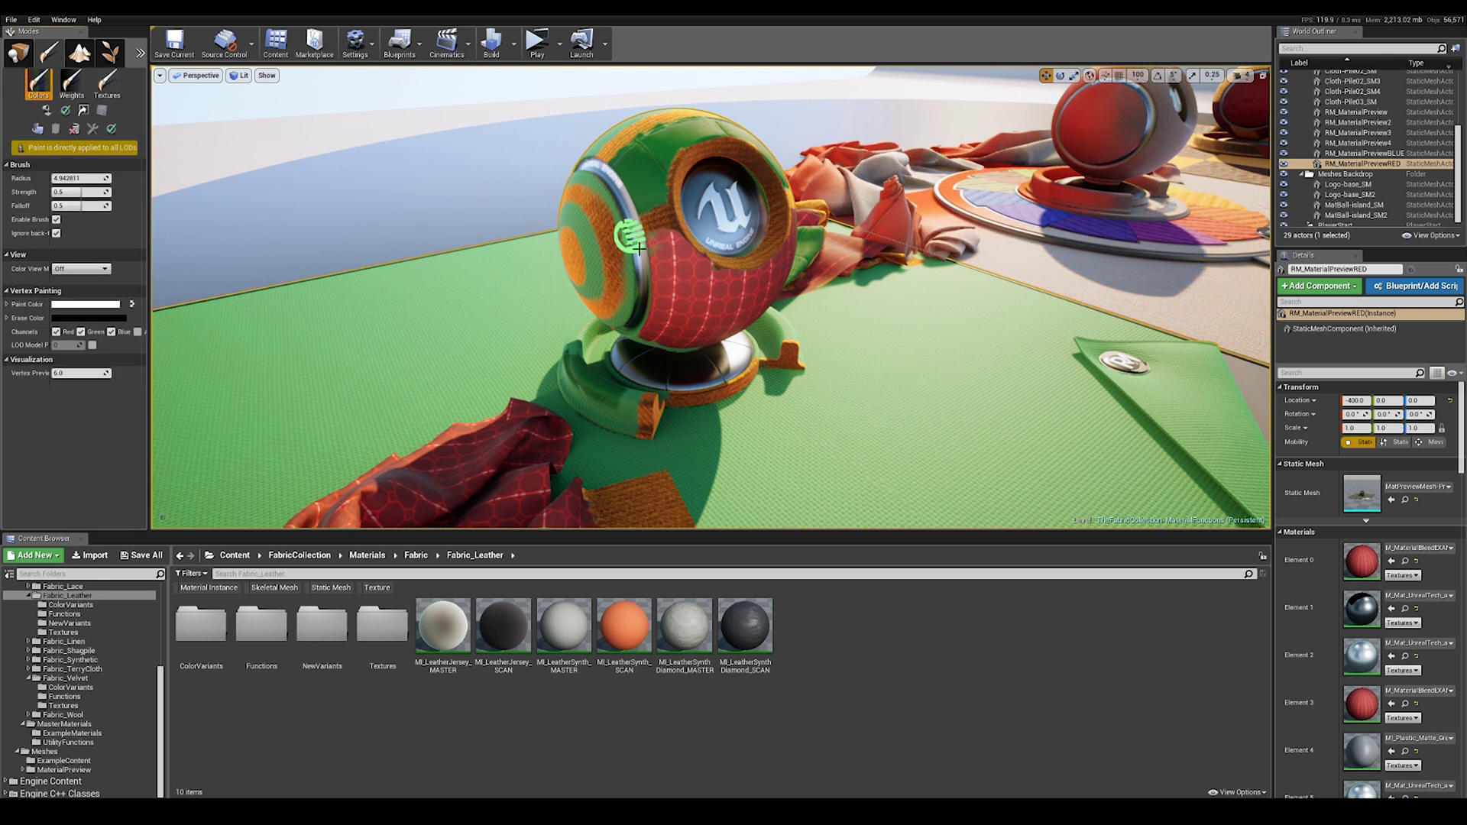
left_click(91, 304)
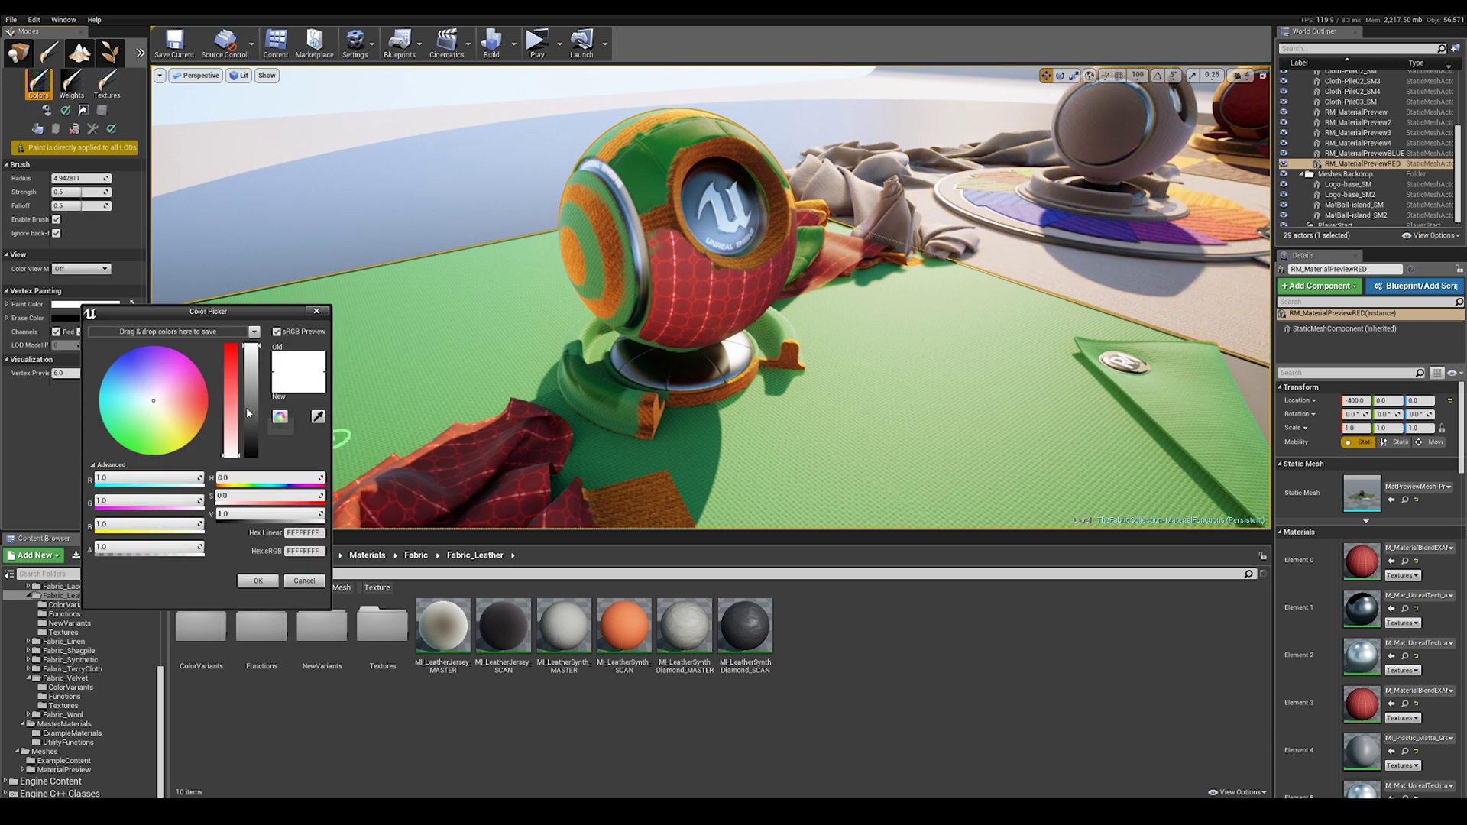
left_click_drag(247, 404, 253, 441)
left_click_drag(299, 386, 153, 332)
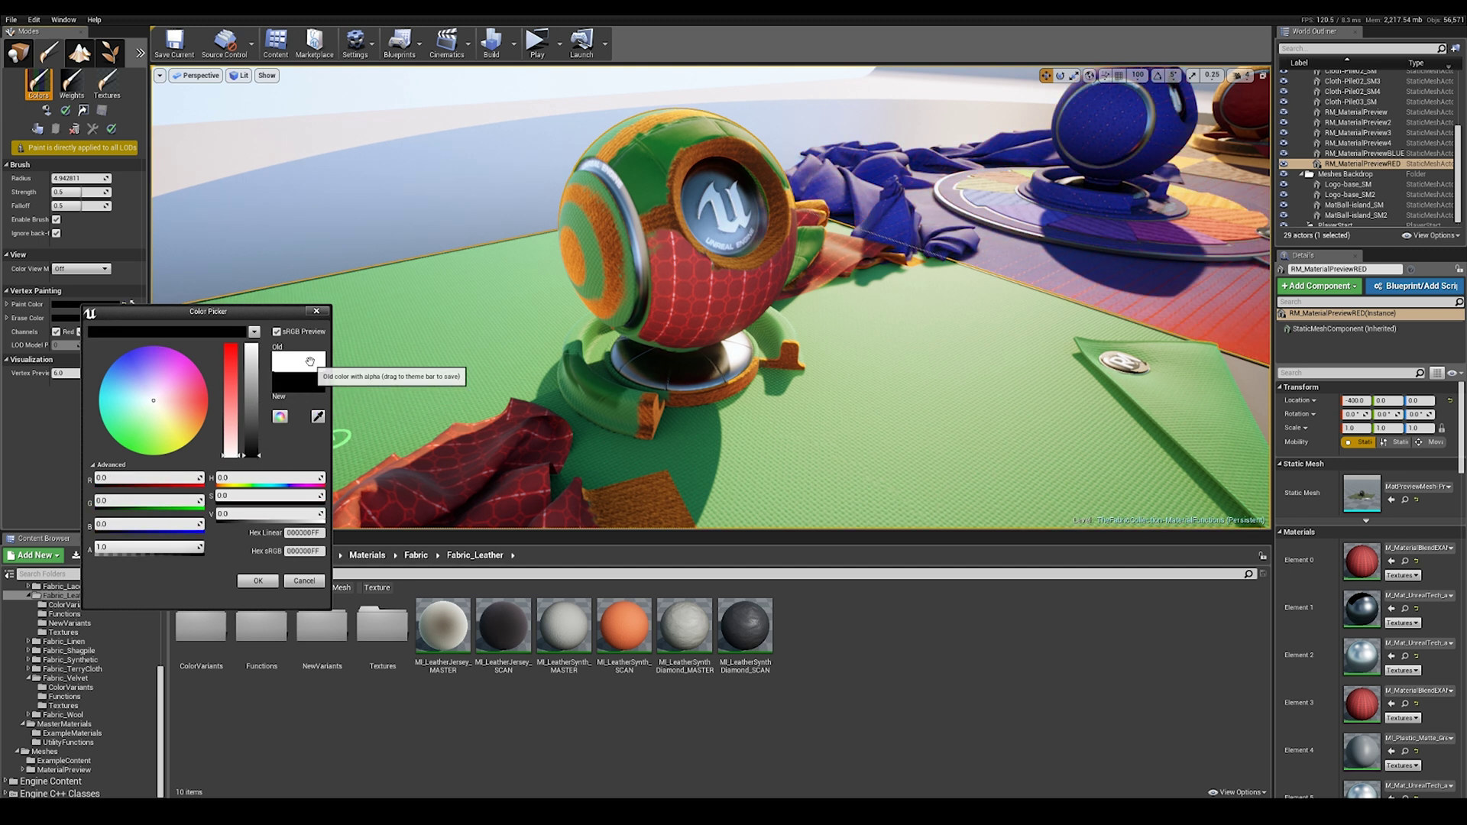
left_click_drag(306, 362, 194, 334)
Save pure red (FF0000) and pure green (00FF00) as additional theme swatches in the color picker
left_click_drag(123, 479, 200, 478)
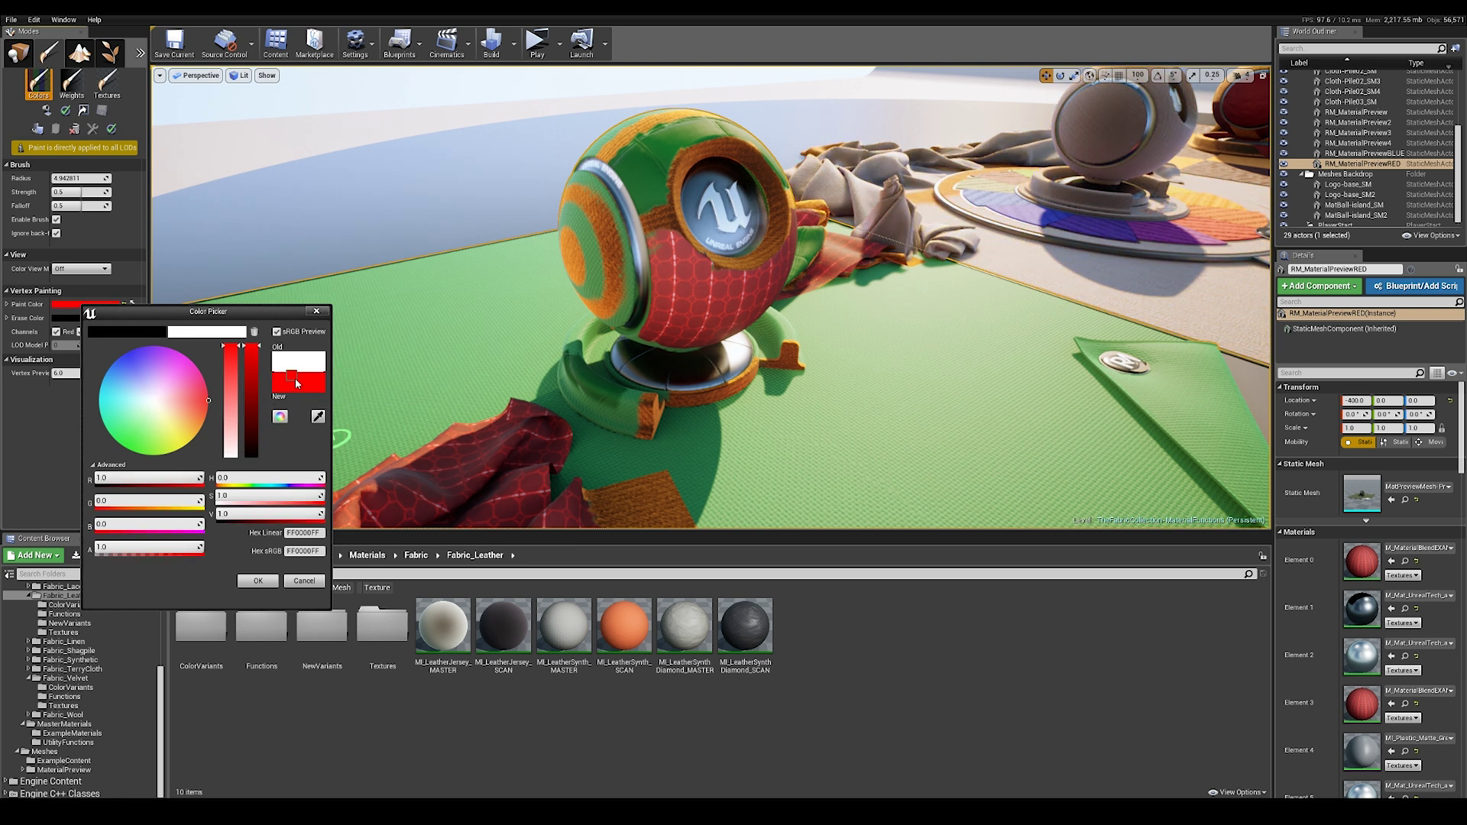
left_click_drag(299, 386, 221, 331)
left_click(126, 448)
left_click_drag(301, 387, 229, 336)
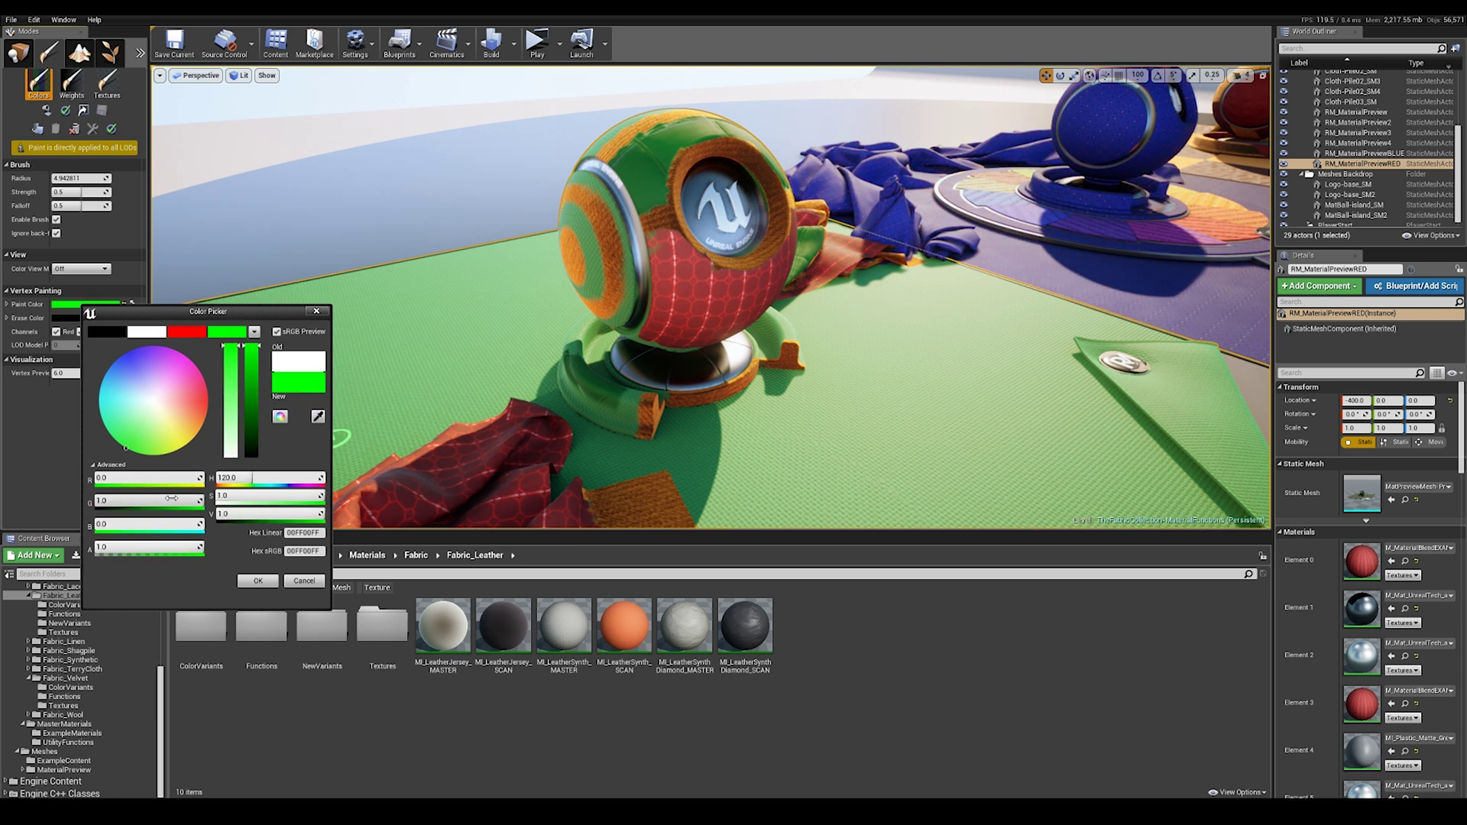
Set the picker color to pure blue (R 0, G 0, B 1.0) and save it as a theme swatch
left_click_drag(168, 524, 276, 524)
left_click_drag(168, 501, 58, 501)
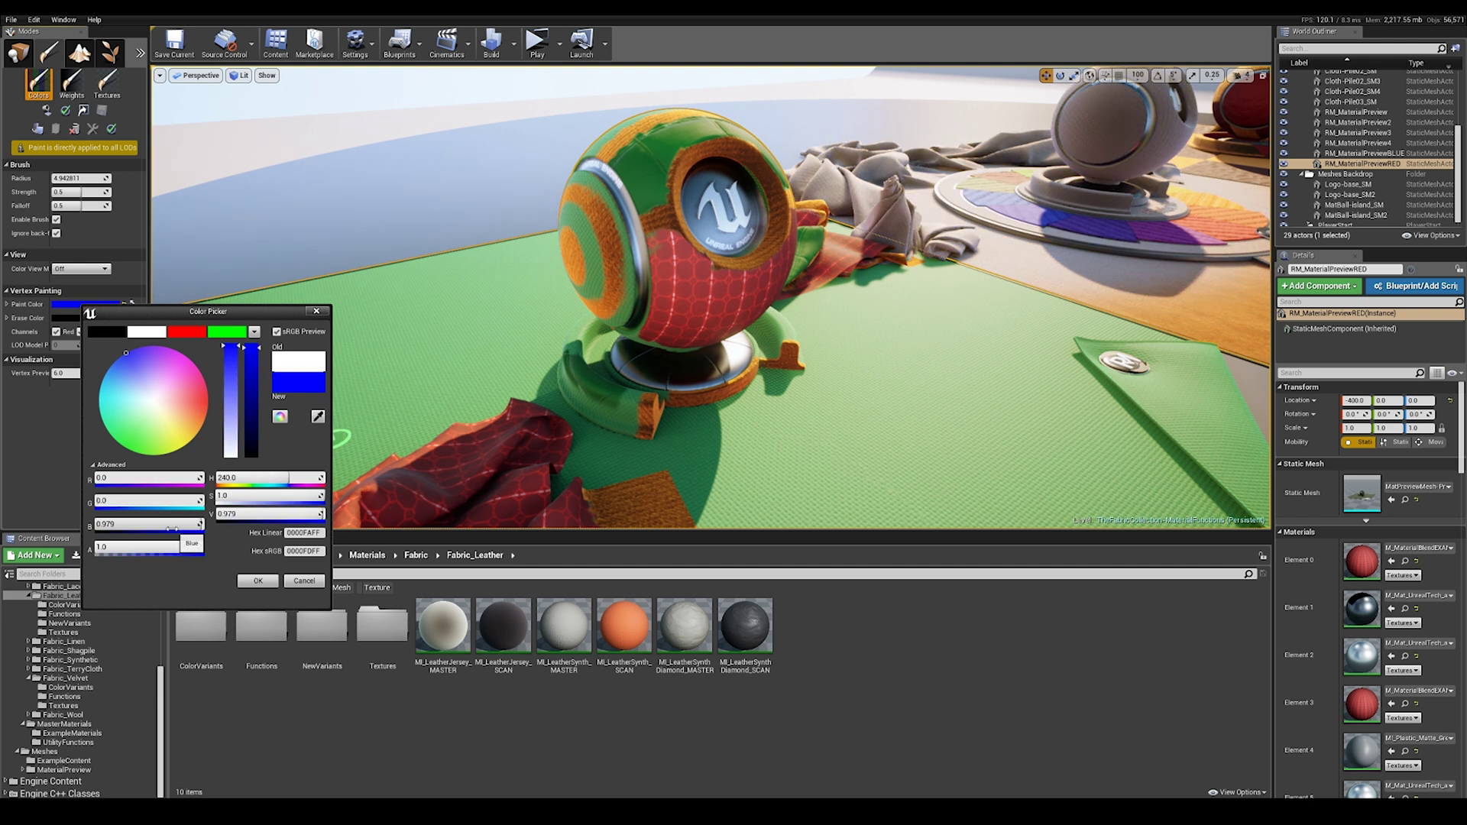
left_click_drag(172, 527, 200, 527)
left_click_drag(307, 381, 232, 336)
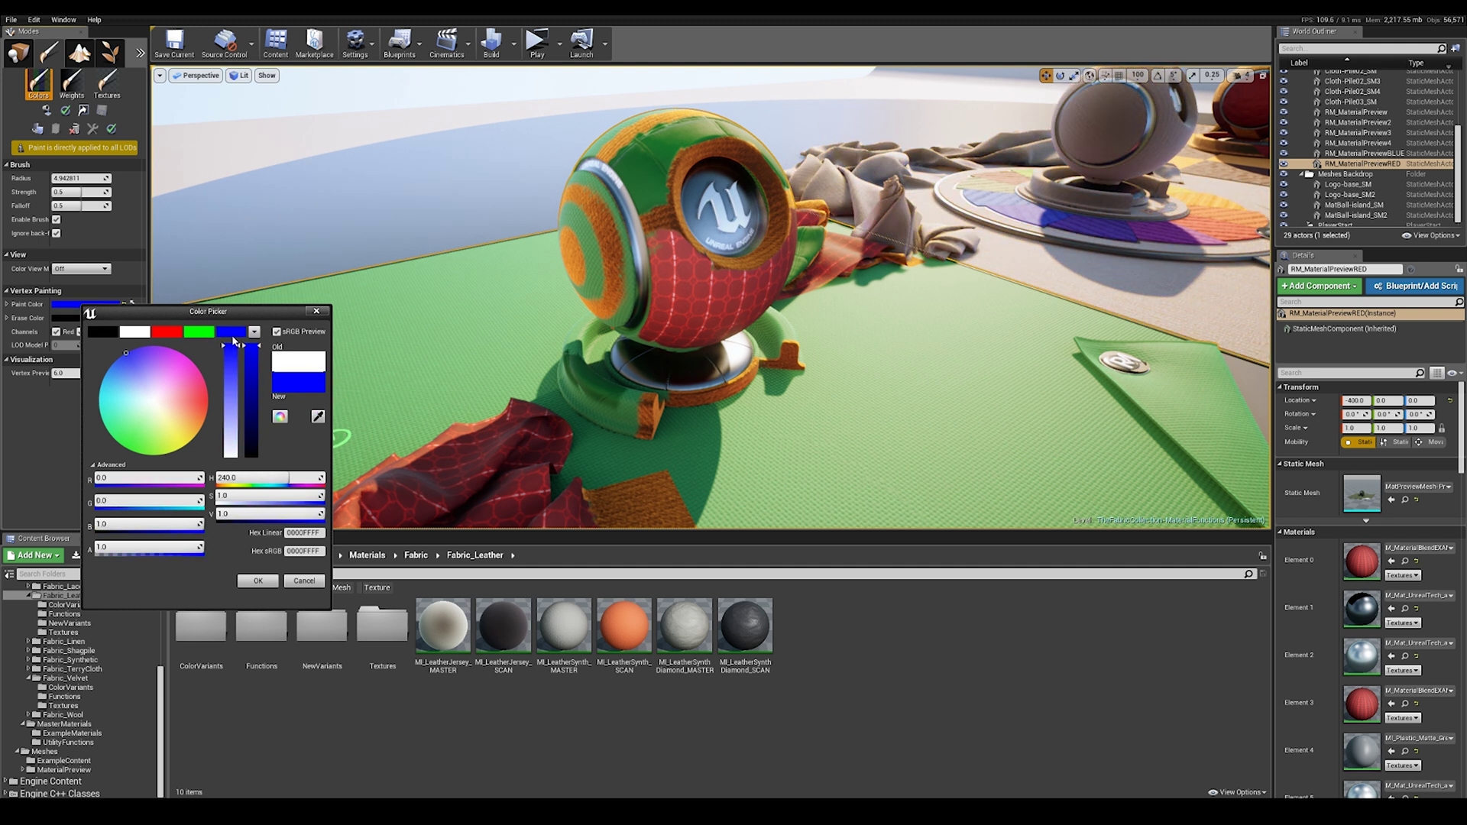
Set the Paint Color to the saved black swatch and fill RM_MaterialPreviewRED's vertex colors with it
left_click(102, 332)
left_click(258, 581)
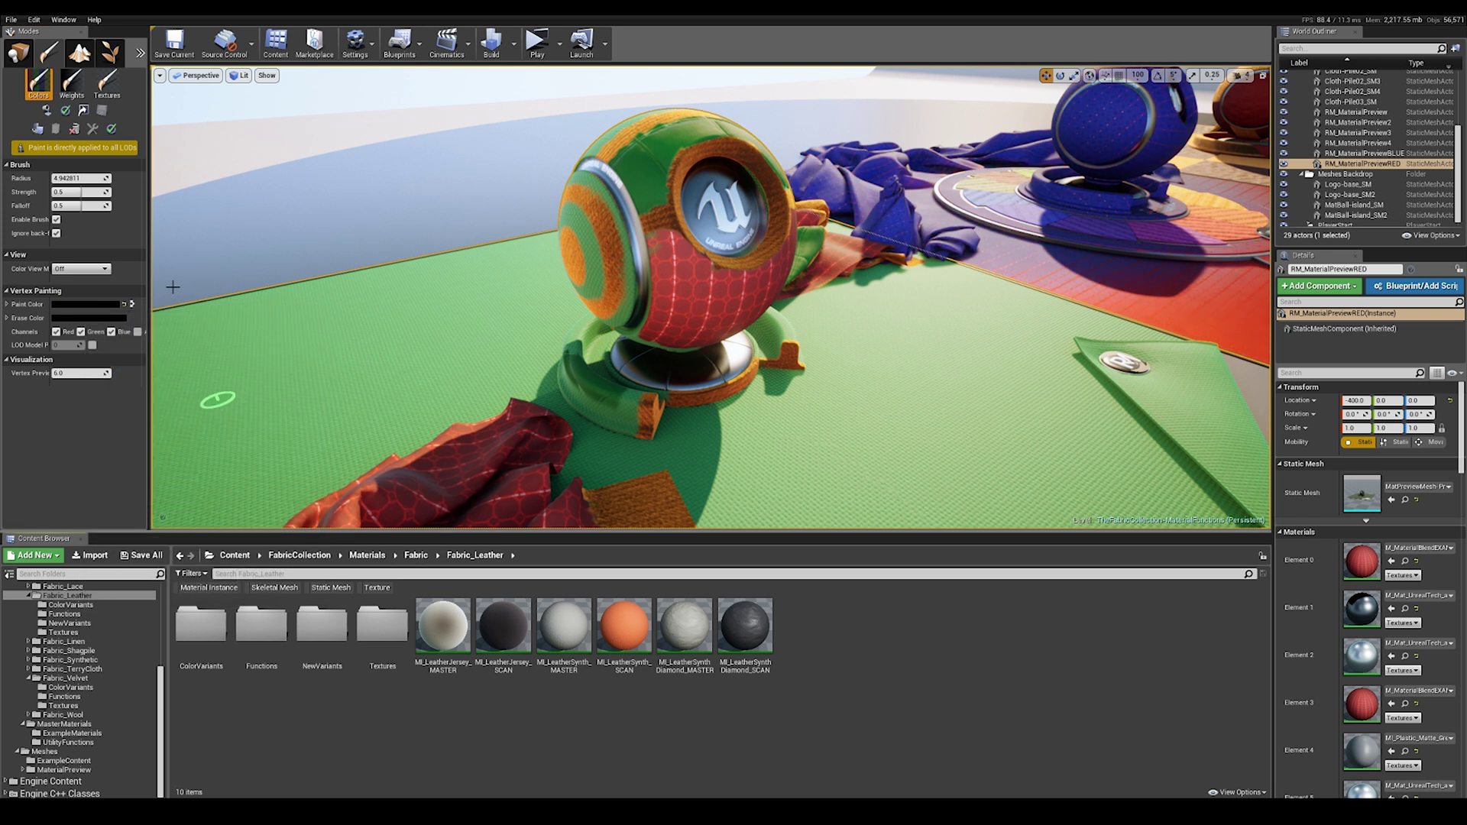
left_click(47, 111)
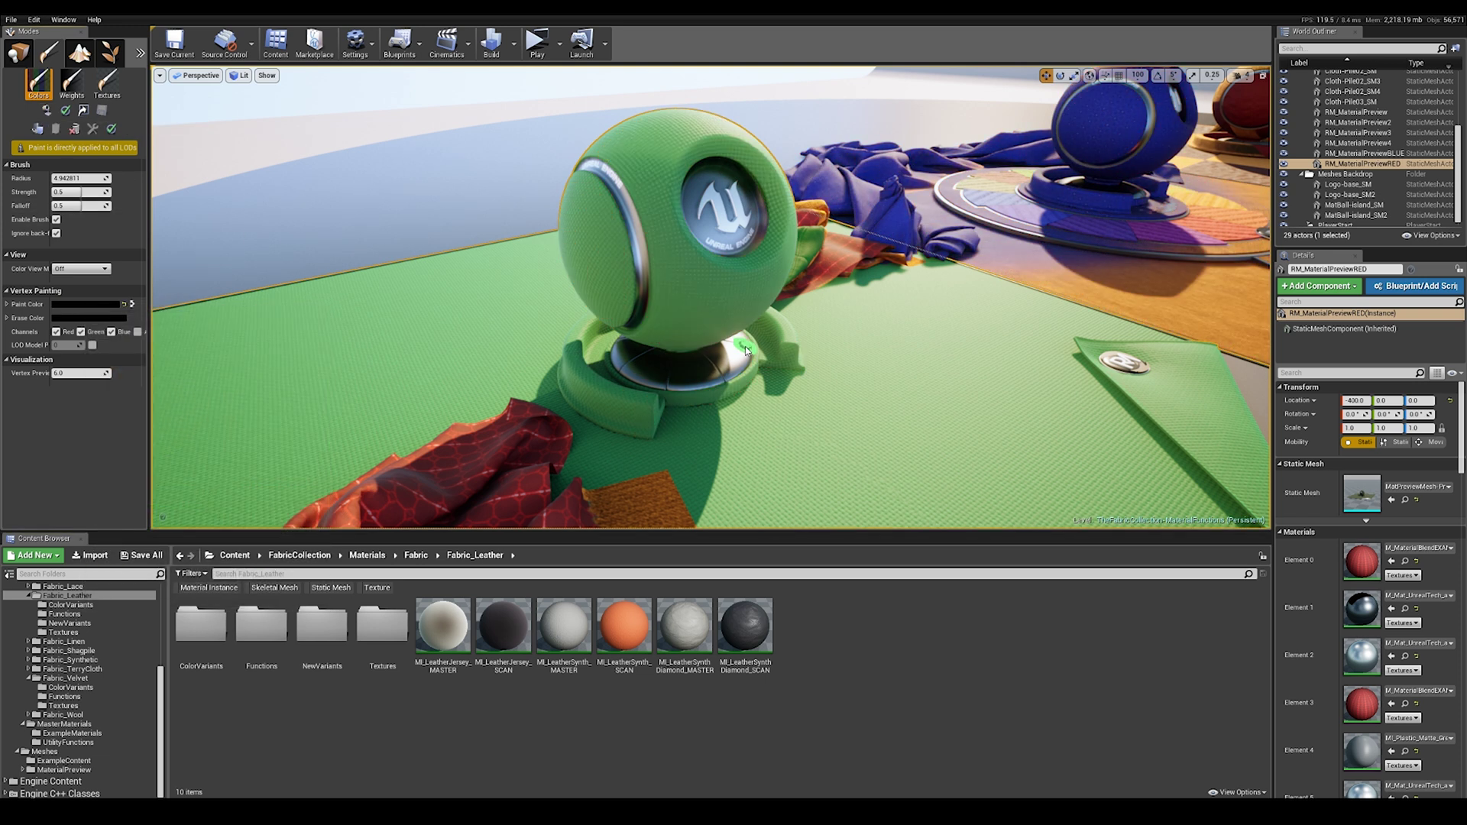
Set the Paint Color to red and paint RM_MaterialPreviewRED around the outer and lower edge of the Unreal Engine logo recess
key("f")
left_click_drag(711, 298, 901, 306, "alt")
left_click_drag(744, 346, 580, 340, "alt")
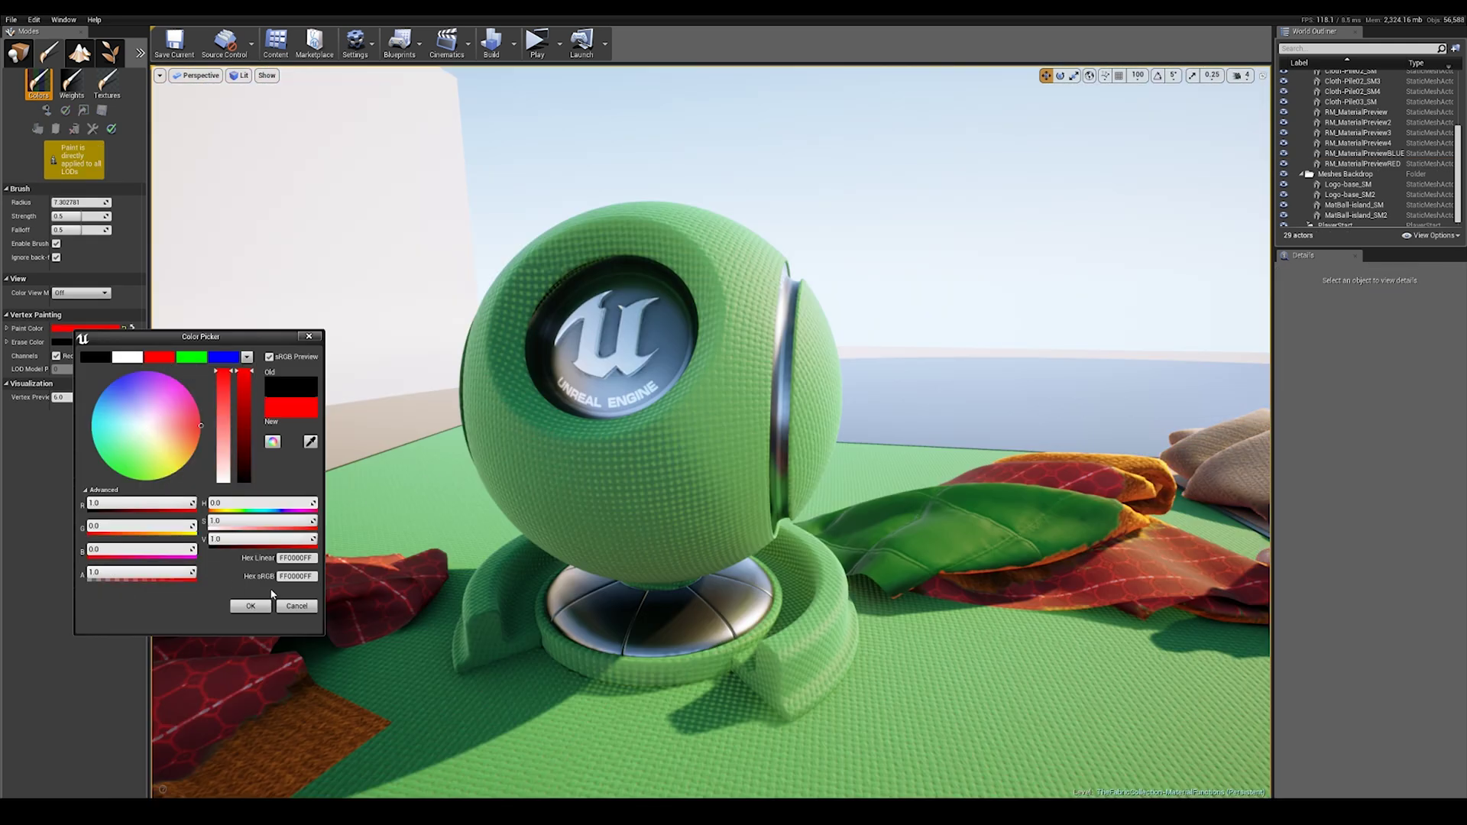
left_click(249, 602)
left_click(575, 248)
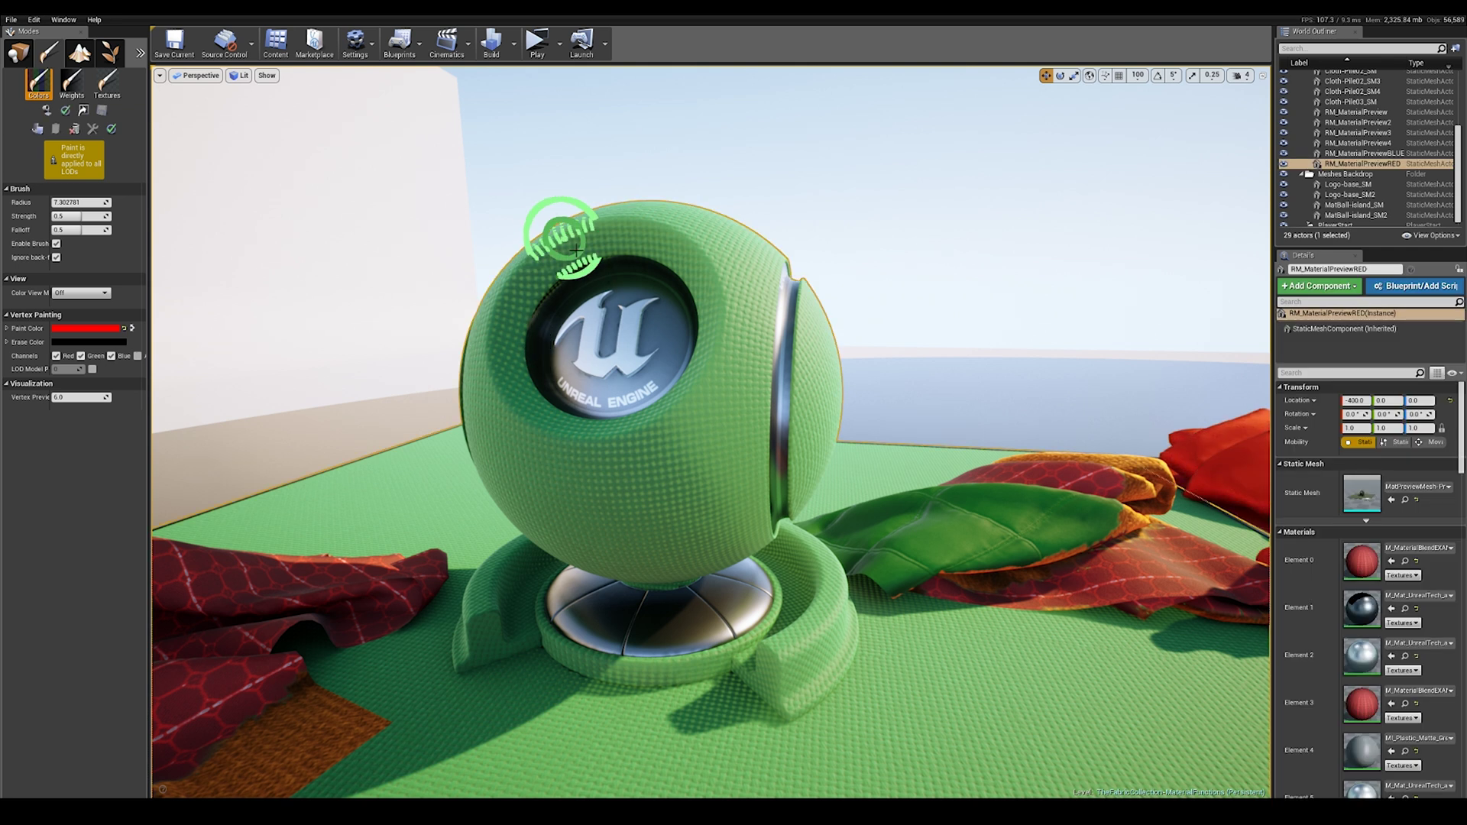
mouse_move(566, 243)
left_mouse_down()
mouse_move(504, 298)
mouse_move(497, 410)
mouse_move(491, 387)
mouse_move(631, 442)
mouse_move(510, 440)
left_mouse_up()
Set the Paint Color to the saved green swatch and paint RM_MaterialPreviewRED's round side panel inside the metal ring
left_click(87, 330)
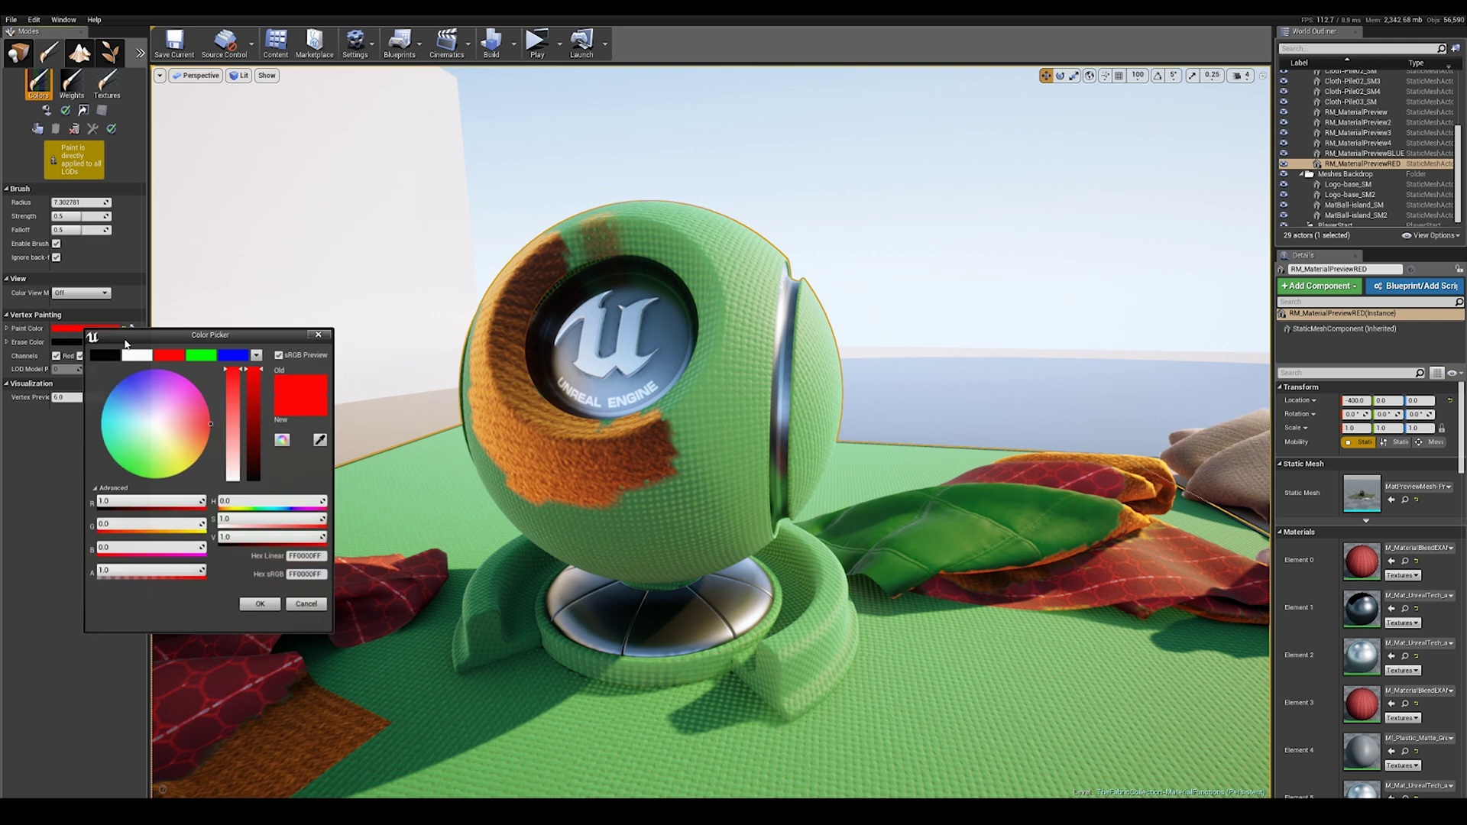
left_click(201, 354)
left_click(259, 604)
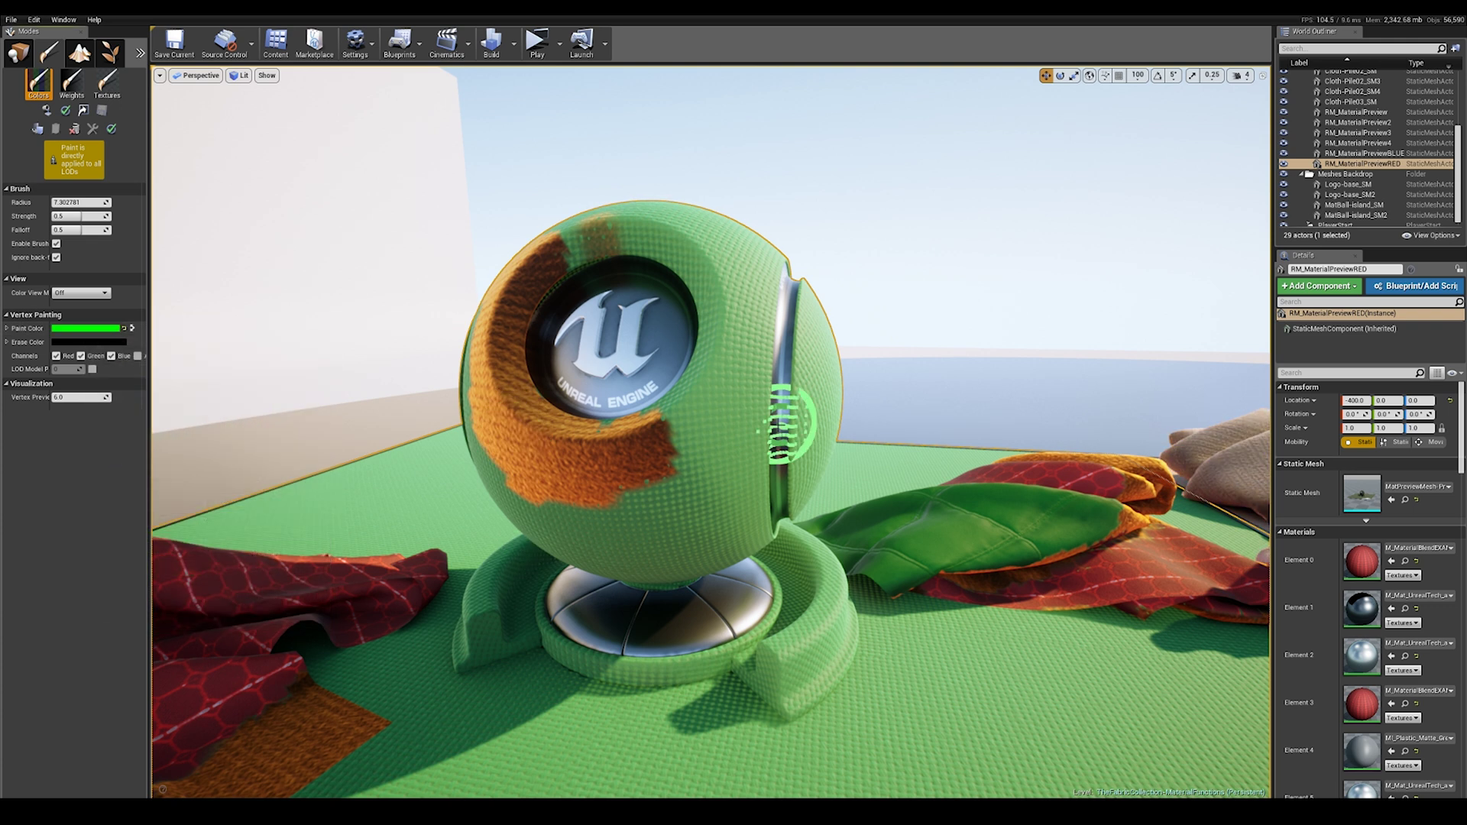
mouse_move(772, 419)
left_mouse_down()
mouse_move(665, 484)
mouse_move(717, 426)
mouse_move(775, 452)
left_mouse_up()
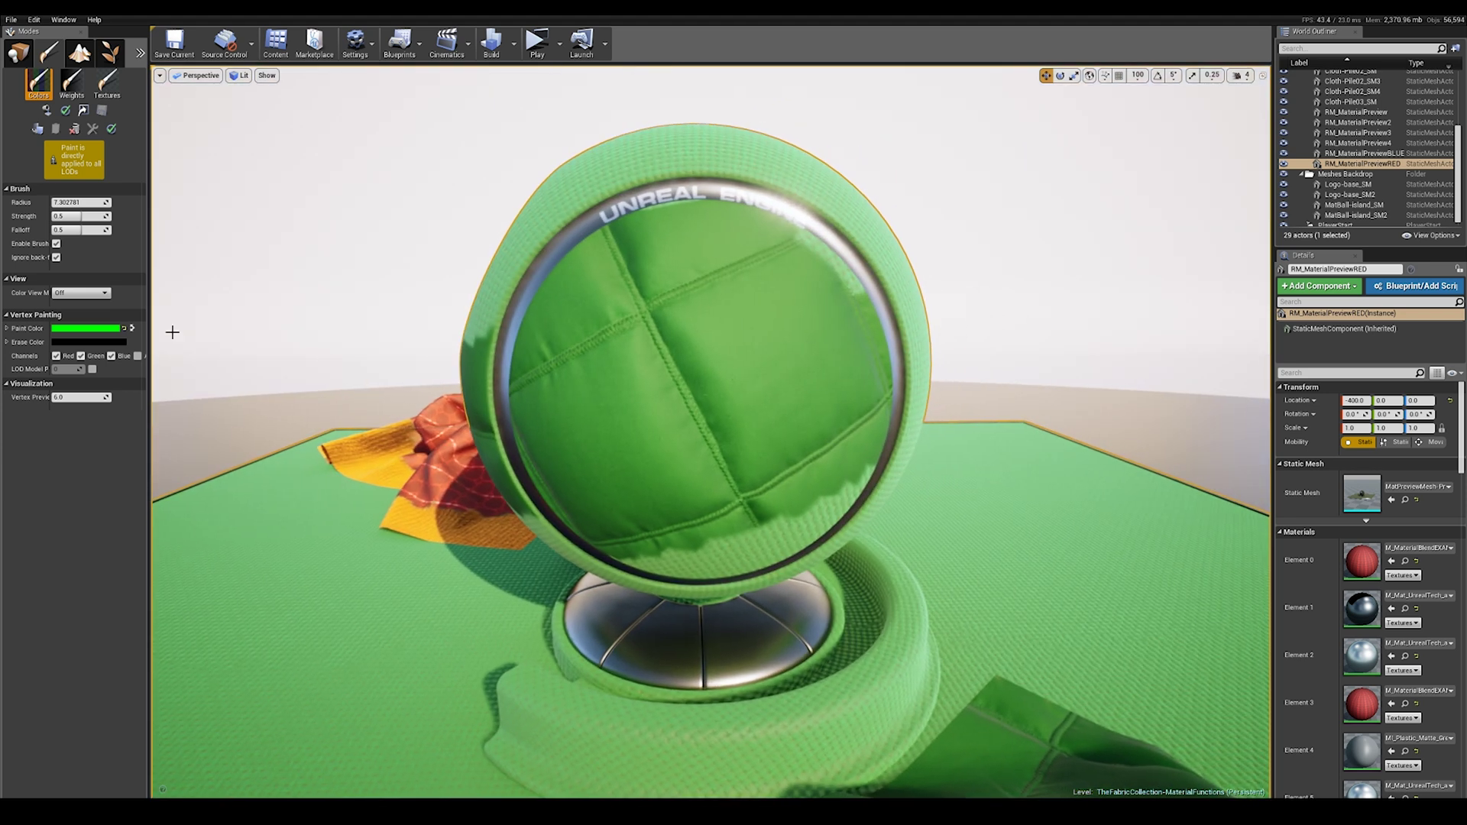
Set the Paint Color to the saved blue swatch and paint a large patch on the sphere's back beside the metal ring
left_click(98, 327)
left_click(233, 359)
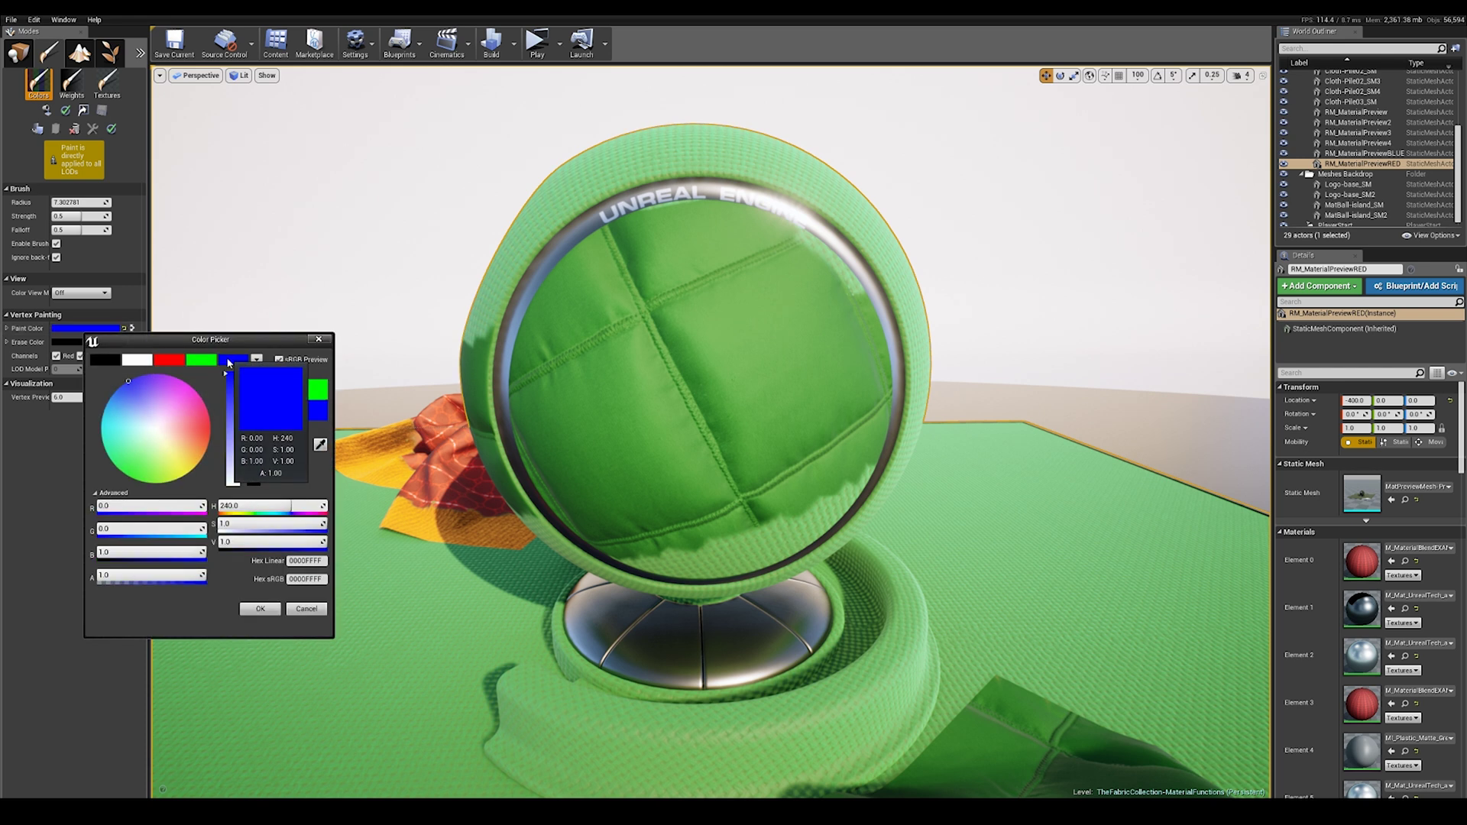
left_click(260, 608)
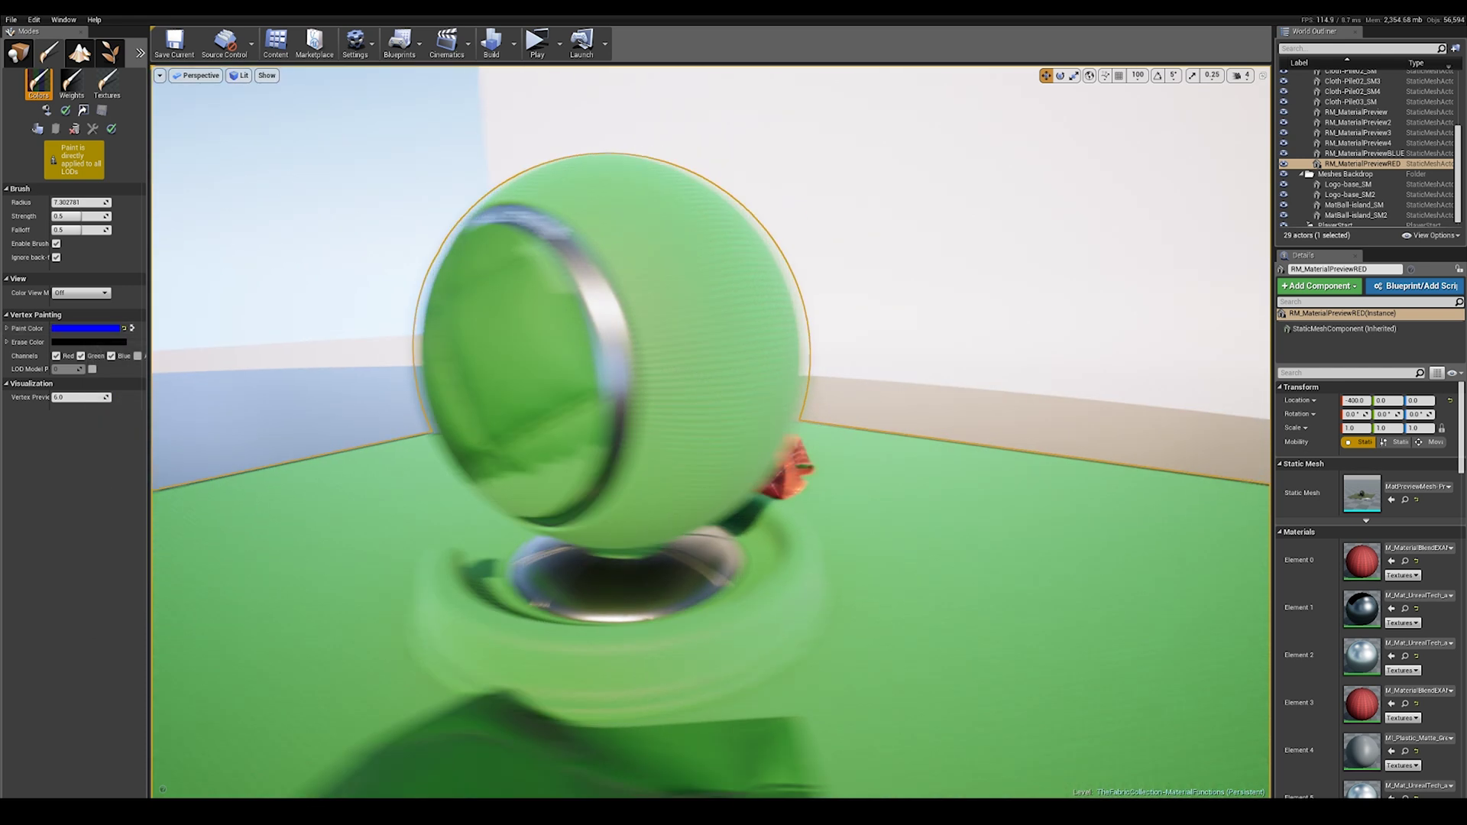
mouse_move(557, 317)
left_mouse_down()
mouse_move(535, 426)
mouse_move(465, 317)
mouse_move(589, 285)
left_mouse_up()
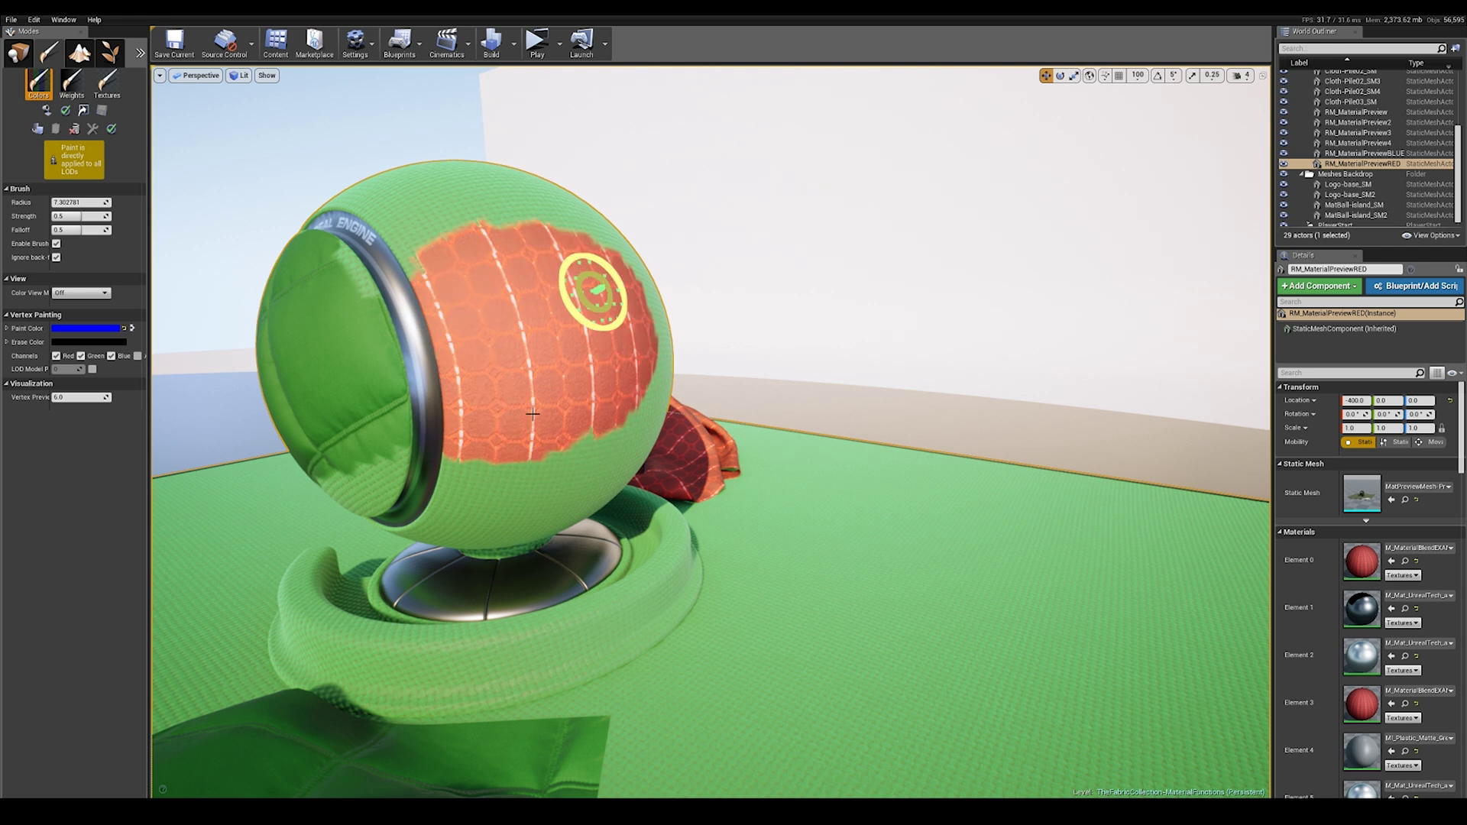
Paint blue along the unpainted upper rim of the Unreal Engine logo recess on RM_MaterialPreviewRED
key("d")
right_click_drag(621, 413, 290, 412)
left_click_drag(382, 424, 344, 425, "alt")
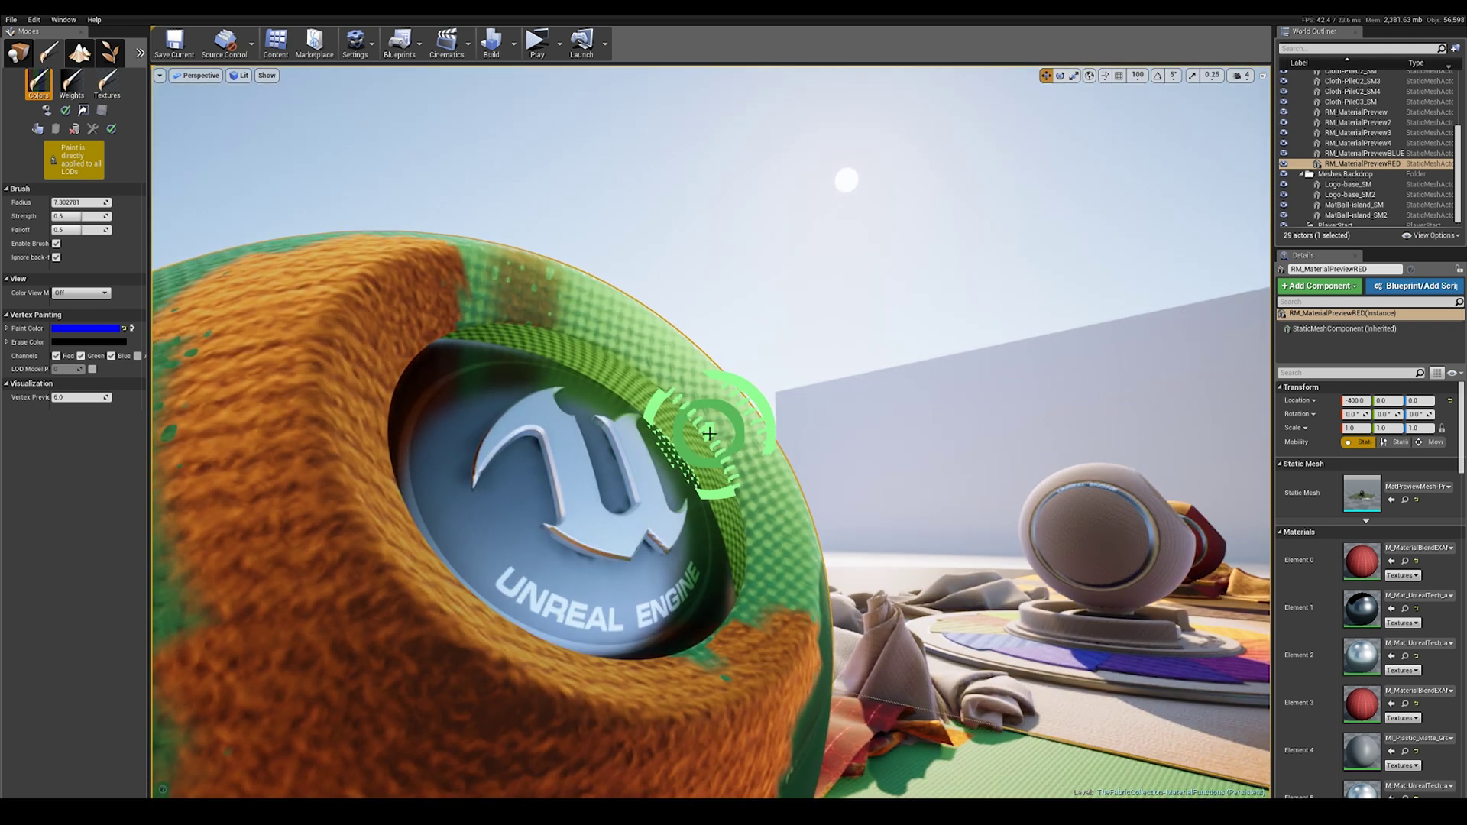
left_click_drag(654, 337, 752, 478)
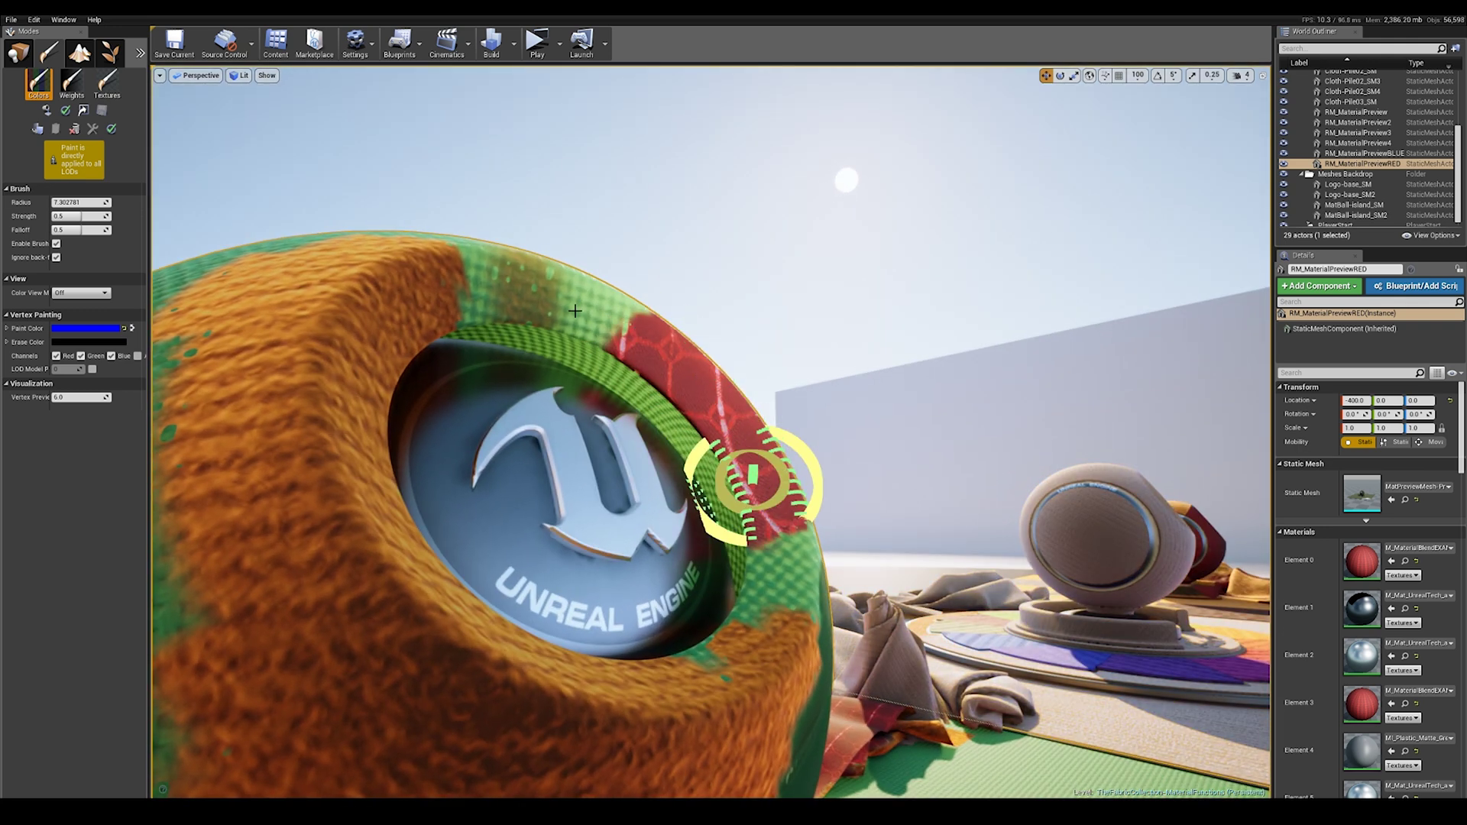
left_click_drag(686, 368, 578, 310)
mouse_move(770, 447)
left_mouse_down("alt")
mouse_move(917, 448)
mouse_move(779, 459)
mouse_move(802, 519)
mouse_move(833, 497)
mouse_move(688, 439)
mouse_move(615, 435)
left_mouse_up("alt")
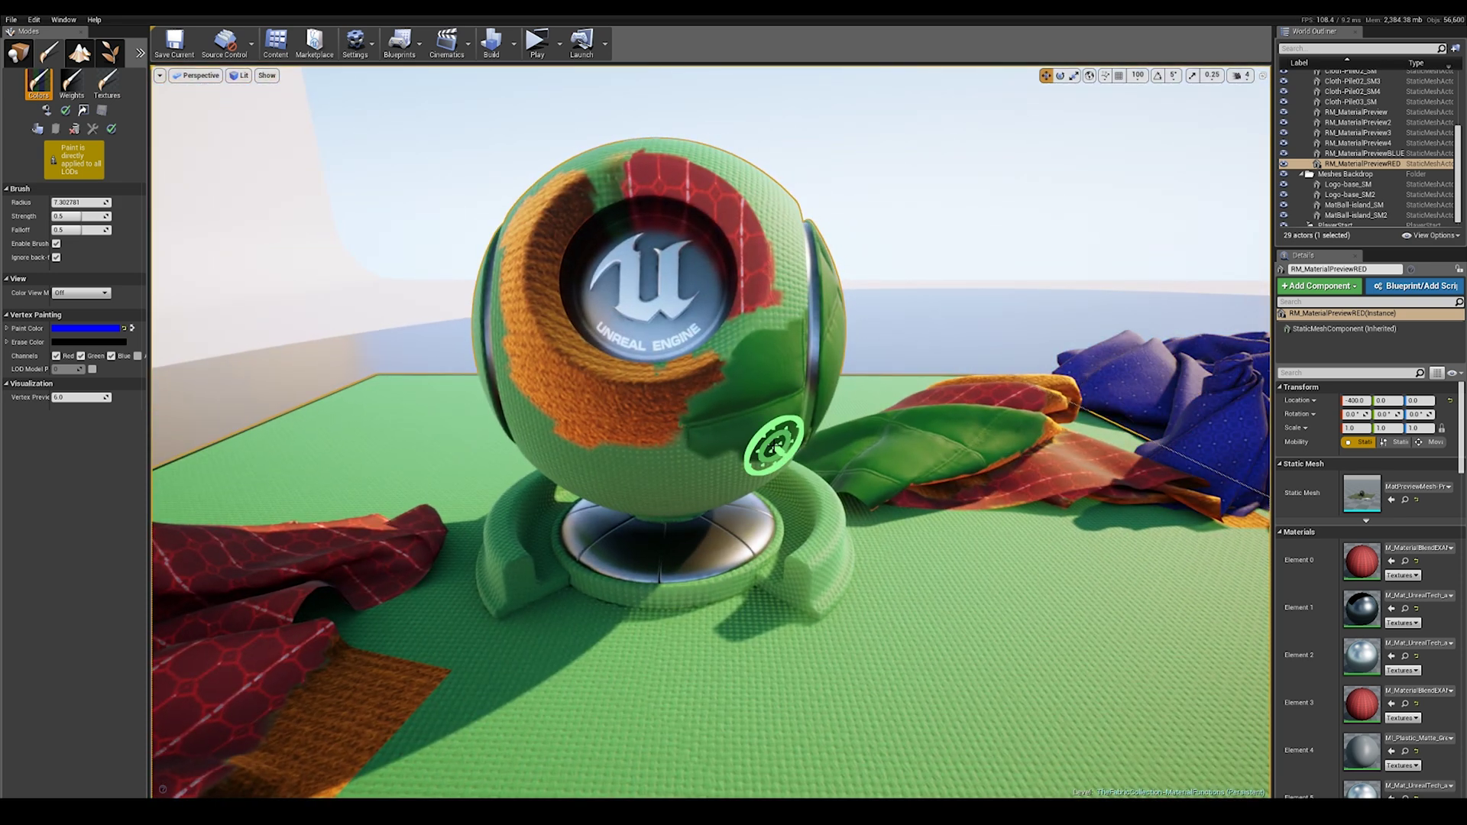